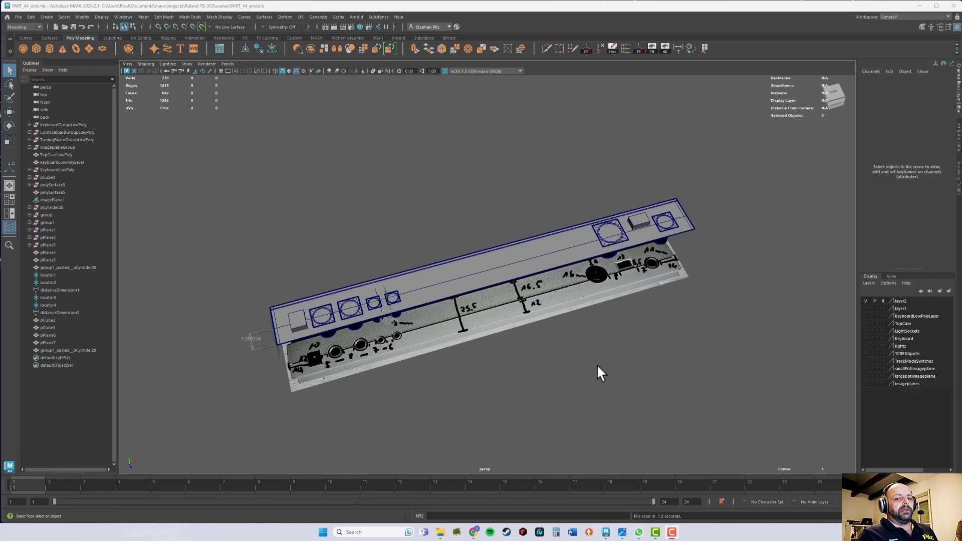
Delete the two distance measurements on the panel by removing both pairs of locators.
alt+drag(456, 322, 346, 251)
drag(333, 198, 407, 229)
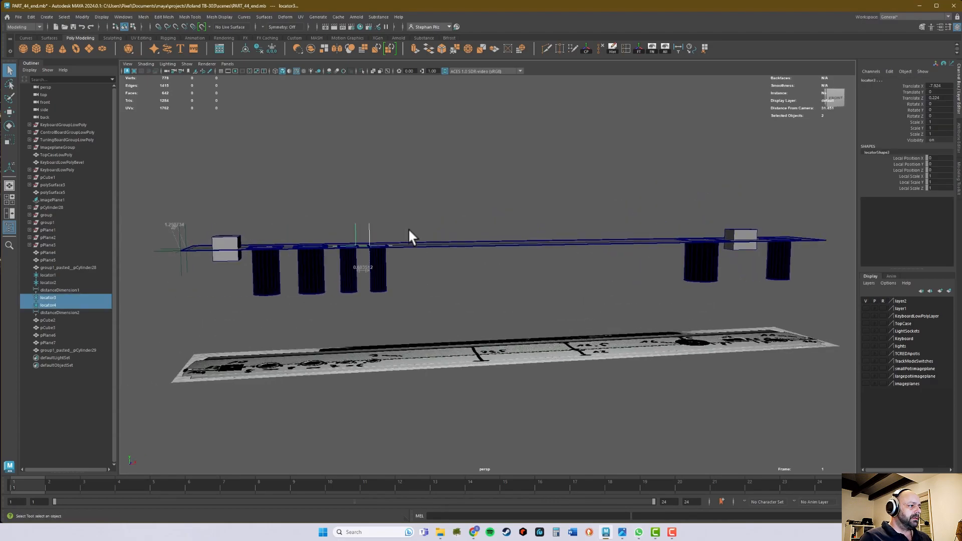
key(Delete)
drag(147, 201, 181, 227)
key(Delete)
alt+drag(234, 212, 326, 209)
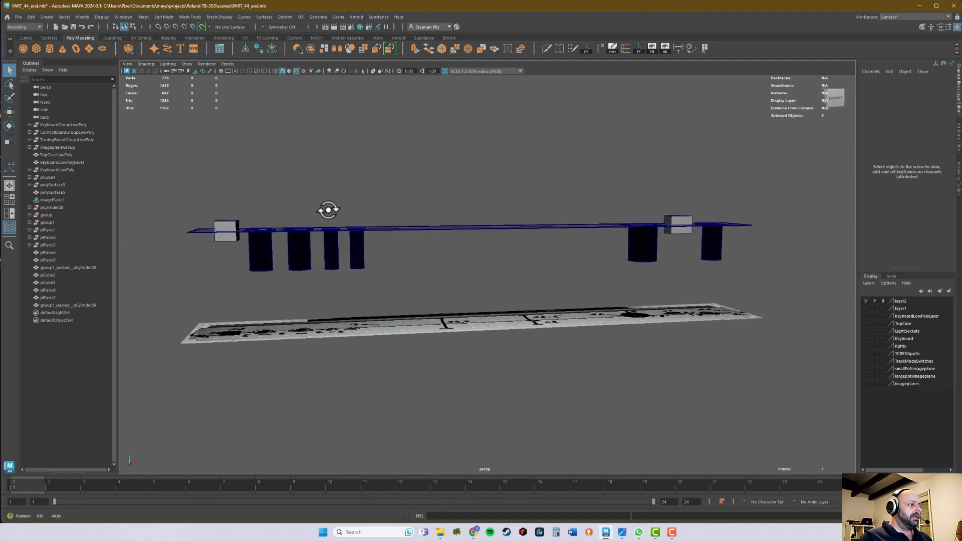
Select both cubes and all six flanged cylinders along the panel, and hide every unselected object.
click(260, 252)
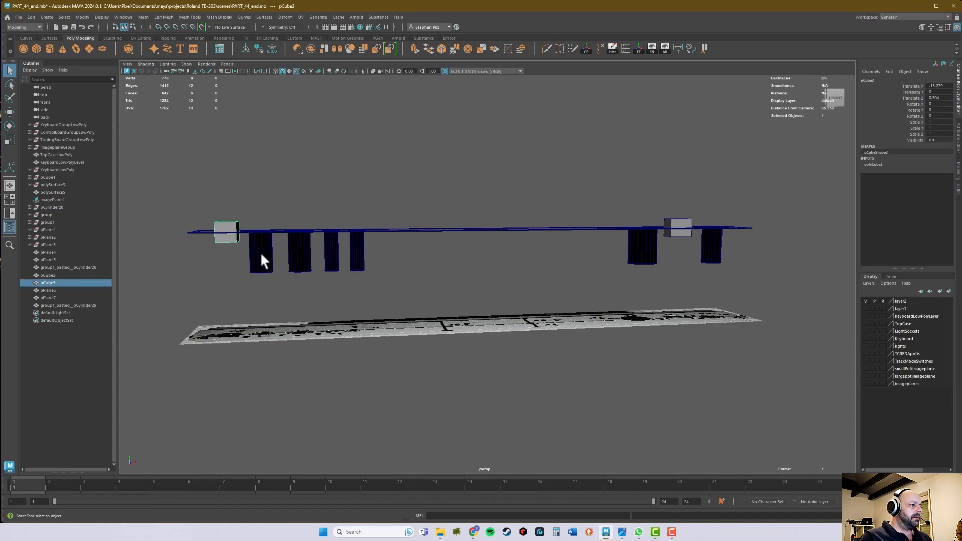
shift+click(299, 254)
shift+click(331, 256)
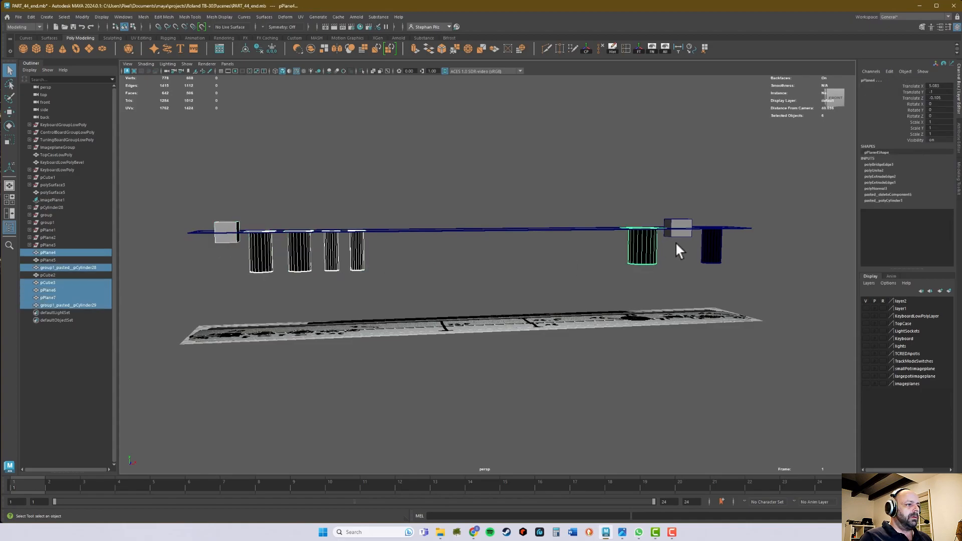
shift+click(690, 233)
shift+click(711, 246)
alt+drag(708, 246, 569, 279)
key(alt+h)
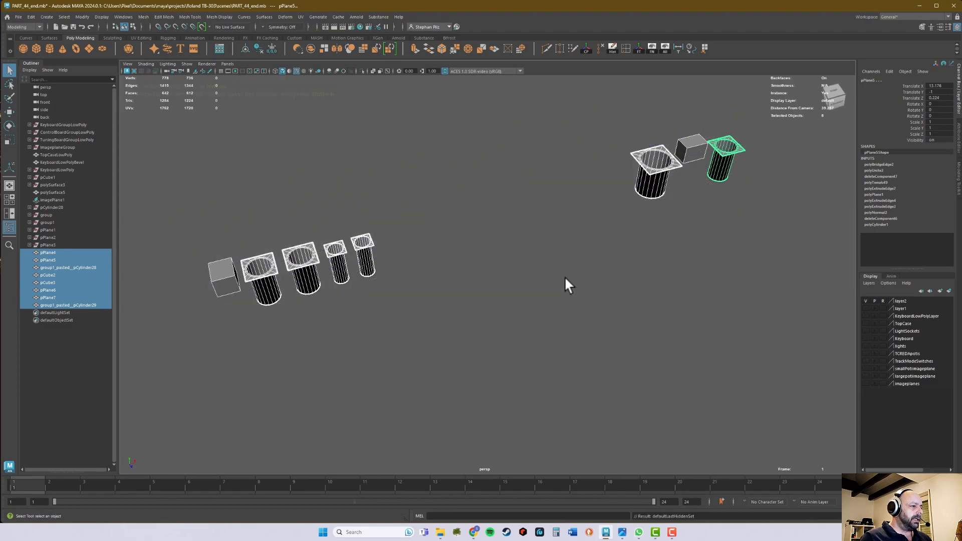
alt+drag(494, 209, 481, 203)
click(447, 249)
Snap the pivot of the cube beside the row of four cylinders to its top corner, and lower the cube level with the adjacent flange.
alt+middle_drag(447, 249, 504, 217)
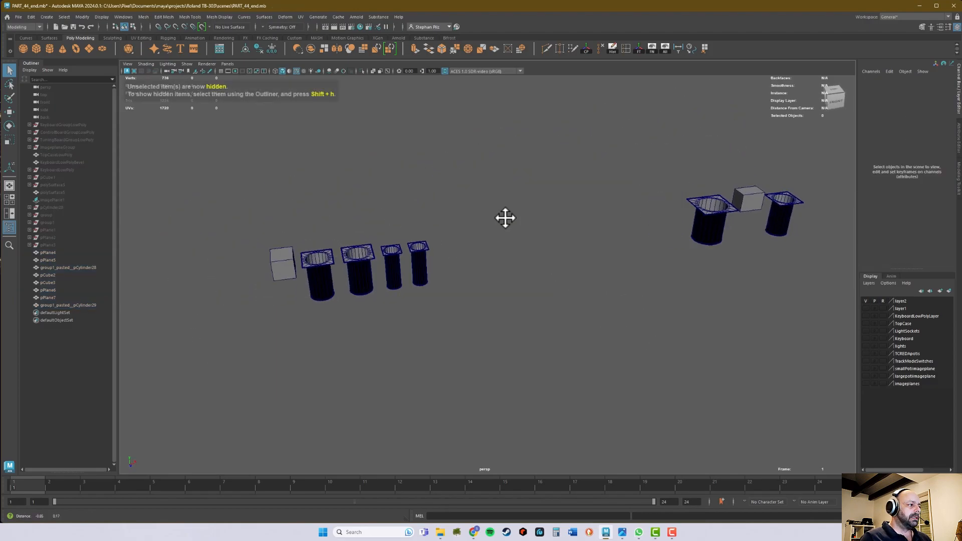
scroll(627, 243, up, 5)
click(271, 246)
alt+middle_drag(279, 247, 416, 256)
key(f)
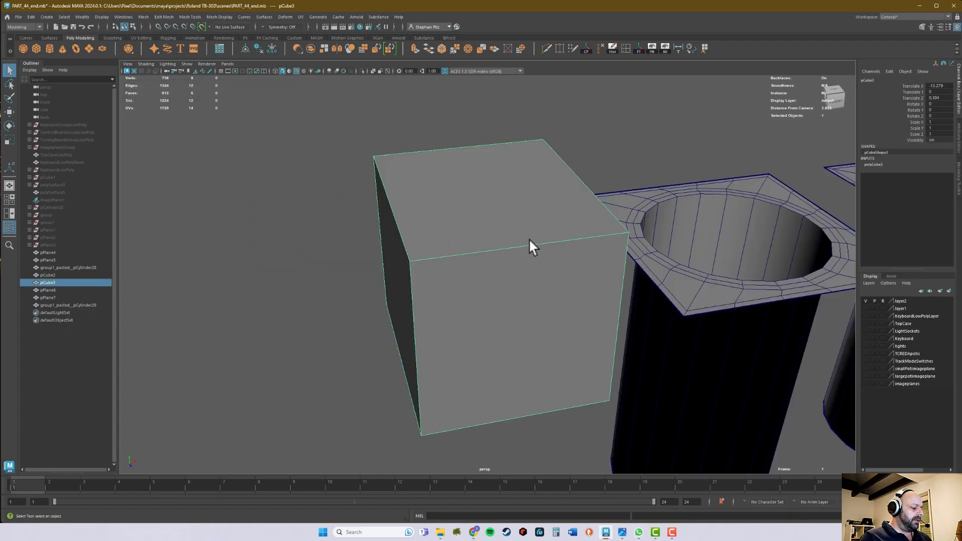
key(w)
scroll(516, 251, down, 2)
alt+middle_drag(516, 251, 422, 249)
key(d)
click(414, 179)
mouse_move(411, 135)
mouse_down()
mouse_move(410, 151)
mouse_move(413, 143)
mouse_up()
key(v)
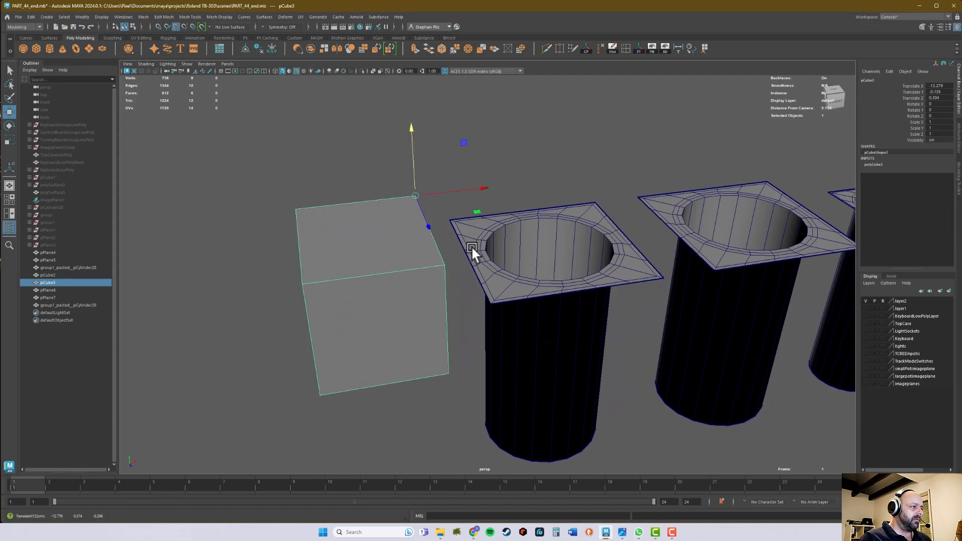
middle_drag(449, 218, 486, 230)
Snap the pivot of the cube between the two separate cylinders to its top corner, and lower the cube level with their flanges.
alt+drag(486, 230, 699, 294)
alt+middle_drag(700, 294, 486, 307)
alt+right_drag(486, 306, 332, 290)
alt+middle_drag(672, 284, 480, 293)
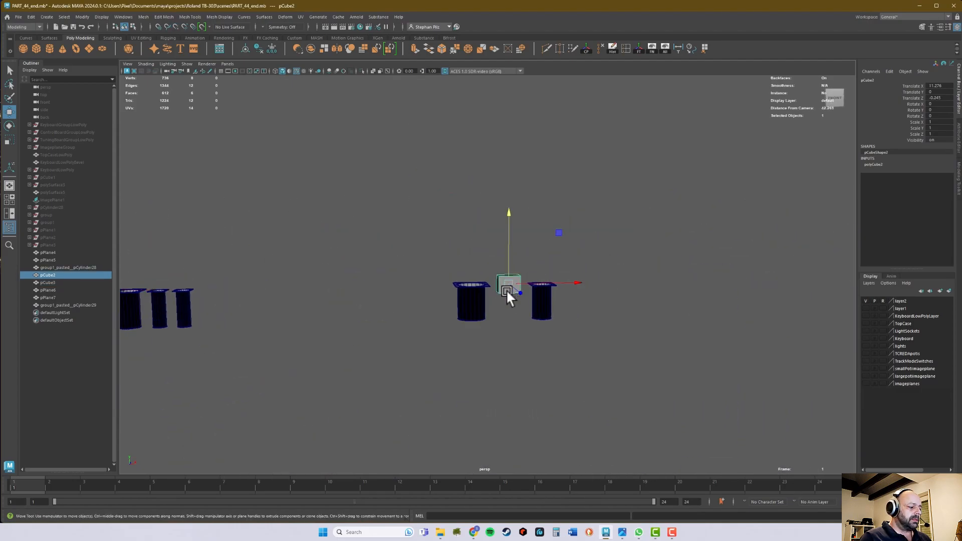
key(f)
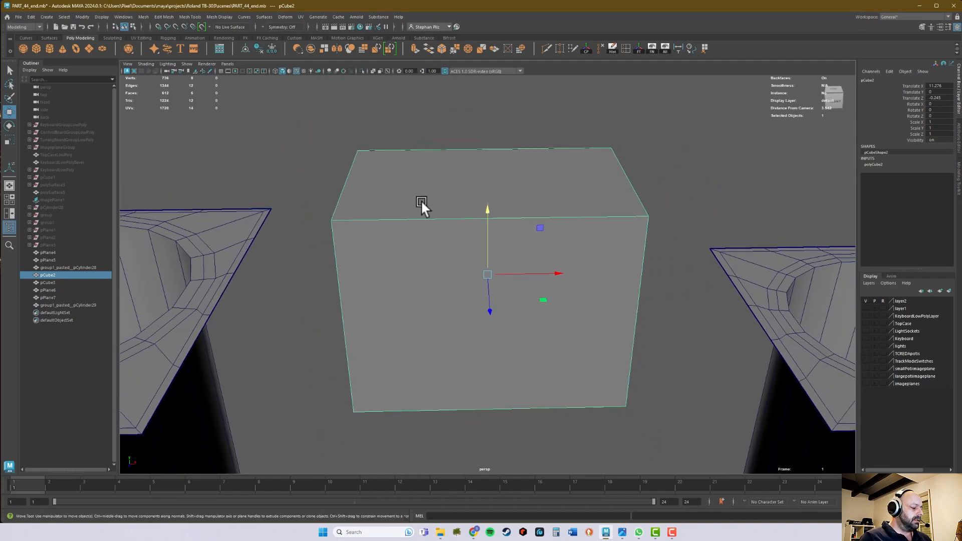
key(d)
key(v)
middle_drag(358, 152, 355, 149)
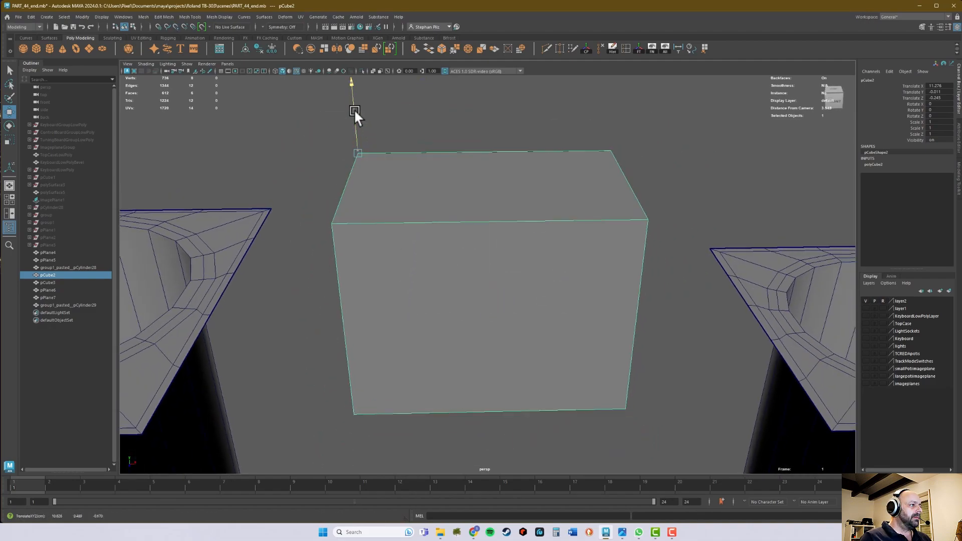
drag(354, 108, 353, 140)
drag(283, 202, 270, 206)
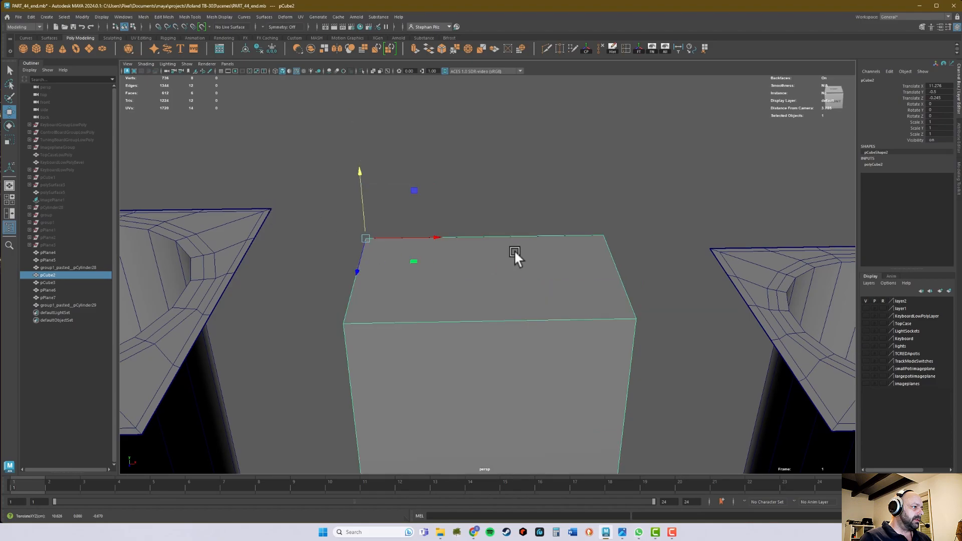
Delete the top and bottom faces of the cube between the two separate cylinders, working in the top view.
alt+right_drag(514, 251, 209, 296)
alt+drag(316, 243, 328, 300)
key(space)
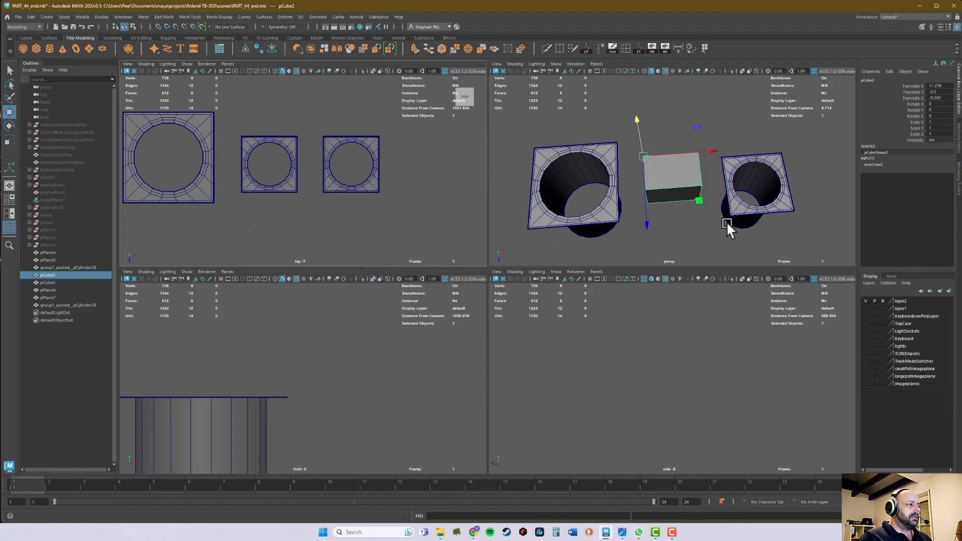
key(space)
key(f)
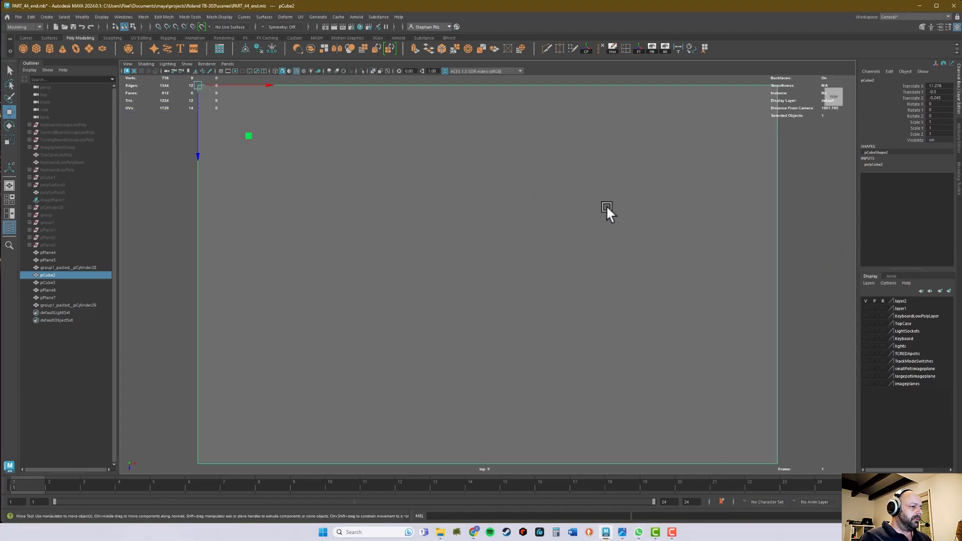
scroll(651, 251, down, 5)
key(q)
right_click(480, 264)
right_drag(481, 264, 477, 275)
drag(498, 278, 499, 278)
key(Delete)
Reverse the normals of the opened cube between the two separate cylinders.
right_drag(502, 277, 503, 316)
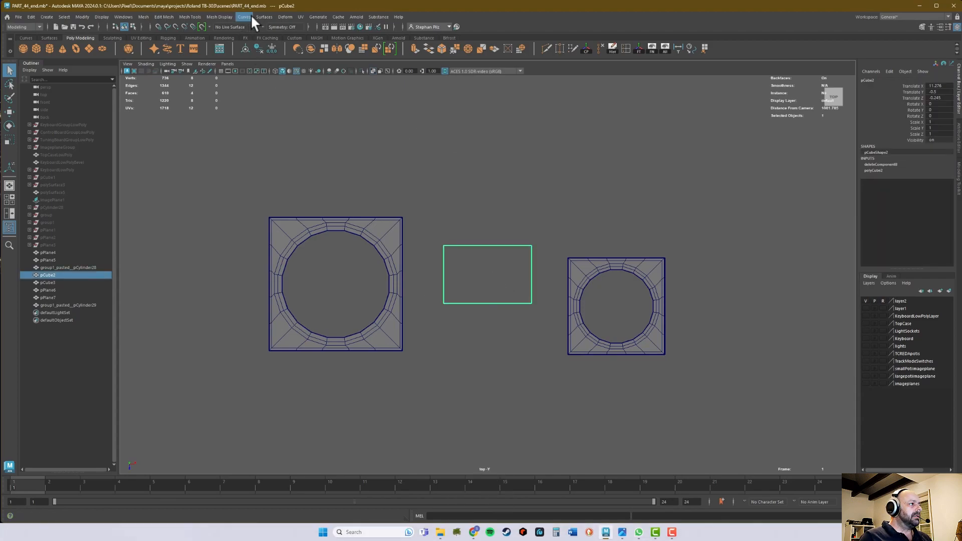
click(221, 17)
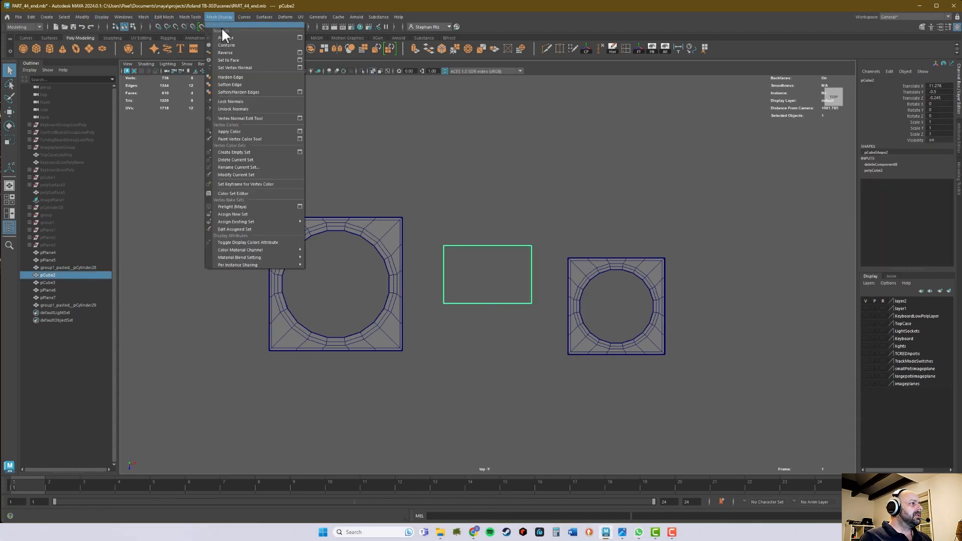
click(228, 55)
Delete the top and bottom faces of the cube beside the row of four cylinders.
alt+middle_drag(388, 278, 835, 284)
alt+middle_drag(480, 266, 724, 268)
alt+right_drag(539, 271, 360, 273)
alt+middle_drag(359, 273, 548, 265)
alt+right_drag(339, 276, 386, 296)
alt+middle_drag(386, 296, 492, 281)
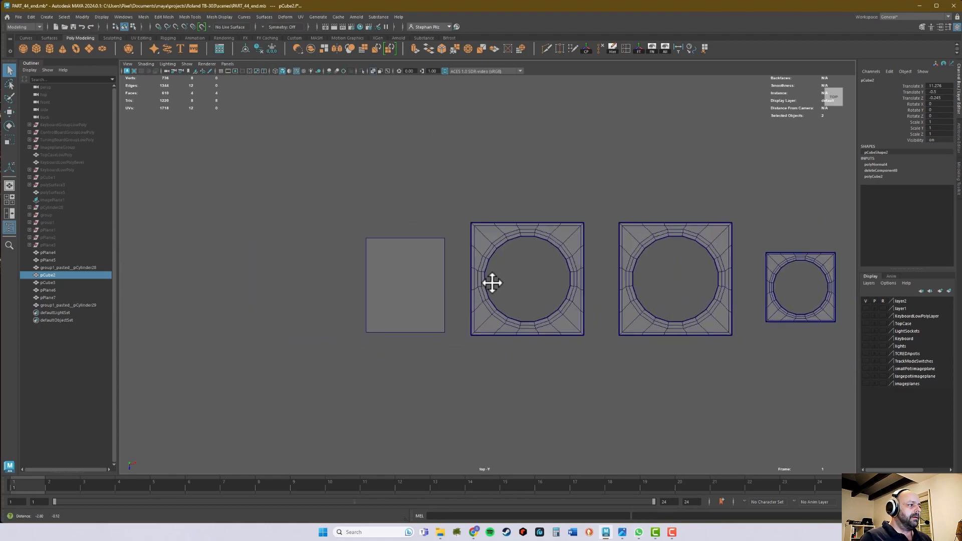
right_click(393, 280)
right_drag(394, 281, 394, 302)
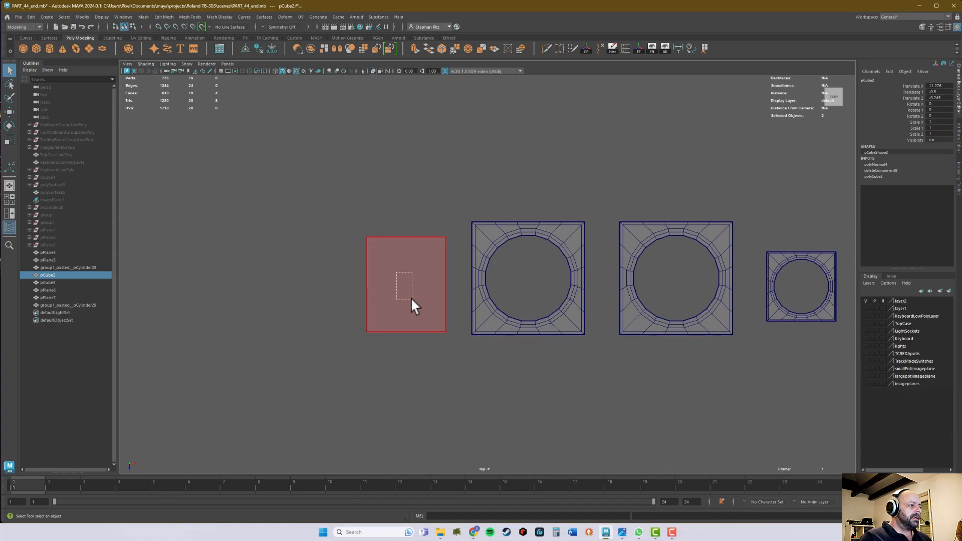
drag(411, 300, 410, 299)
key(Delete)
Reverse the normals of the opened cube beside the row of four cylinders.
right_click(396, 245)
right_drag(407, 240, 423, 232)
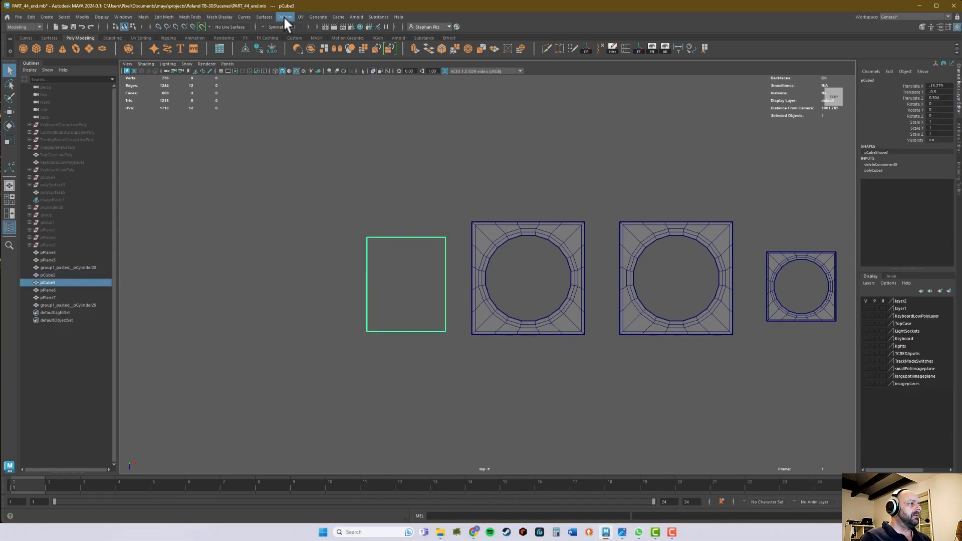
click(224, 16)
click(230, 51)
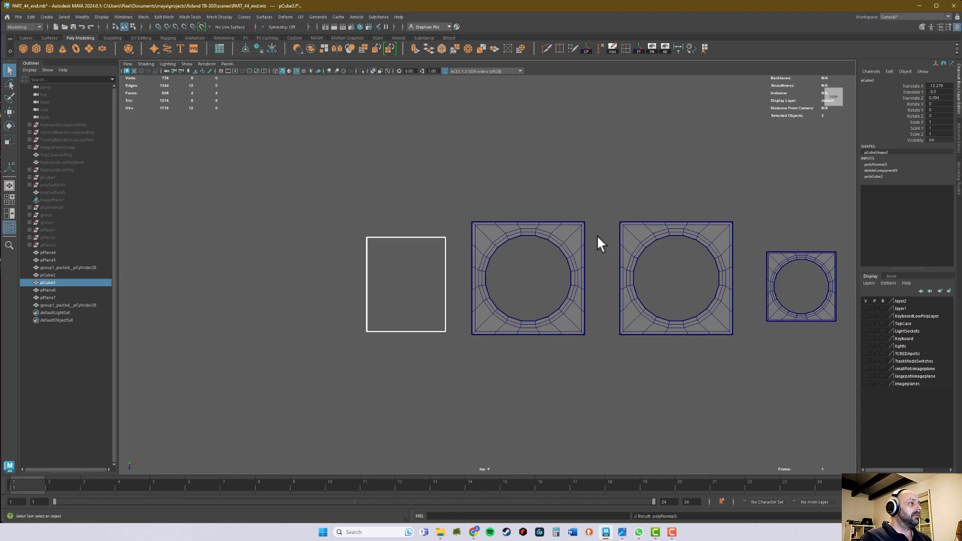
Return to the perspective view and put the cylinders in the row of four into vertex editing.
key(space)
key(space)
alt+drag(612, 221, 536, 265)
alt+right_drag(536, 266, 150, 282)
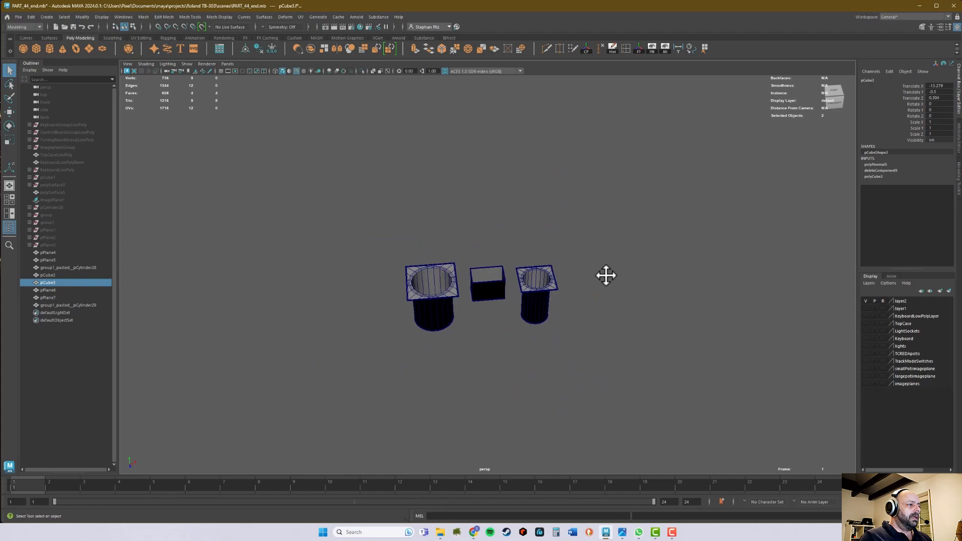
alt+right_drag(627, 271, 224, 282)
alt+middle_drag(235, 280, 518, 269)
alt+right_drag(401, 301, 565, 344)
alt+middle_drag(386, 356, 457, 283)
alt+drag(457, 282, 431, 330)
right_drag(430, 308, 405, 308)
alt+drag(403, 308, 474, 380)
alt+drag(513, 302, 490, 311)
right_drag(490, 311, 491, 324)
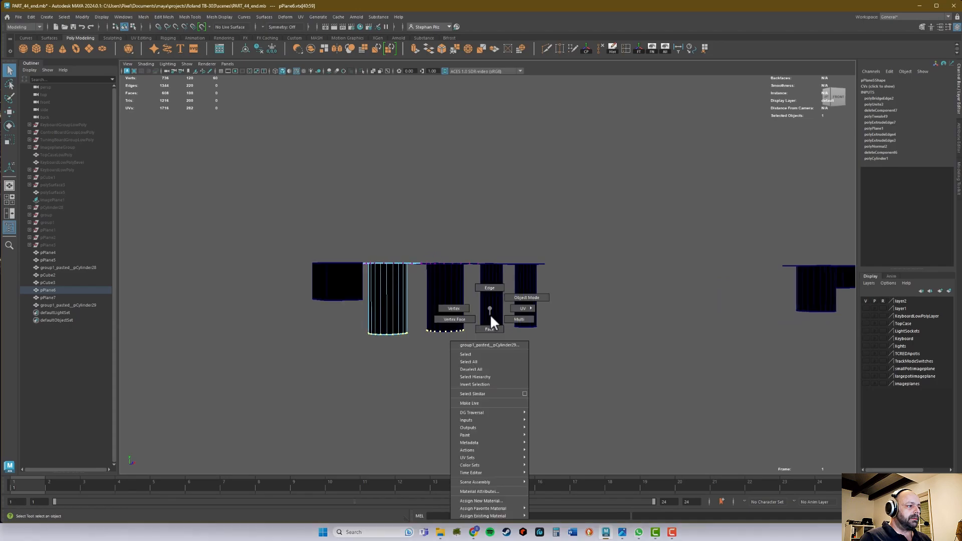
click(464, 311)
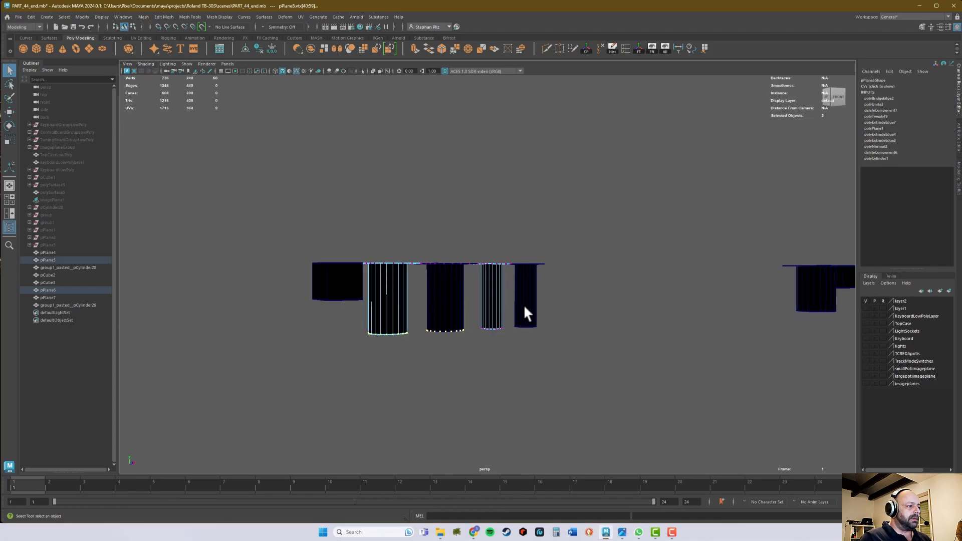
right_click(524, 307)
click(504, 307)
alt+drag(530, 308, 515, 358)
alt+middle_drag(516, 359, 384, 356)
Put the two separate cylinders on either side of the cube into vertex editing as well.
right_click(601, 305)
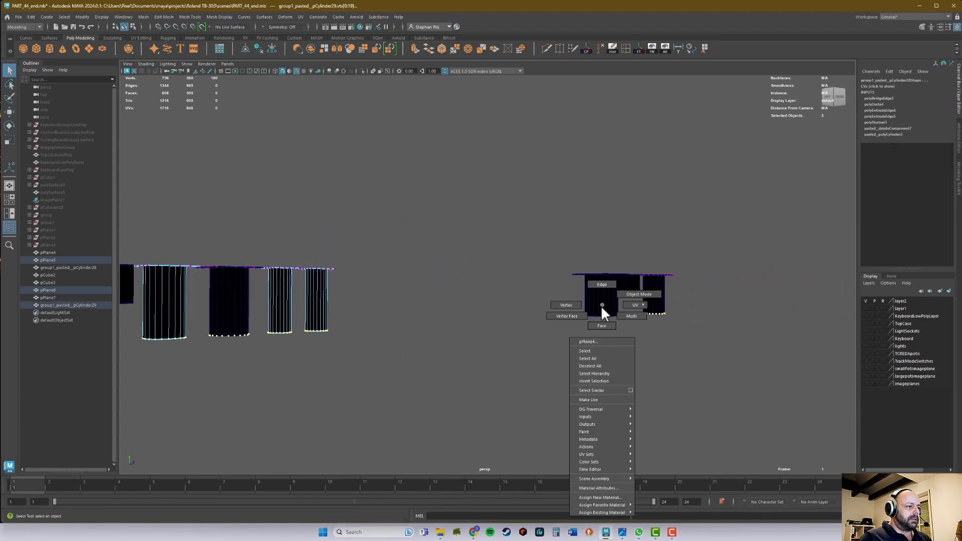
click(570, 305)
drag(629, 337, 629, 338)
mouse_move(629, 338)
alt+mouse_down()
mouse_move(597, 359)
mouse_move(626, 349)
alt+mouse_up()
click(664, 333)
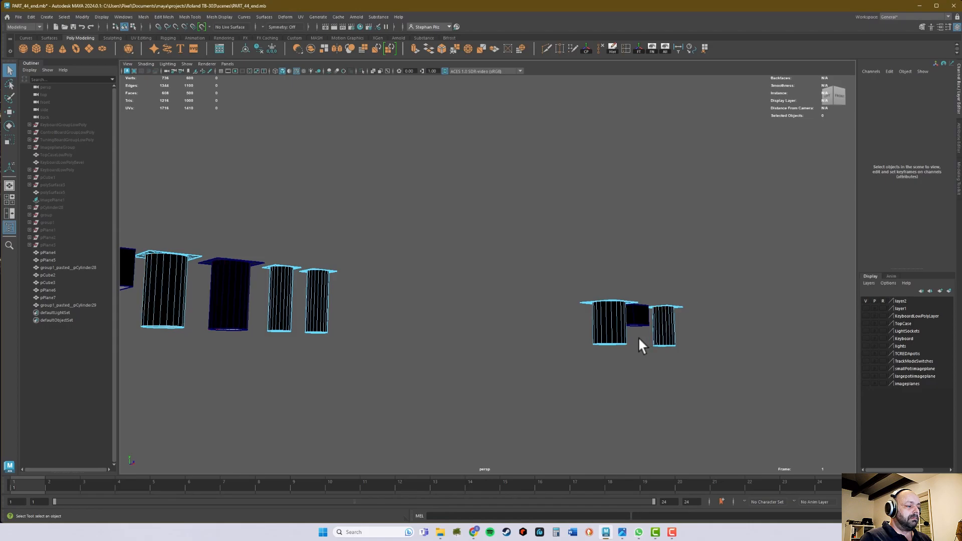
right_click(663, 308)
click(627, 309)
alt+drag(633, 311, 676, 346)
Shorten all six cylinders by moving their bottom vertices up to just below the flanges.
alt+drag(653, 387, 722, 385)
click(462, 381)
alt+drag(477, 381, 518, 363)
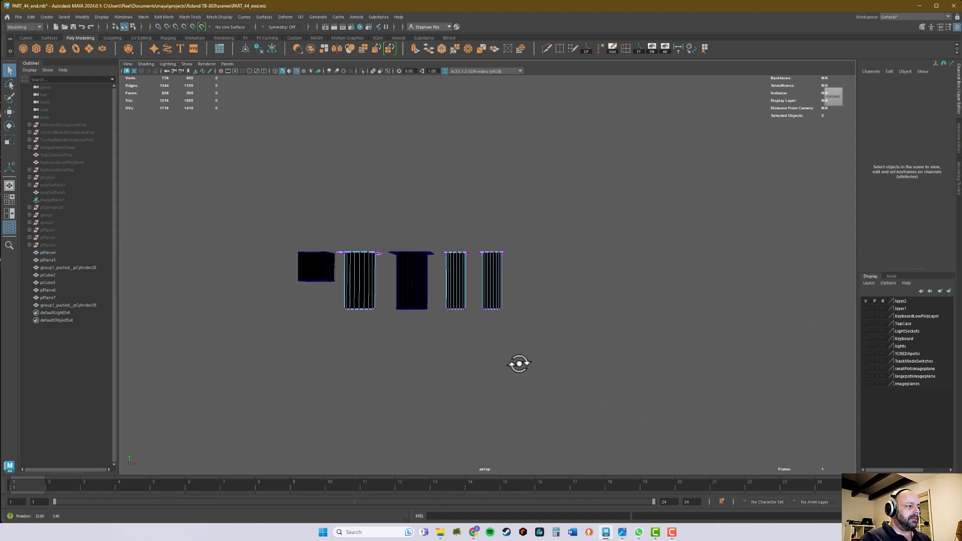
drag(326, 295, 451, 352)
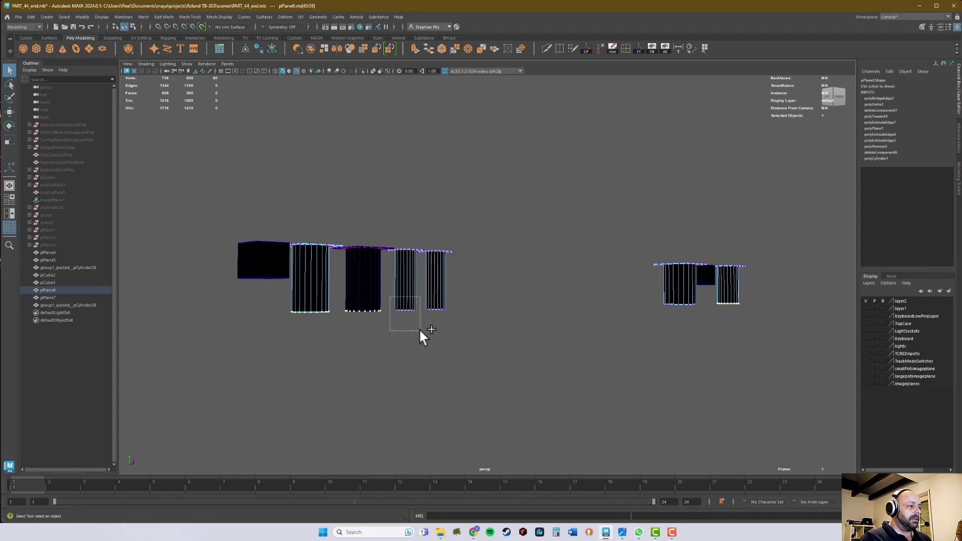
shift+drag(420, 330, 420, 330)
shift+drag(652, 291, 703, 333)
key(w)
drag(540, 266, 544, 238)
alt+drag(452, 287, 426, 295)
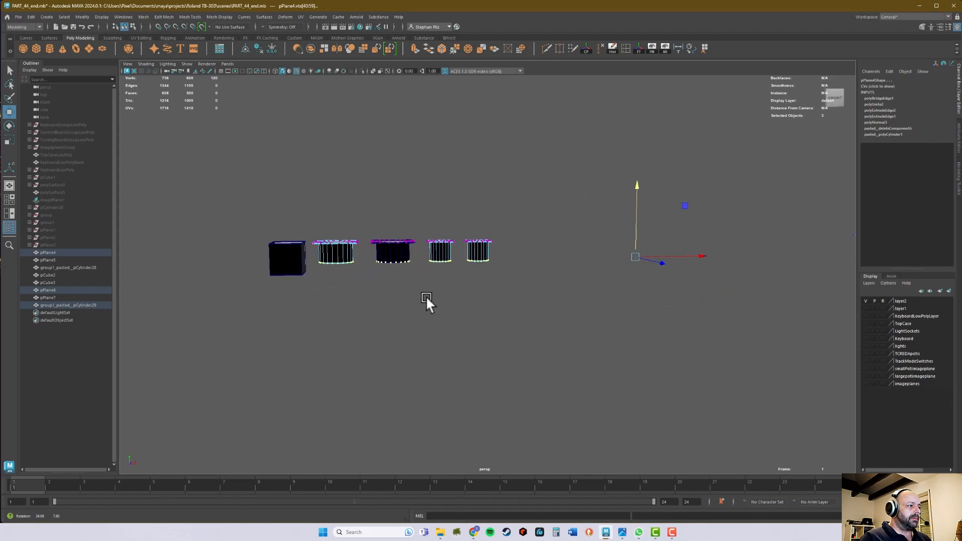
scroll(440, 306, up, 4)
scroll(662, 279, up, 2)
alt+middle_drag(507, 305, 449, 362)
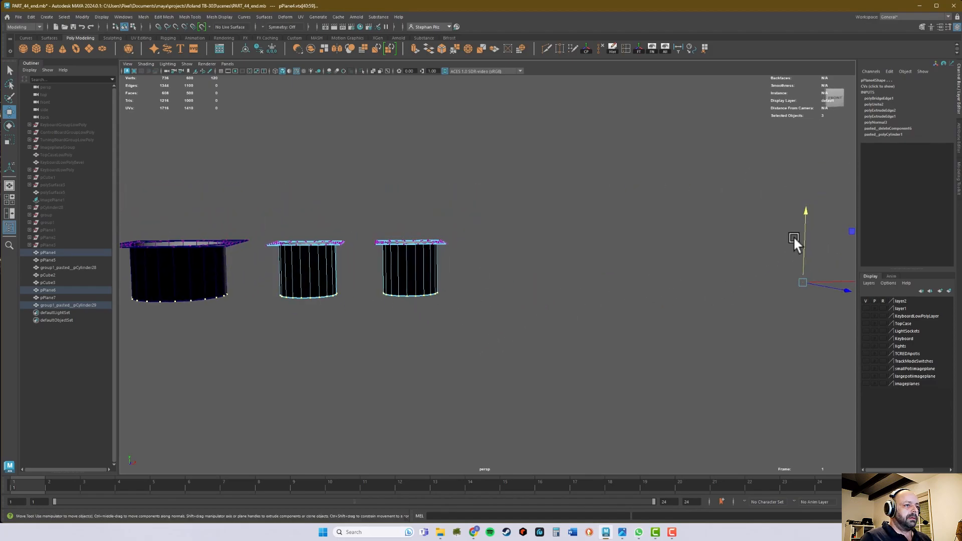
drag(804, 239, 806, 199)
alt+drag(612, 291, 615, 267)
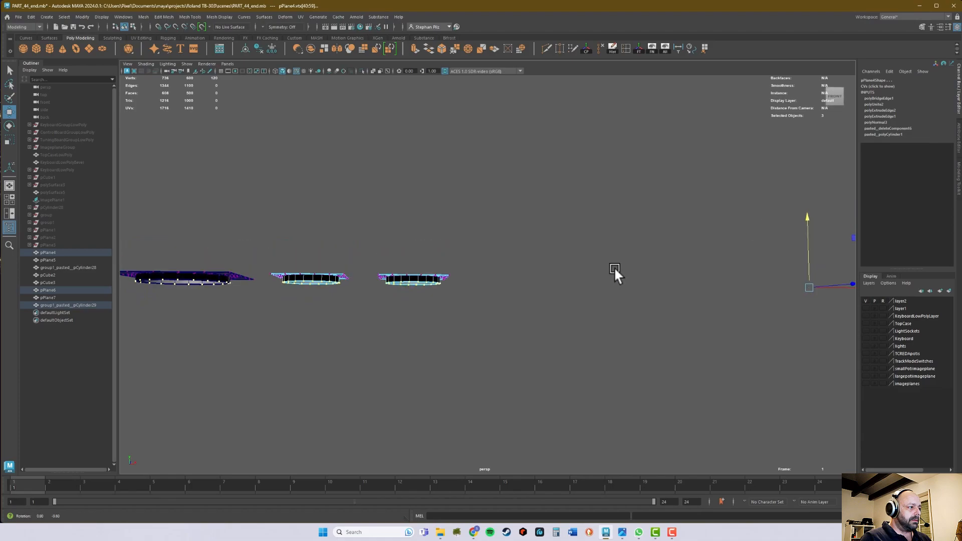
drag(795, 250, 499, 349)
Select the bottom edge loops of the cylinders in the row of four.
right_drag(513, 266, 519, 244)
click(515, 268)
double_click(515, 266)
alt+drag(462, 316, 326, 275)
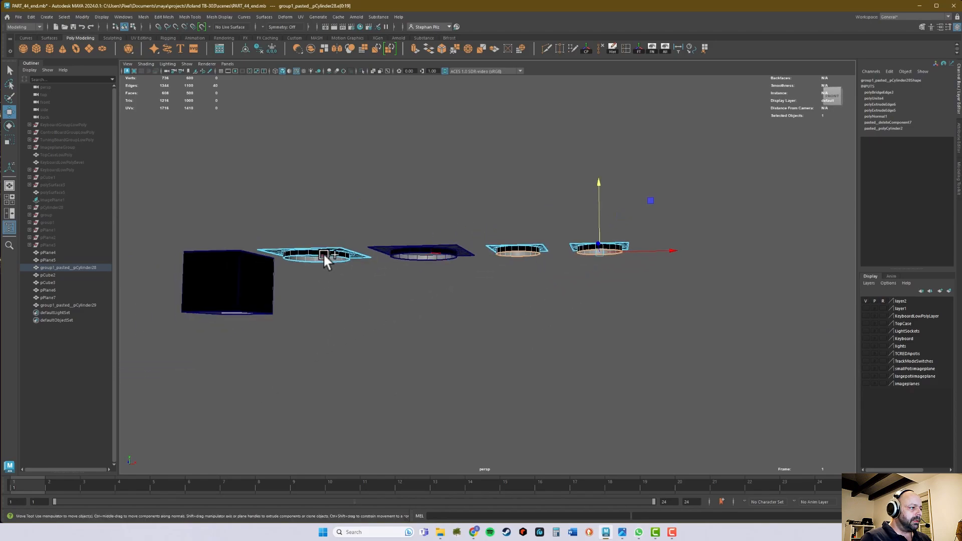
shift+double_click(323, 254)
shift+double_click(432, 255)
Add the bottom edge loops of the two cylinders on either side of the separate cube to the selection.
alt+drag(466, 316, 542, 354)
alt+middle_drag(541, 354, 196, 380)
alt+middle_drag(797, 370, 645, 365)
scroll(645, 366, down, 2)
alt+middle_drag(793, 361, 341, 366)
scroll(545, 377, up, 4)
scroll(546, 377, up, 1)
alt+drag(396, 341, 405, 347)
alt+middle_drag(571, 365, 639, 381)
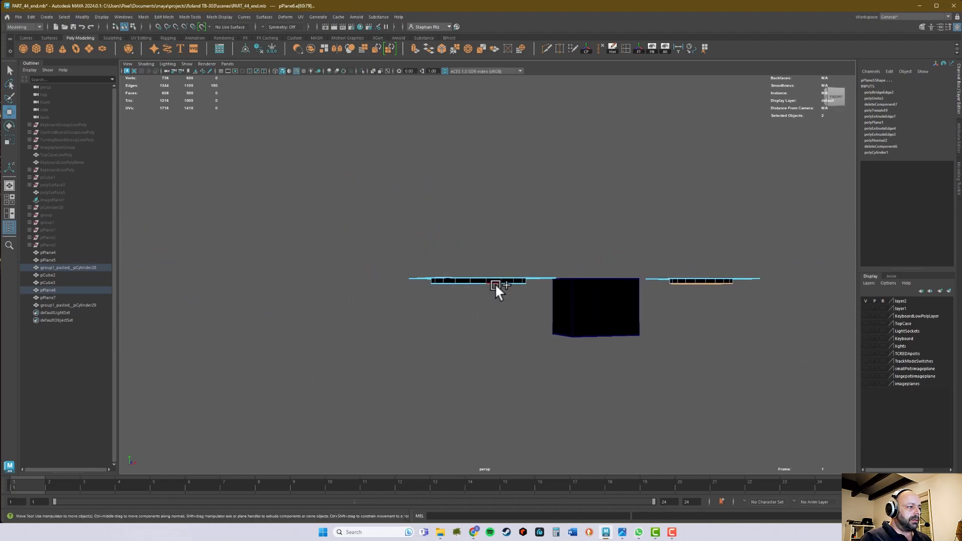
ctrl+shift+double_click(495, 284)
Extrude the selected bottom edge loops of all six cylinders outward with a Local Translate Z of -0.112.
scroll(308, 348, down, 5)
alt+drag(375, 355, 399, 364)
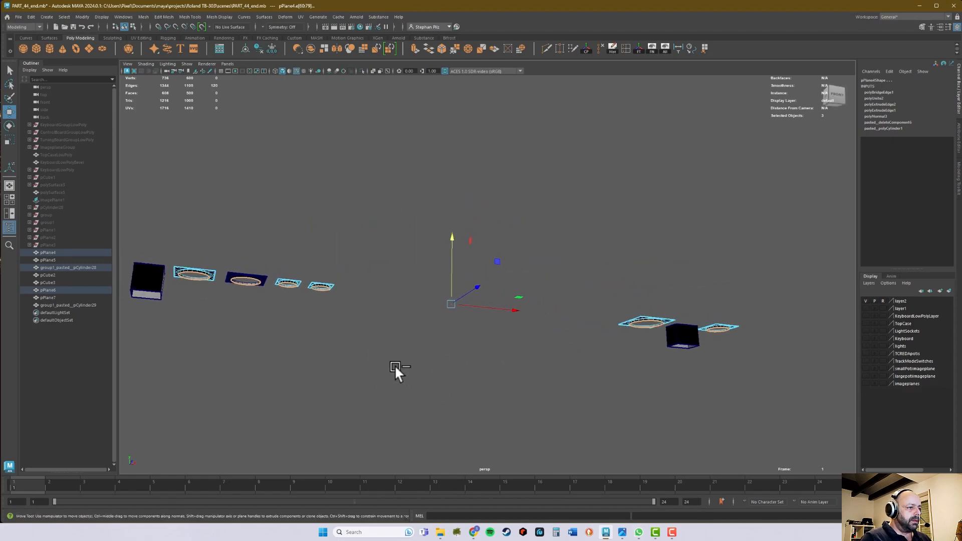
alt+drag(310, 372, 336, 374)
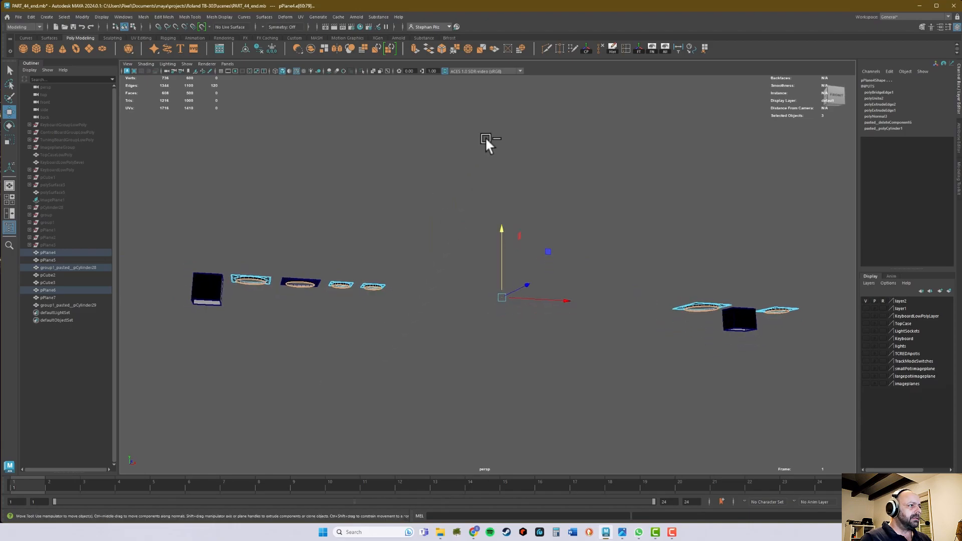
key(ctrl+e)
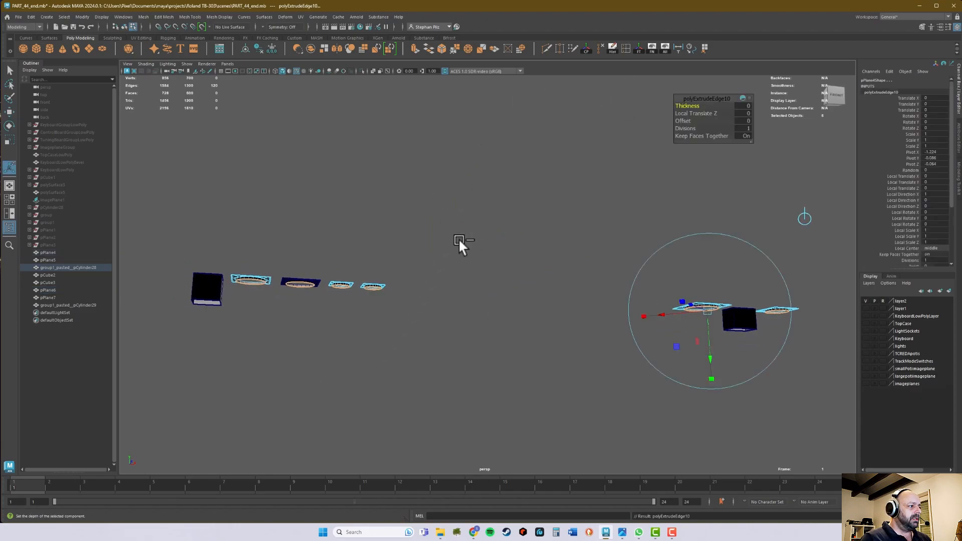
scroll(751, 426, up, 5)
alt+middle_drag(722, 386, 210, 346)
scroll(624, 353, down, 2)
scroll(624, 353, up, 5)
alt+middle_drag(602, 355, 585, 148)
scroll(692, 368, up, 4)
alt+middle_drag(665, 352, 566, 325)
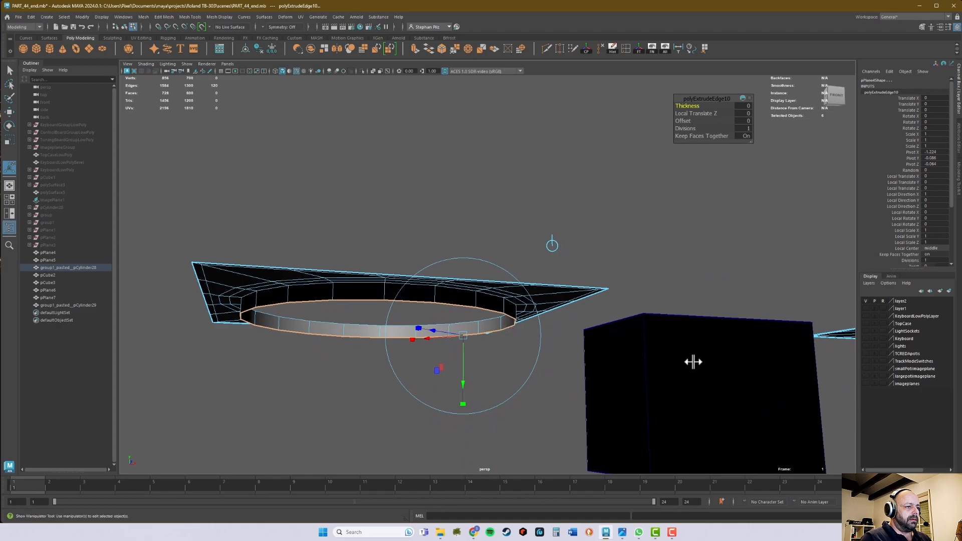
alt+middle_drag(694, 361, 509, 273)
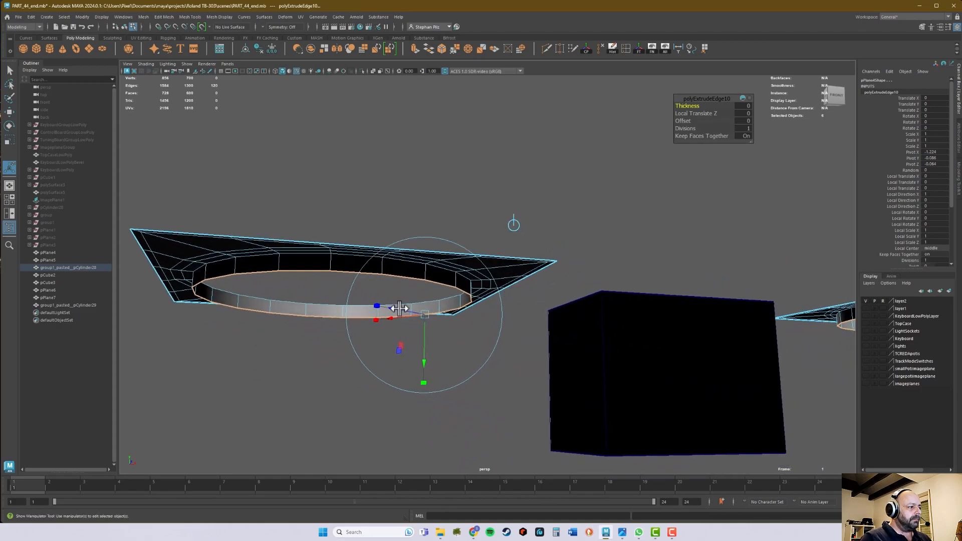
drag(405, 310, 416, 311)
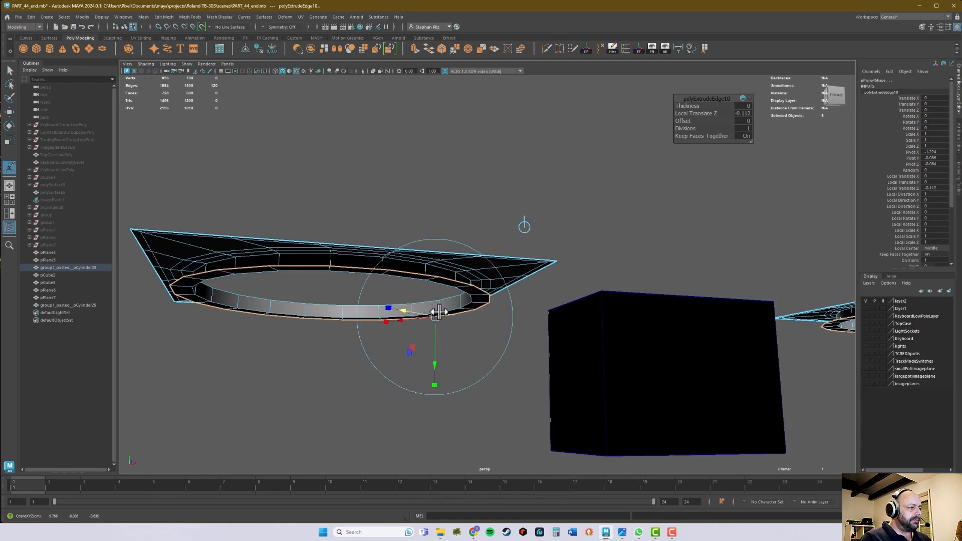
Leave the extrusion, return to object selection and inspect the extruded rims along the row of cutouts from above.
alt+right_drag(439, 312, 309, 319)
key(q)
right_drag(480, 293, 510, 279)
alt+drag(500, 296, 464, 282)
alt+drag(554, 314, 381, 313)
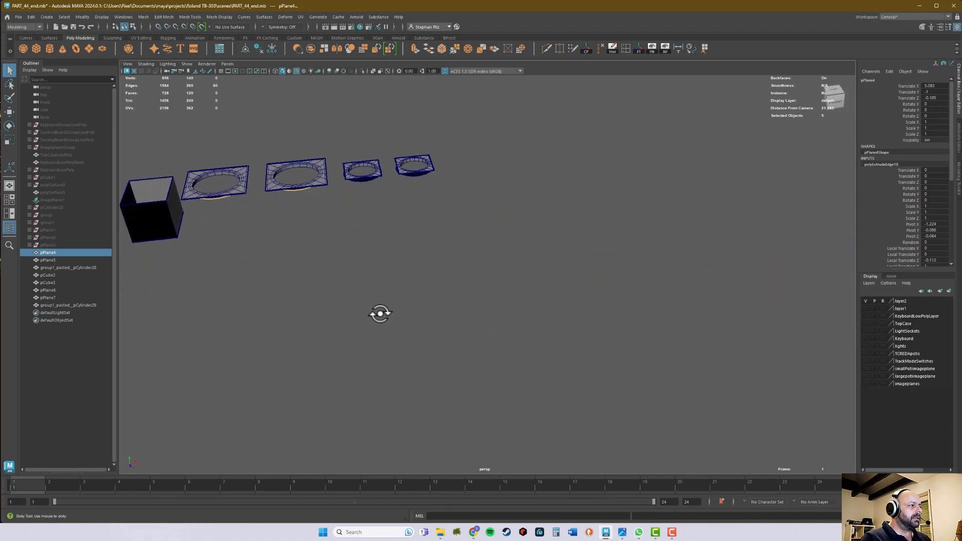
alt+right_drag(380, 314, 468, 342)
alt+drag(468, 343, 483, 404)
alt+right_drag(483, 404, 416, 381)
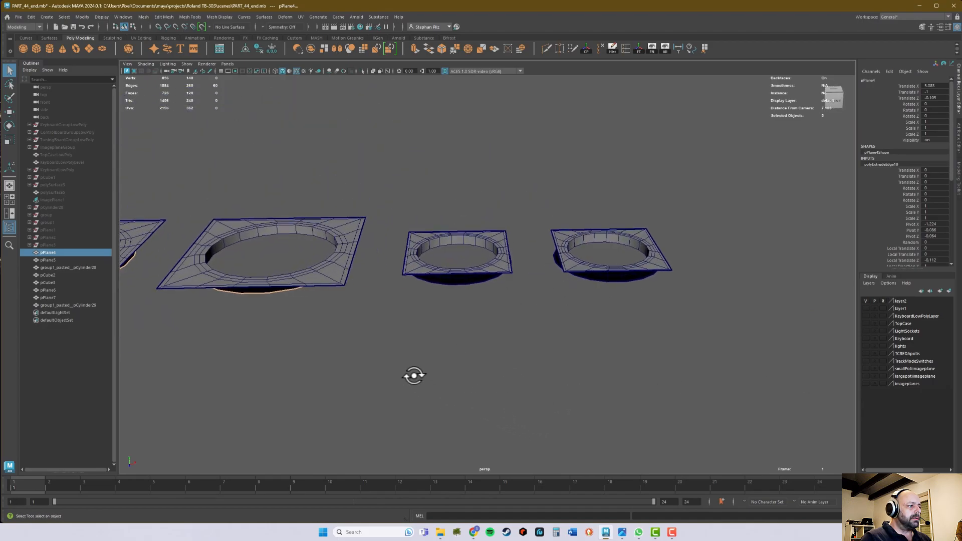
alt+middle_drag(417, 381, 716, 394)
alt+right_drag(716, 394, 443, 382)
alt+drag(442, 382, 623, 329)
right_drag(697, 300, 699, 300)
alt+middle_drag(734, 318, 435, 281)
alt+middle_drag(377, 328, 438, 316)
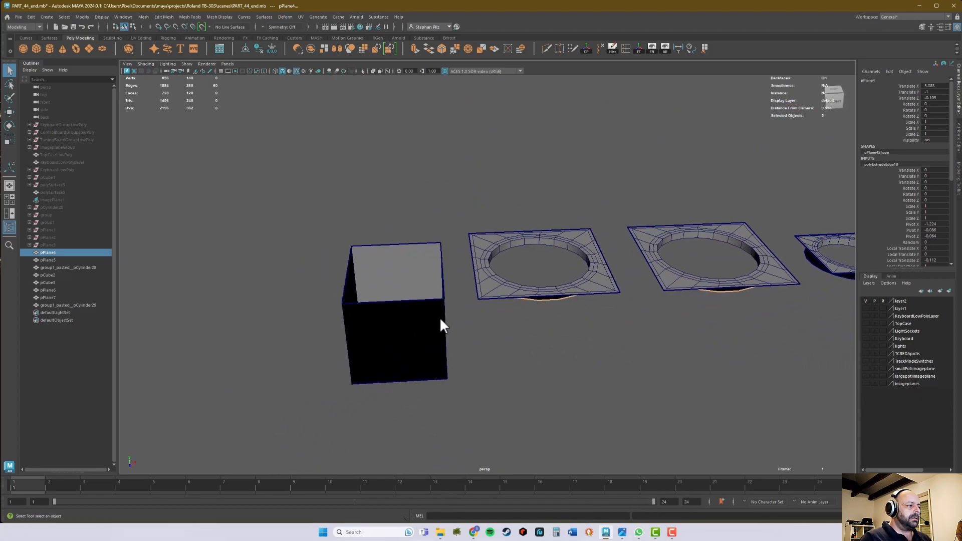
alt+drag(424, 309, 483, 309)
alt+right_drag(483, 310, 223, 319)
alt+drag(482, 320, 483, 329)
alt+right_drag(483, 328, 390, 262)
Select both cubes and all six cutout meshes as objects and combine them into a single mesh.
right_drag(444, 202, 467, 188)
drag(389, 153, 412, 178)
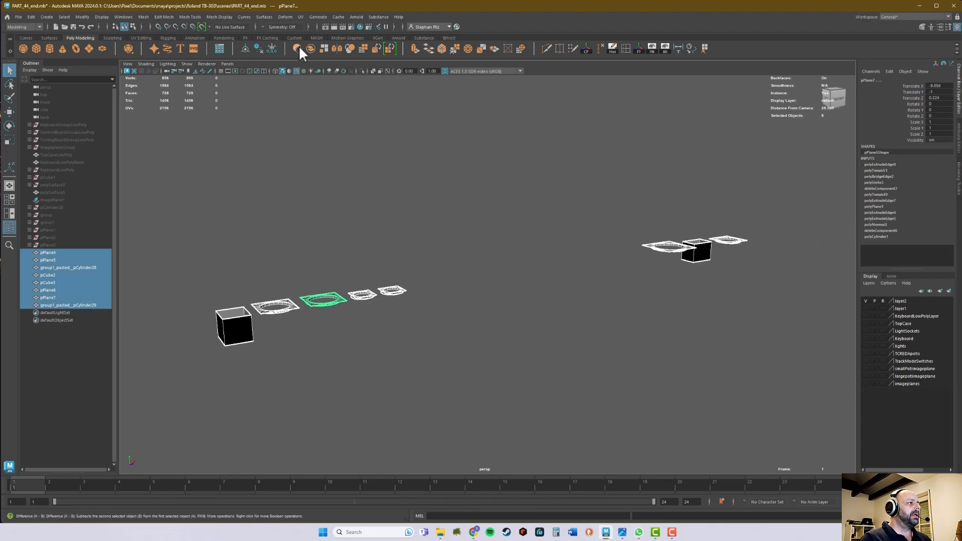
click(313, 48)
alt+right_drag(308, 225, 533, 197)
double_click(531, 219)
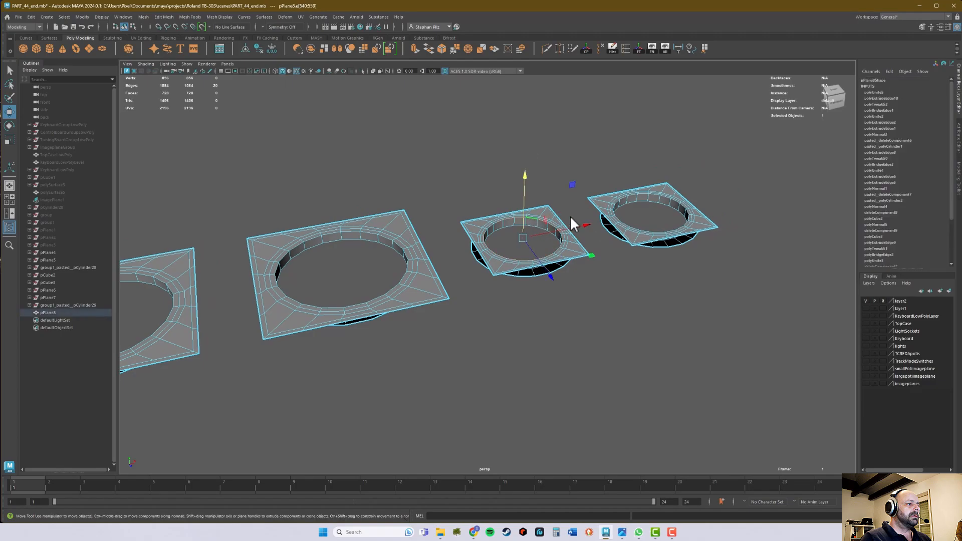
key(q)
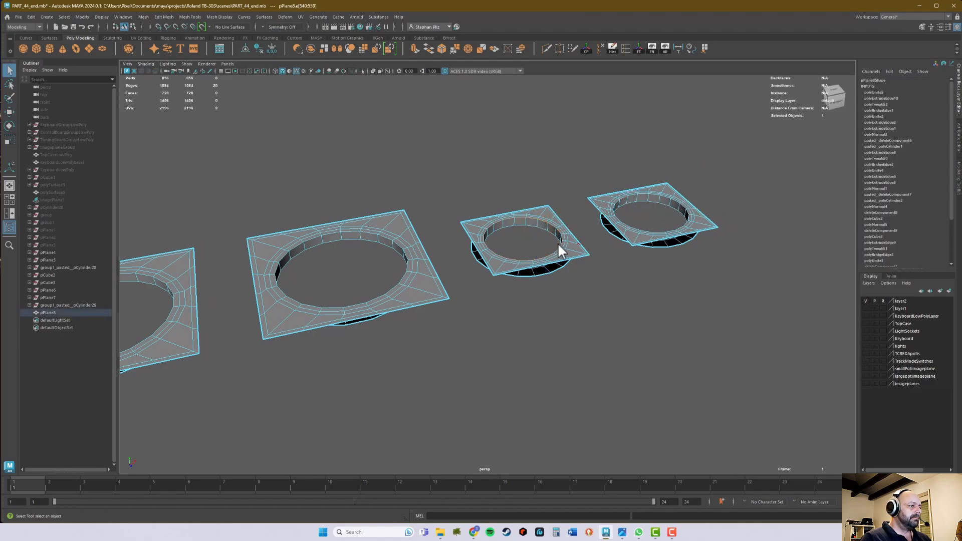
right_drag(557, 225, 588, 214)
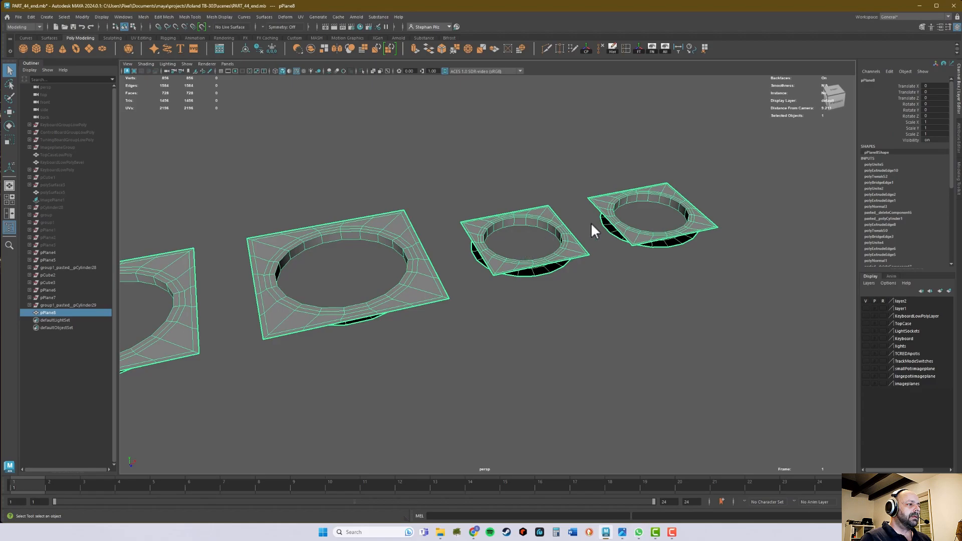
Switch the combined mesh to edge editing and insert a vertical edge loop in the cube wall facing the row of cutouts.
alt+right_drag(643, 210, 303, 288)
alt+middle_drag(303, 288, 543, 243)
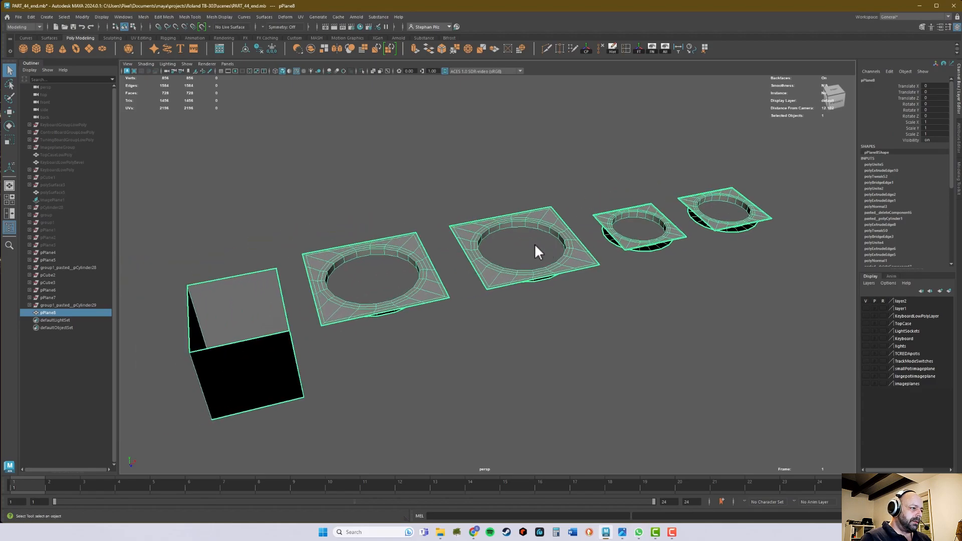
alt+right_drag(542, 243, 320, 288)
alt+drag(320, 288, 291, 315)
alt+middle_drag(292, 315, 519, 246)
alt+drag(519, 247, 456, 332)
alt+right_drag(456, 333, 438, 322)
alt+drag(437, 322, 428, 281)
alt+right_drag(428, 281, 471, 293)
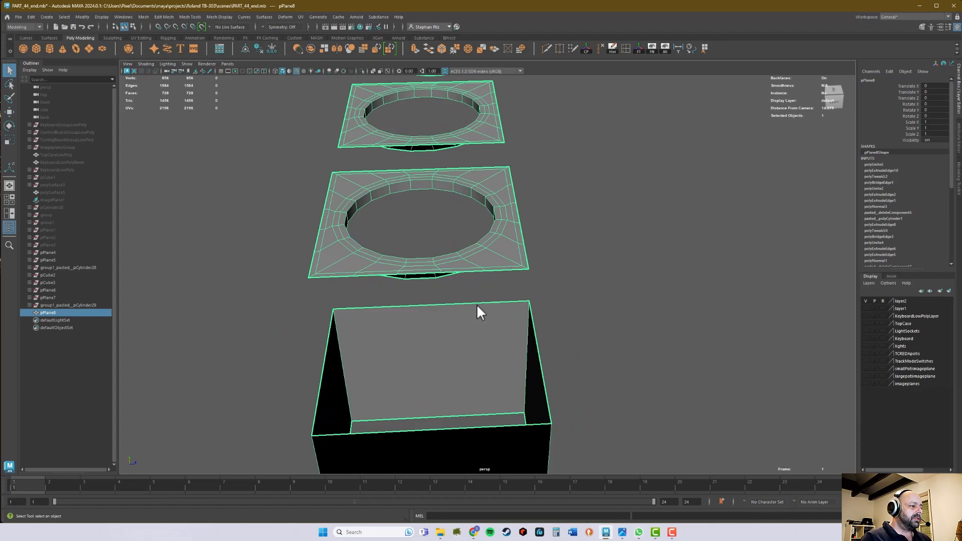
mouse_move(470, 302)
right_down()
mouse_move(469, 281)
mouse_move(408, 309)
mouse_move(439, 283)
mouse_move(397, 314)
mouse_move(440, 301)
mouse_move(410, 314)
mouse_move(467, 321)
right_up()
click(454, 307)
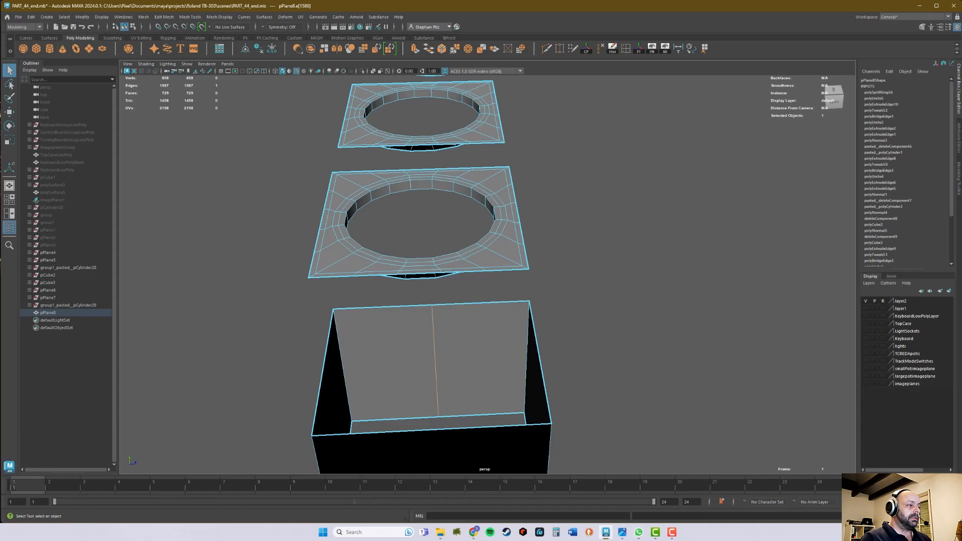
Change the inserted edge loop's split type to Multi and set its divisions to 4.
click(887, 93)
click(937, 104)
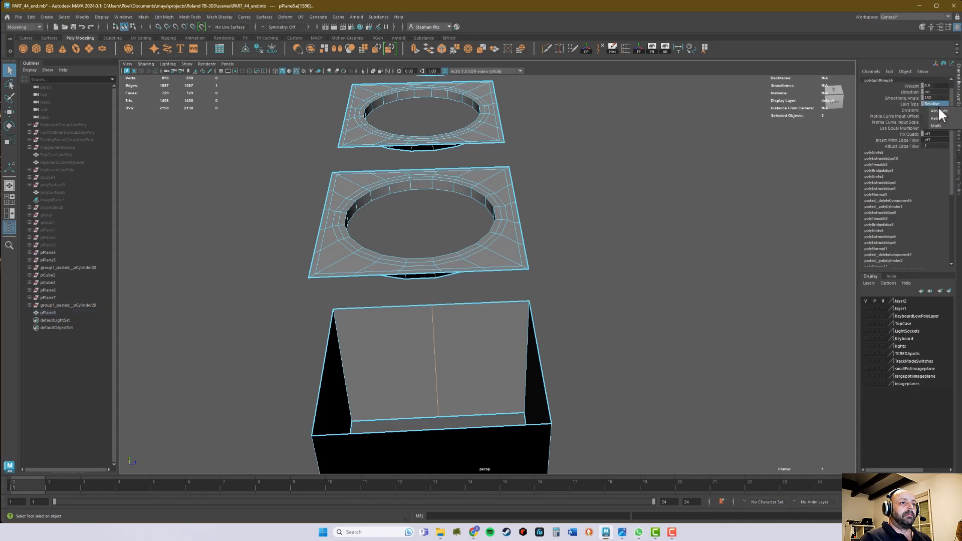
click(943, 128)
click(935, 110)
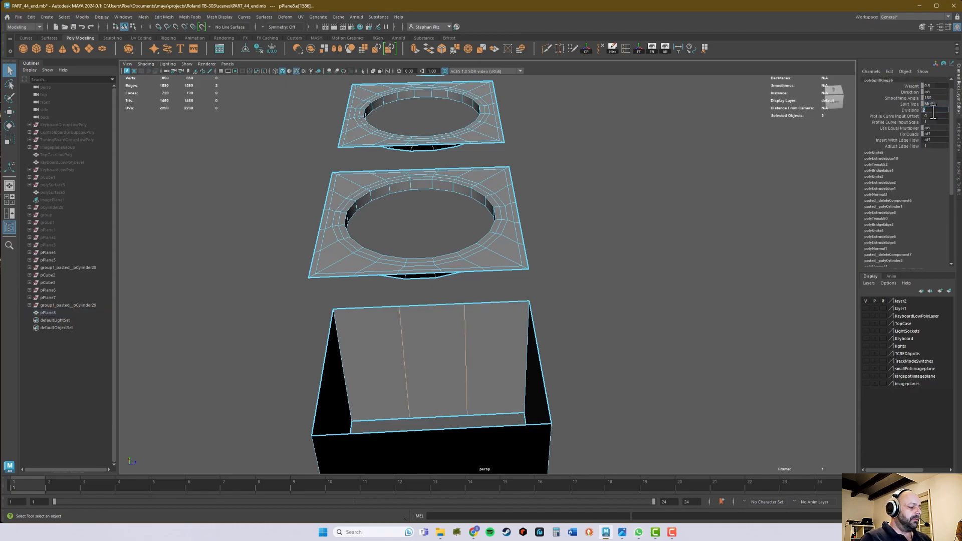
text(4)
key(Return)
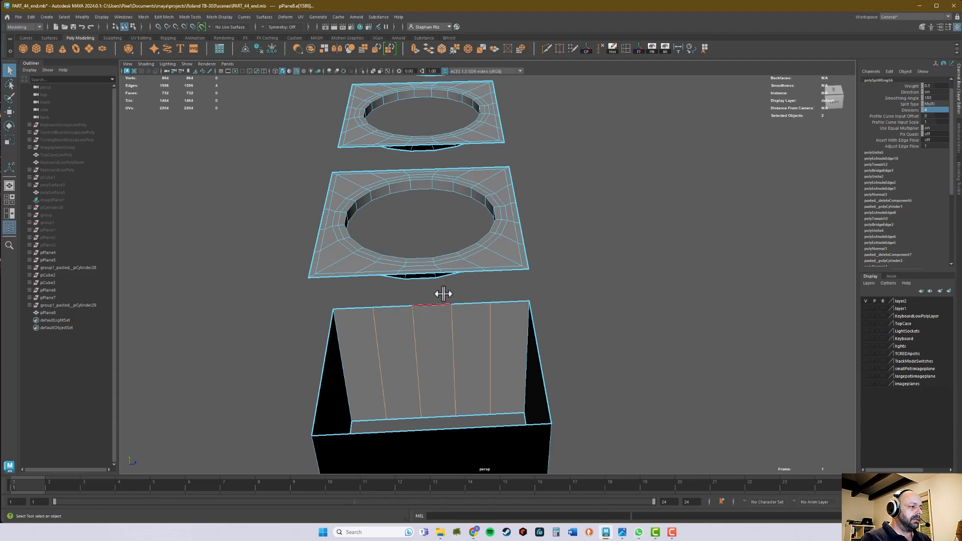
Bridge the cube's subdivided upper edge to the facing border edges of the nearest large cutout plate.
click(518, 301)
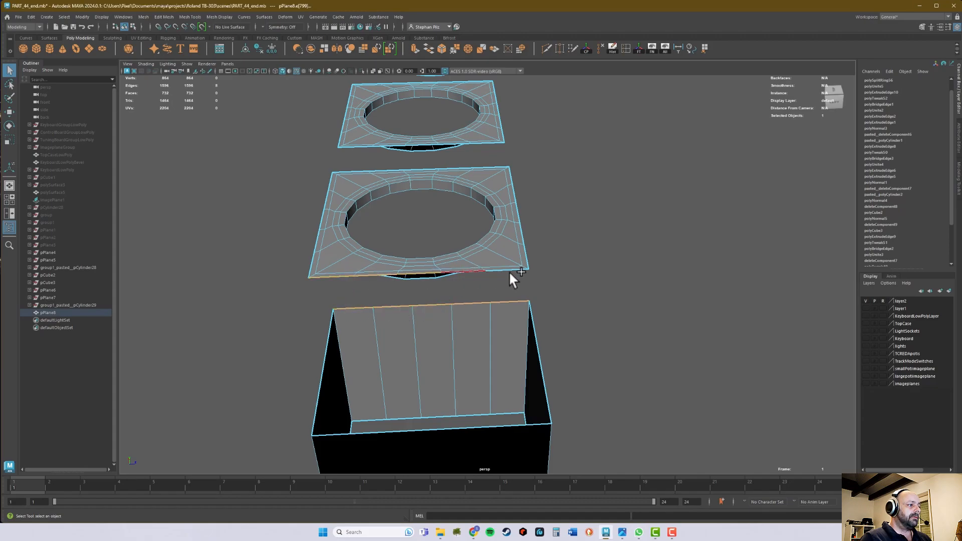
alt+drag(599, 283, 582, 257)
alt+middle_drag(581, 257, 486, 219)
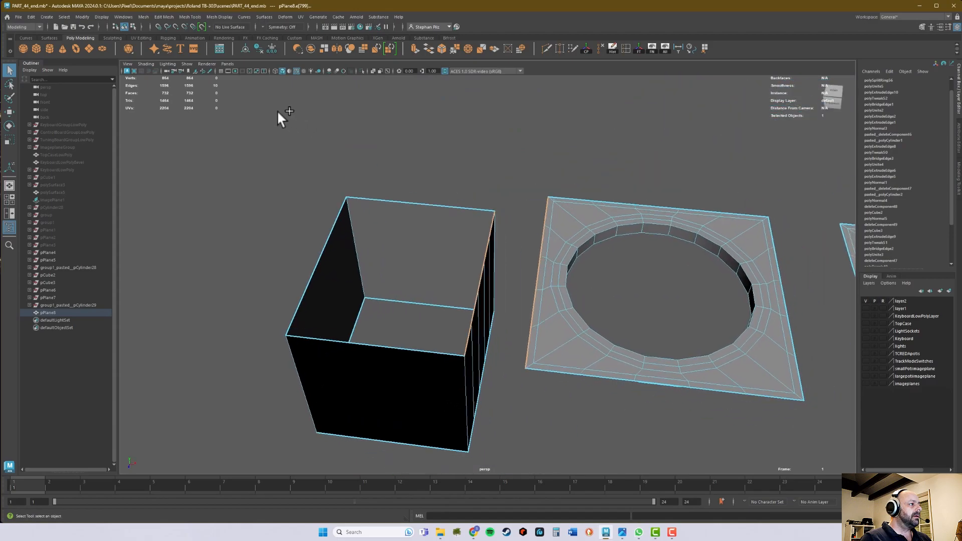
alt+drag(468, 116, 447, 92)
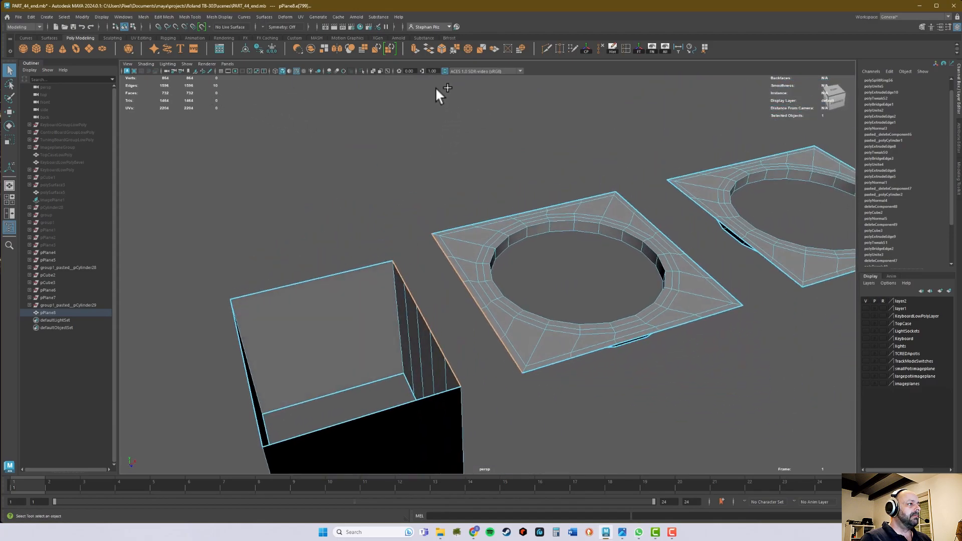
click(429, 52)
Bridge the facing border edges of the two large cutout plates.
alt+drag(416, 202, 454, 223)
scroll(466, 238, down, 3)
alt+middle_drag(469, 240, 275, 296)
alt+drag(275, 296, 175, 299)
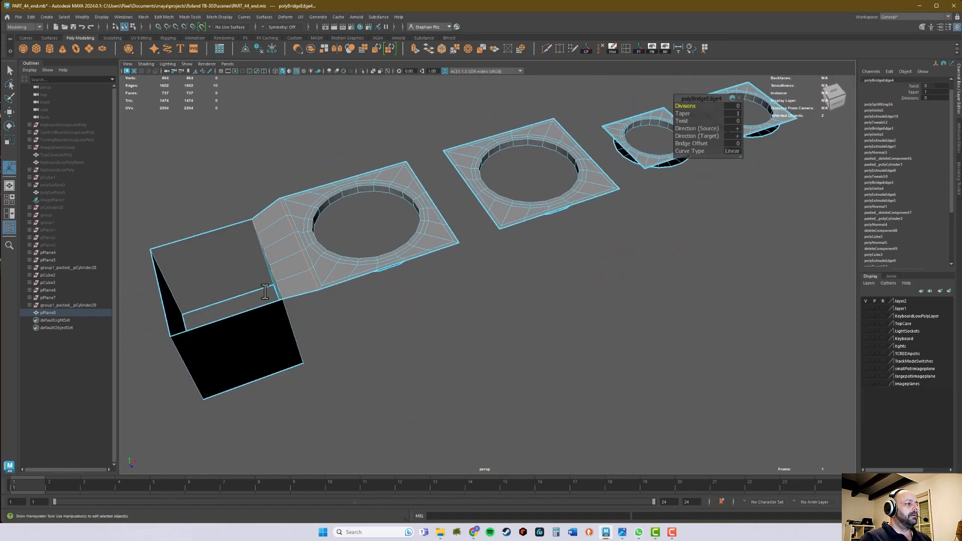
scroll(471, 307, up, 4)
alt+middle_drag(471, 307, 305, 412)
mouse_move(304, 412)
alt+mouse_down()
mouse_move(331, 404)
mouse_move(317, 419)
alt+mouse_up()
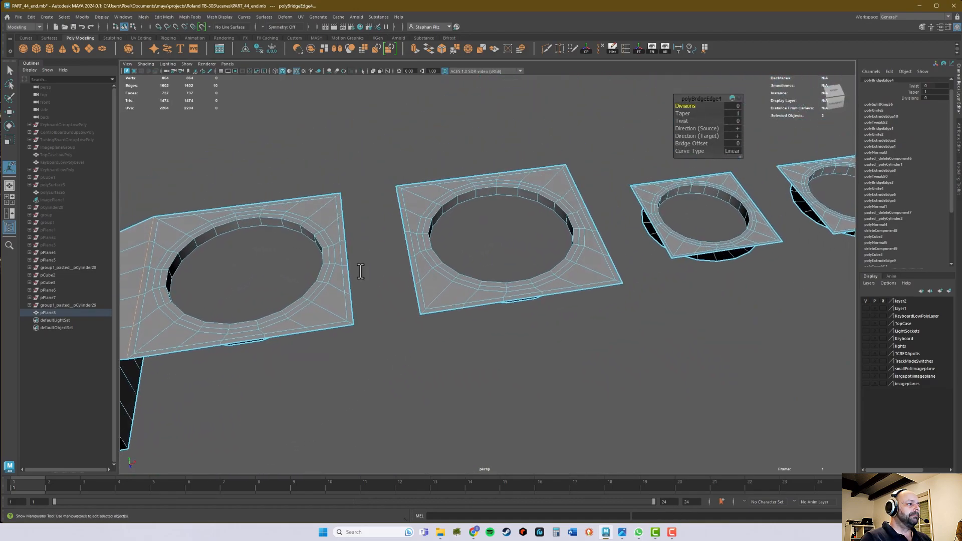
click(344, 203)
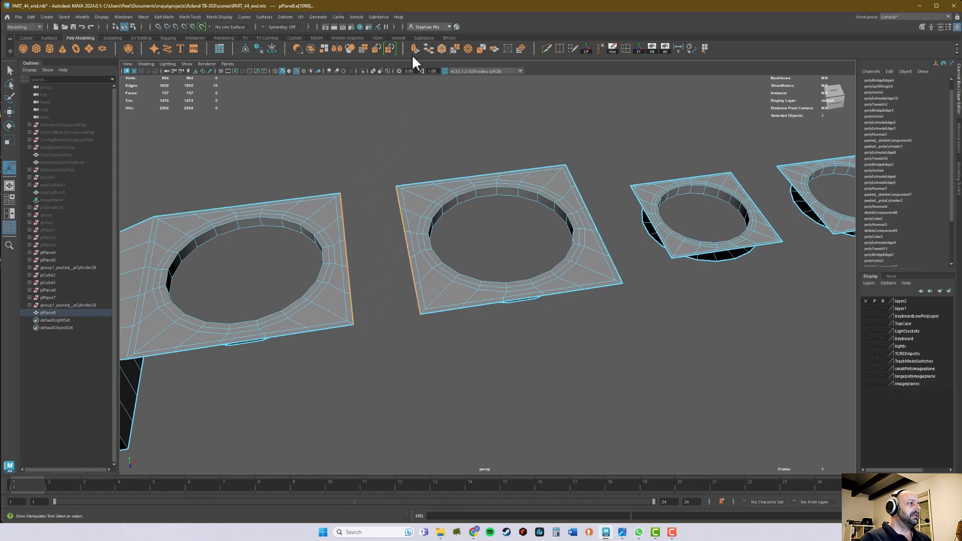
click(428, 47)
Bridge the second large cutout plate's outer border edges to the facing edges of the adjacent small plate.
alt+middle_drag(522, 189, 296, 311)
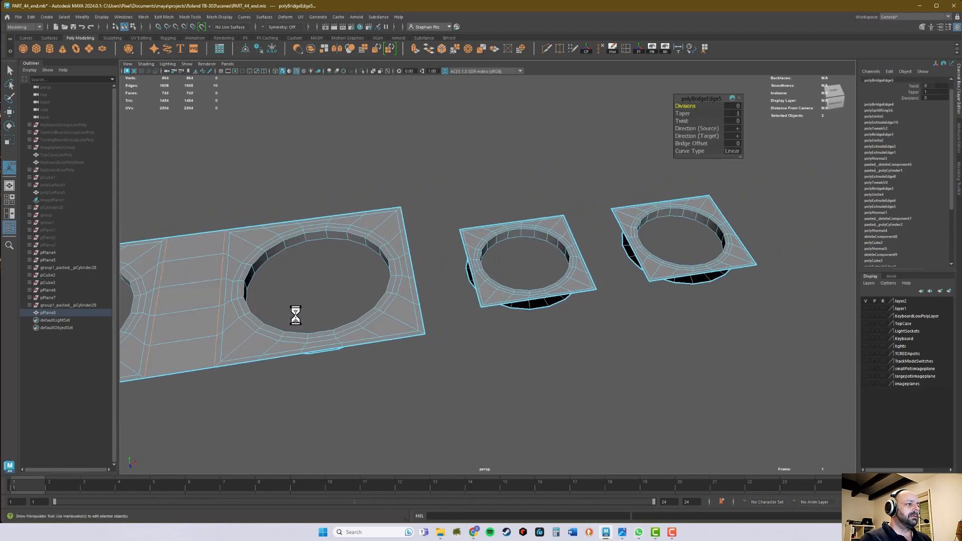
scroll(443, 275, up, 2)
scroll(423, 236, up, 2)
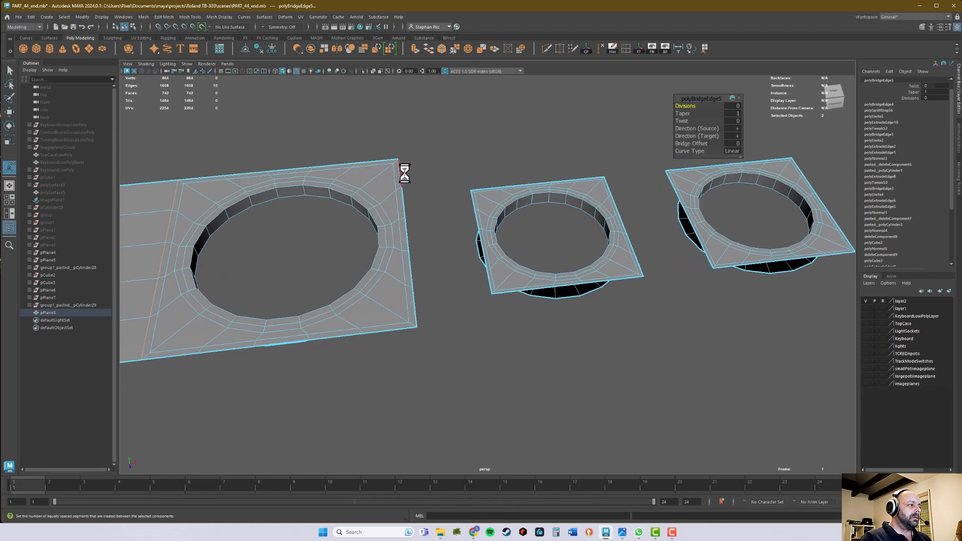
click(407, 201)
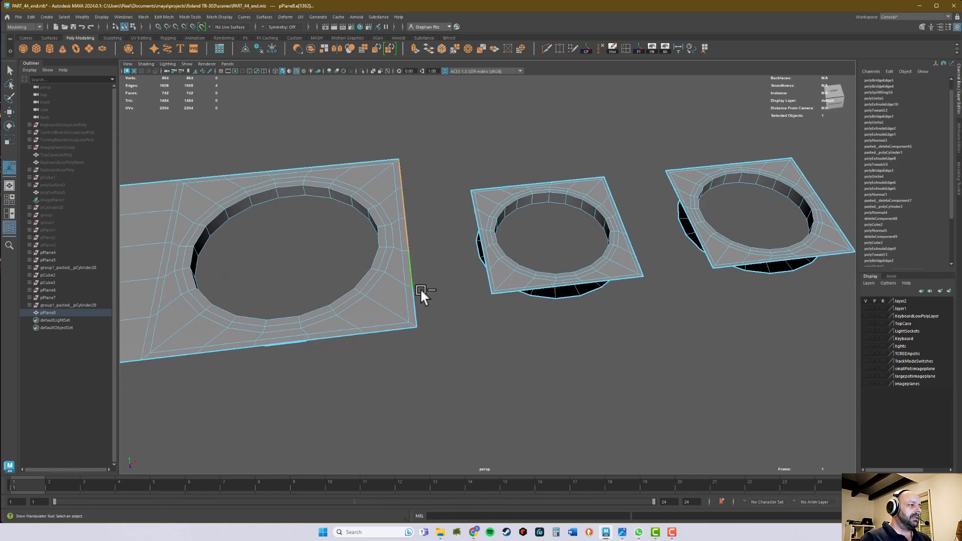
shift+right_drag(452, 290, 594, 273)
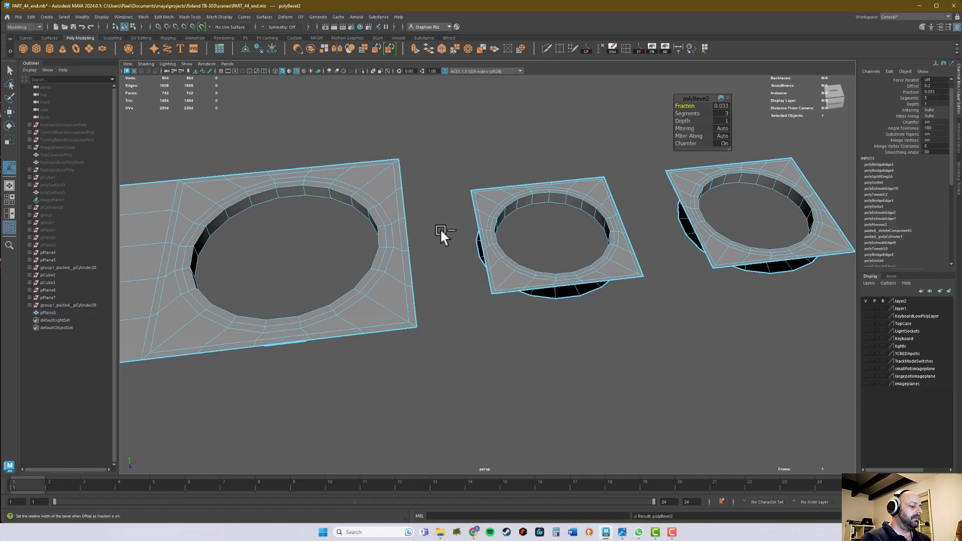
key(ctrl+z)
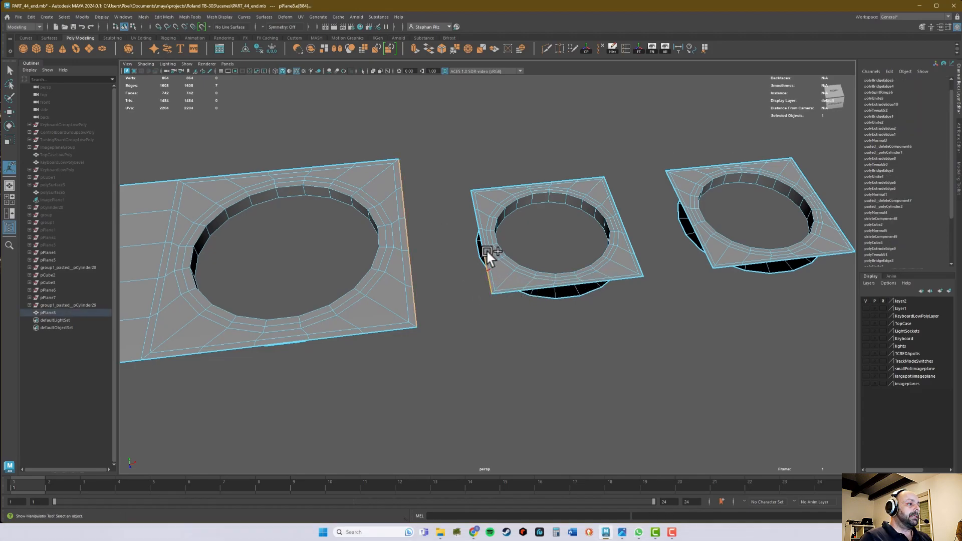
shift+click(473, 199)
alt+drag(448, 315, 448, 318)
alt+middle_drag(447, 317, 480, 303)
alt+drag(515, 288, 474, 281)
alt+middle_drag(474, 281, 520, 294)
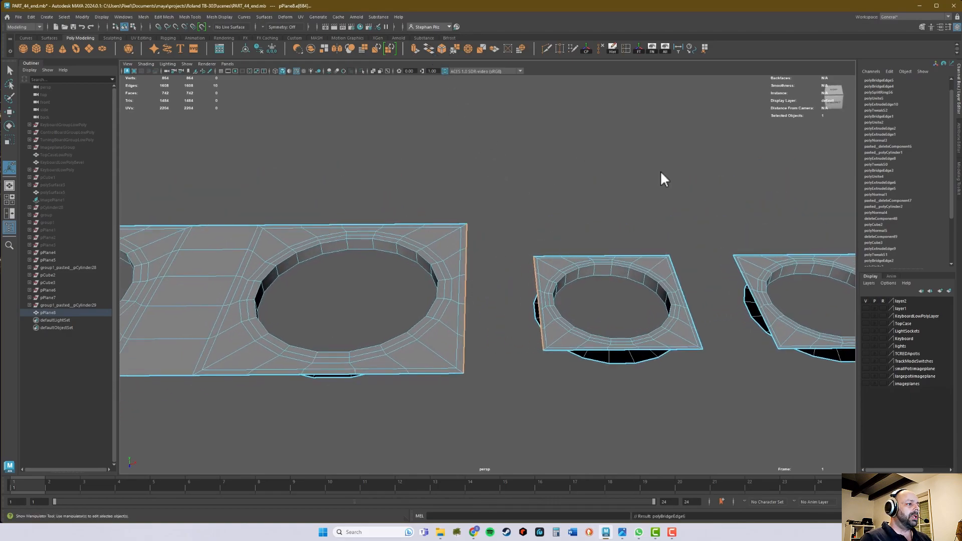
Bridge the facing border edges of the two adjacent small cutout plates.
alt+middle_drag(719, 182, 518, 190)
click(486, 272)
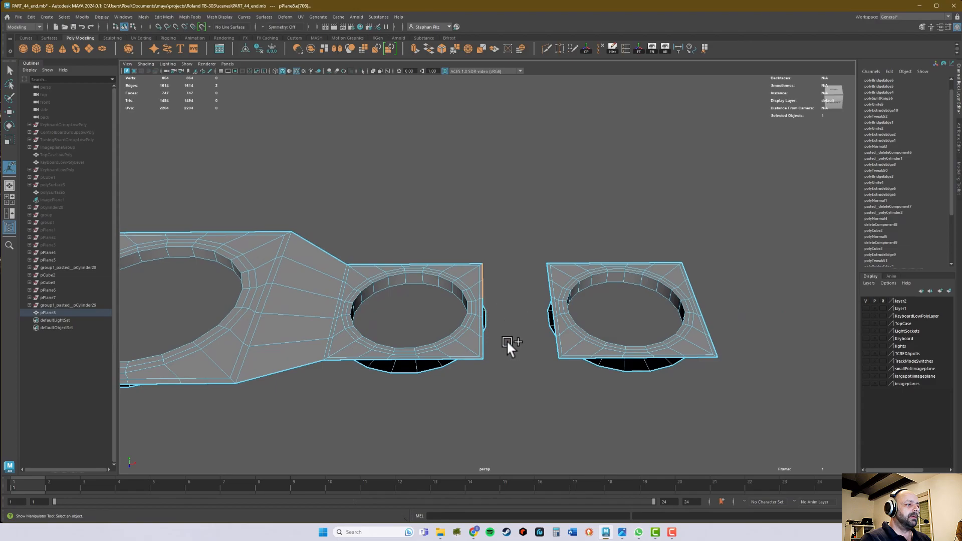
alt+right_drag(507, 341, 810, 350)
alt+middle_drag(657, 384, 539, 291)
alt+drag(474, 256, 466, 292)
alt+middle_drag(426, 270, 440, 312)
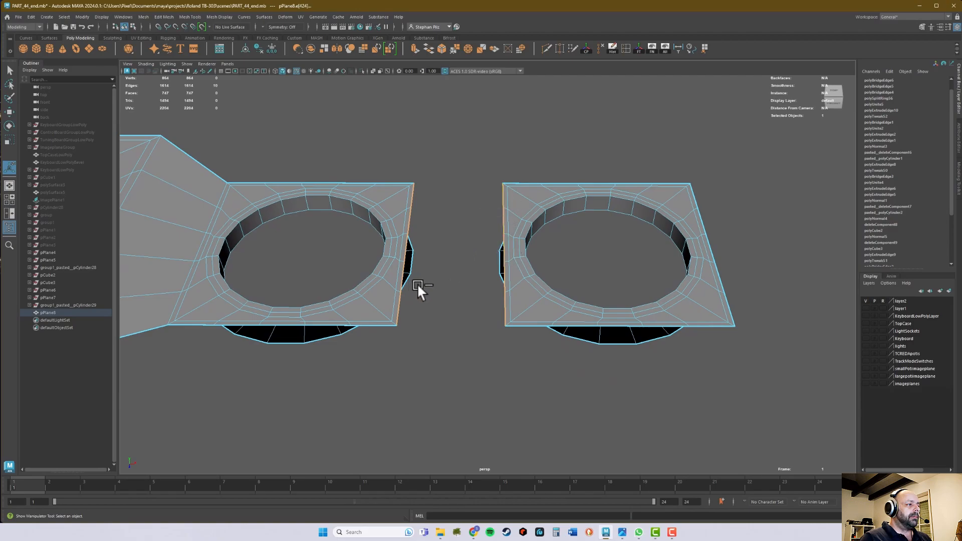
alt+right_drag(417, 283, 399, 303)
alt+drag(399, 303, 406, 294)
alt+middle_drag(472, 251, 505, 219)
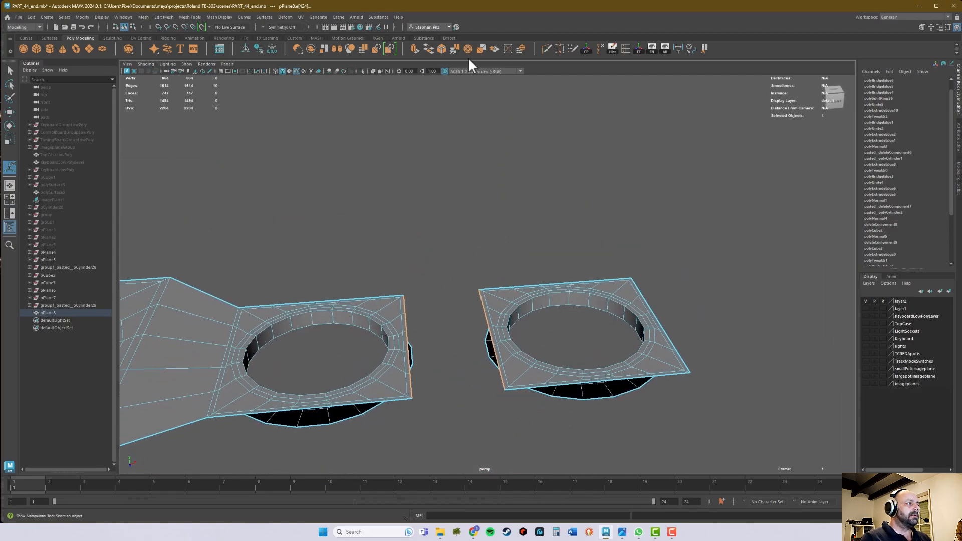
click(429, 48)
alt+right_drag(685, 290, 642, 303)
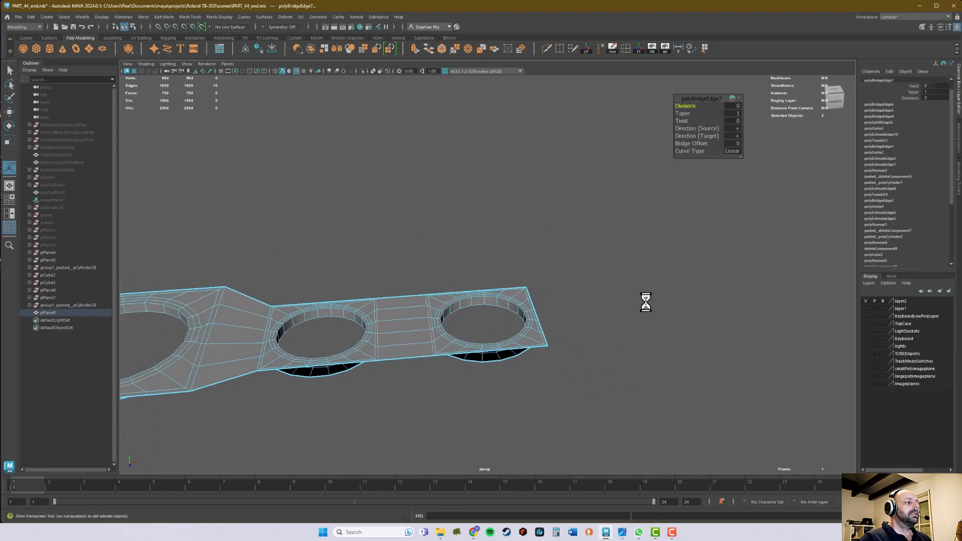
Select the outer border edges at the free end of the second small cutout plate.
alt+middle_drag(646, 302, 416, 378)
alt+right_drag(486, 362, 458, 374)
alt+drag(675, 347, 656, 364)
alt+right_drag(656, 363, 591, 356)
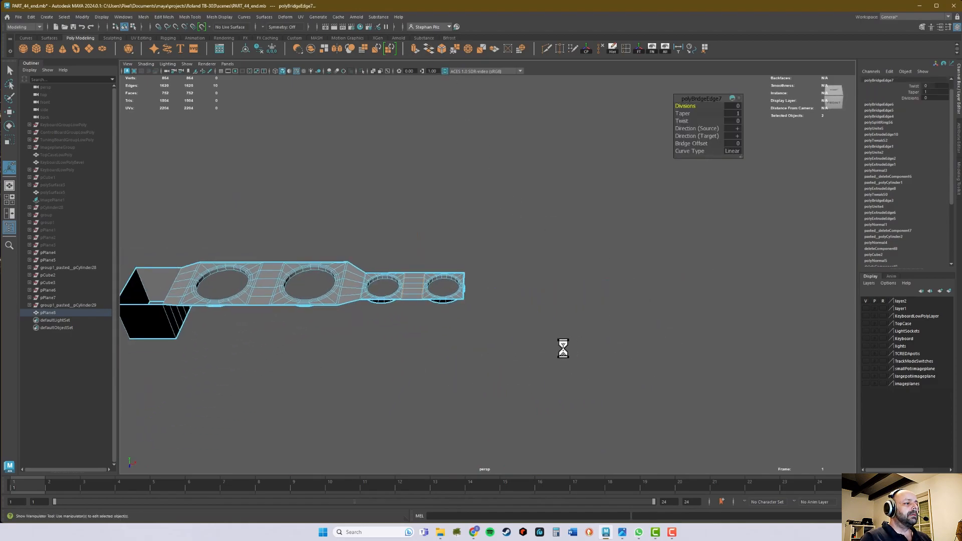
alt+middle_drag(564, 348, 382, 375)
alt+right_drag(382, 375, 315, 363)
alt+middle_drag(415, 339, 337, 374)
alt+drag(336, 373, 335, 387)
alt+right_drag(228, 378, 293, 369)
alt+middle_drag(374, 346, 698, 290)
alt+right_drag(613, 300, 880, 258)
alt+right_drag(602, 294, 677, 284)
alt+middle_drag(676, 284, 639, 282)
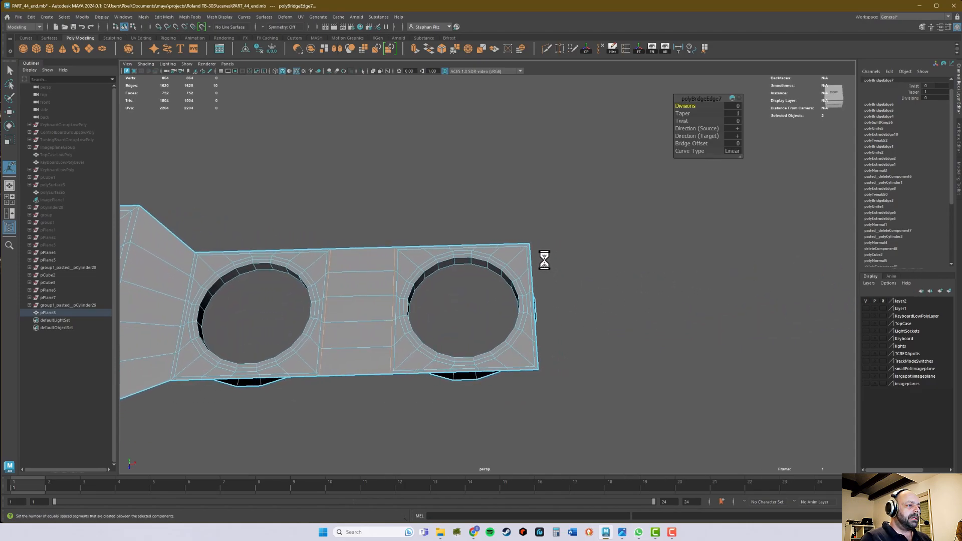
click(532, 260)
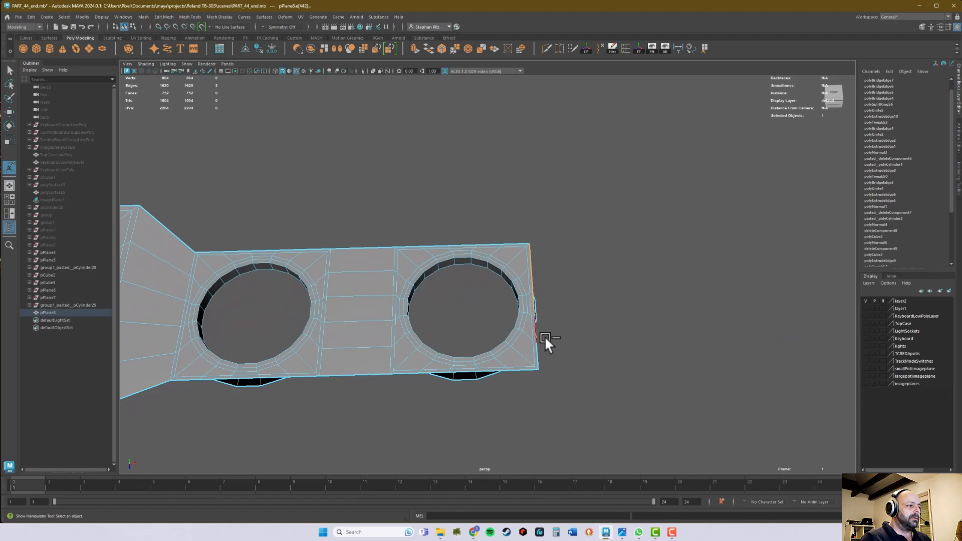
alt+middle_drag(631, 342, 447, 334)
alt+right_drag(446, 333, 251, 318)
alt+right_drag(757, 301, 413, 291)
alt+middle_drag(682, 274, 53, 283)
drag(53, 290, 55, 305)
key(f)
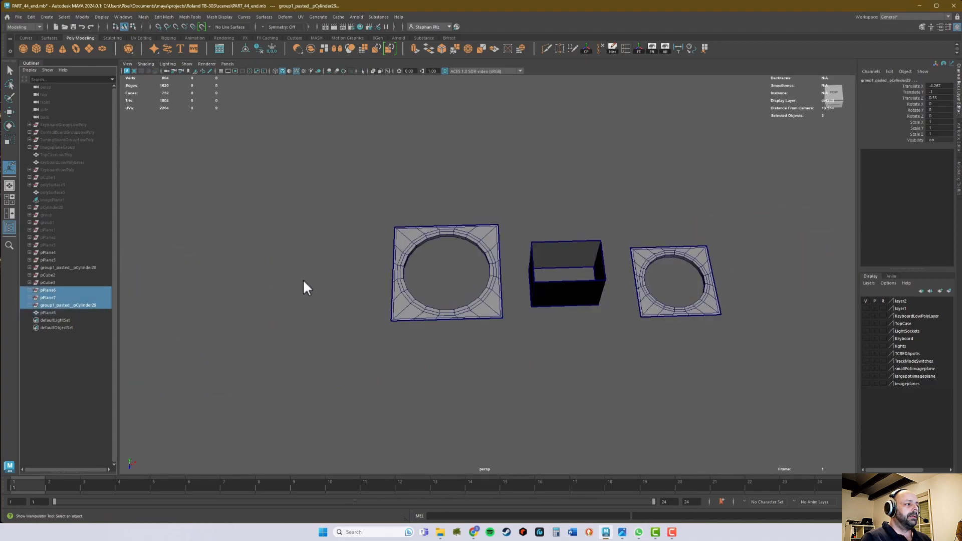
key(ctrl+z)
Bridge the small plate's outer border edges across the long gap to the facing edges of the remaining large cutout plate.
alt+middle_drag(194, 274, 436, 273)
alt+right_drag(436, 274, 113, 290)
scroll(232, 286, down, 3)
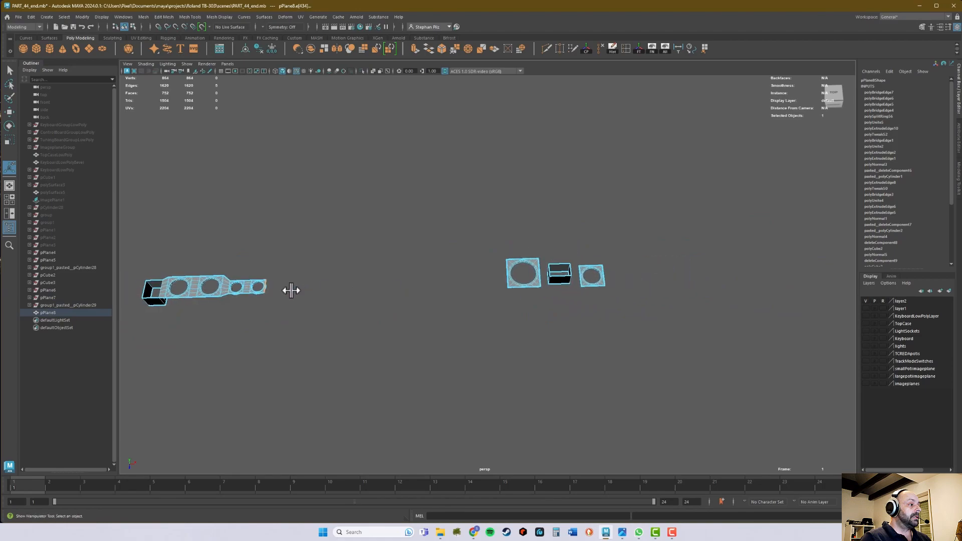
alt+middle_drag(390, 244, 329, 282)
alt+right_drag(330, 281, 731, 303)
alt+middle_drag(451, 328, 627, 215)
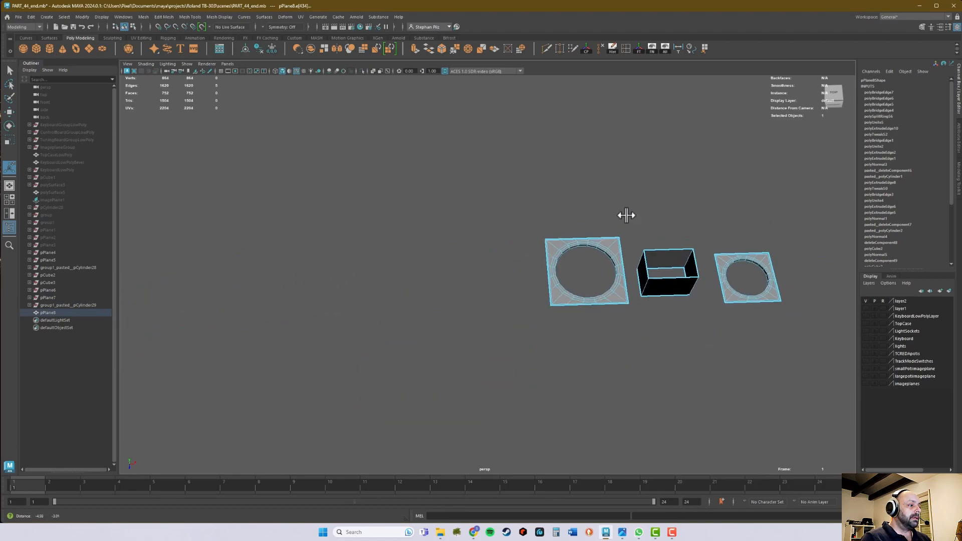
alt+right_drag(627, 215, 909, 236)
alt+middle_drag(650, 244, 578, 266)
alt+right_drag(577, 266, 737, 258)
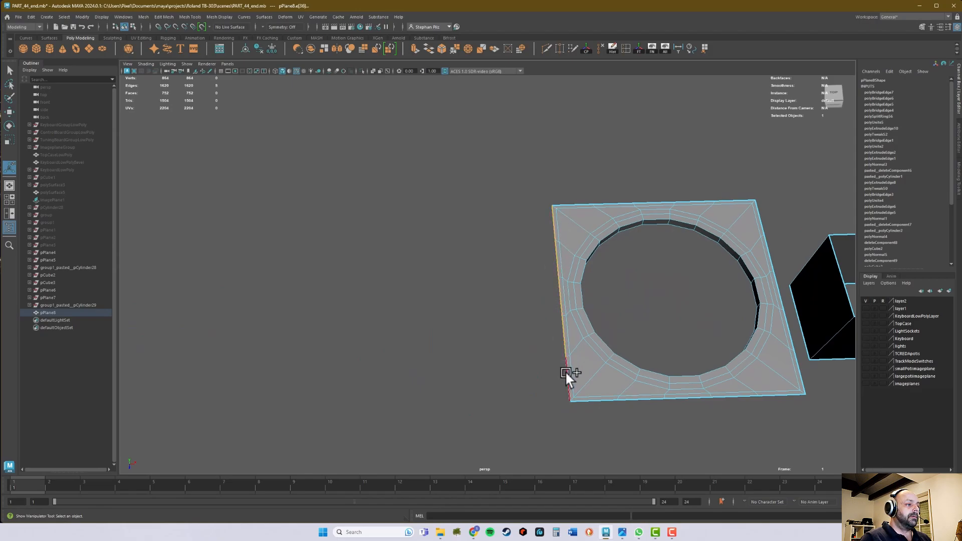
click(429, 47)
alt+right_drag(587, 189, 291, 345)
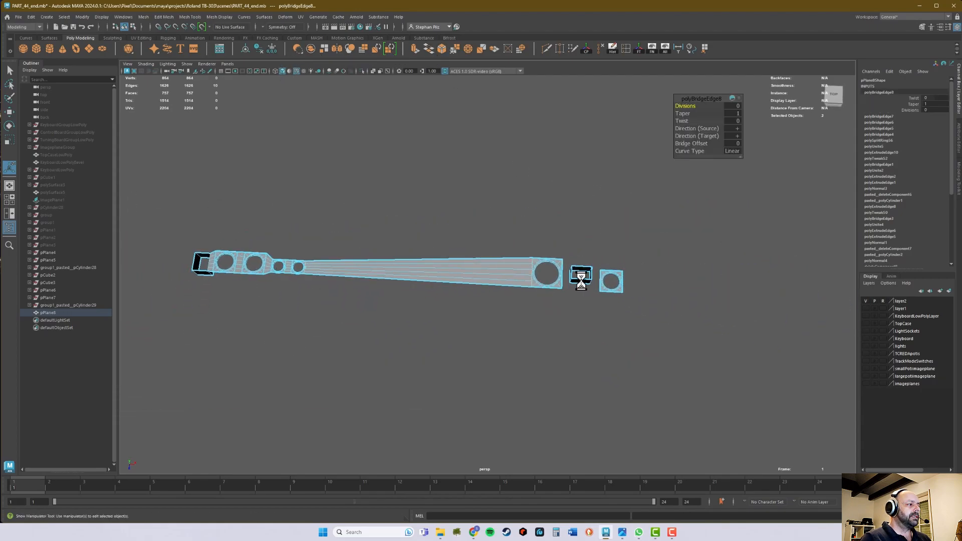
Insert edge loops in the second box's wall facing the large plate, with split type Multi and 4 divisions.
alt+middle_drag(565, 279, 301, 275)
alt+right_drag(301, 275, 375, 300)
alt+drag(375, 301, 562, 246)
click(561, 241)
alt+drag(622, 242, 494, 233)
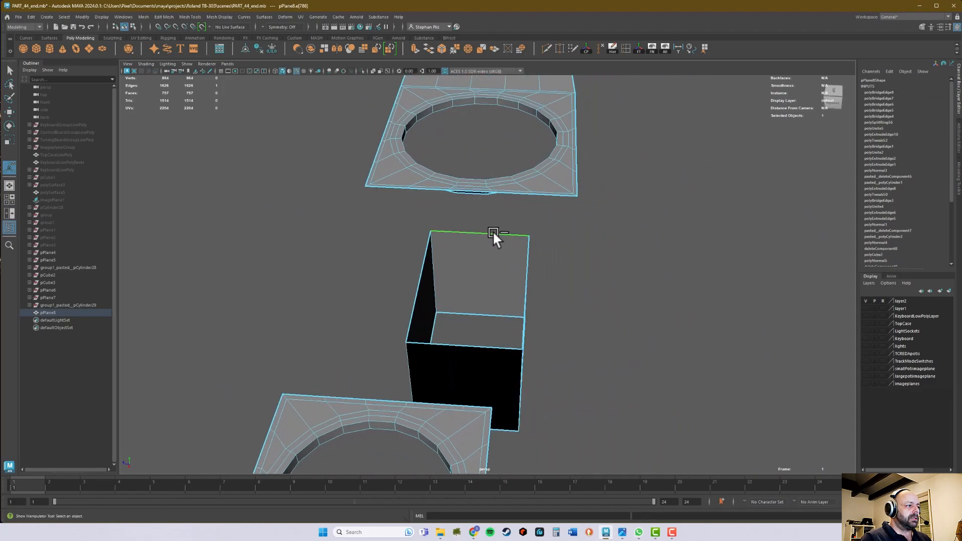
ctrl+right_drag(489, 234, 499, 253)
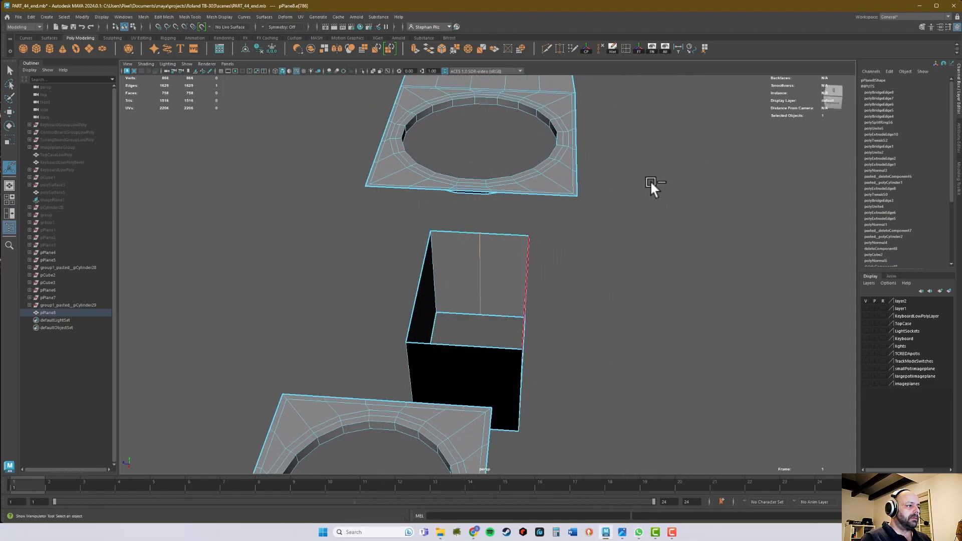
click(891, 92)
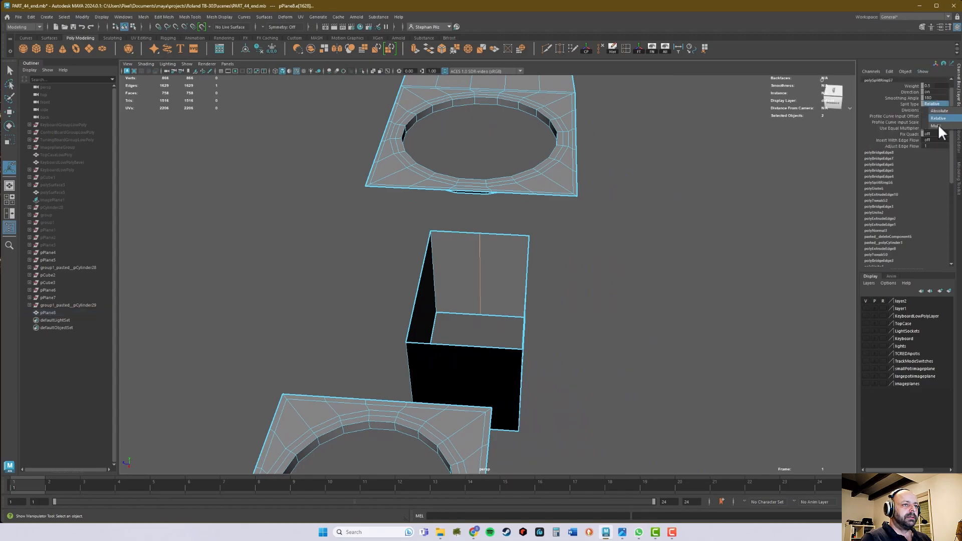
click(939, 126)
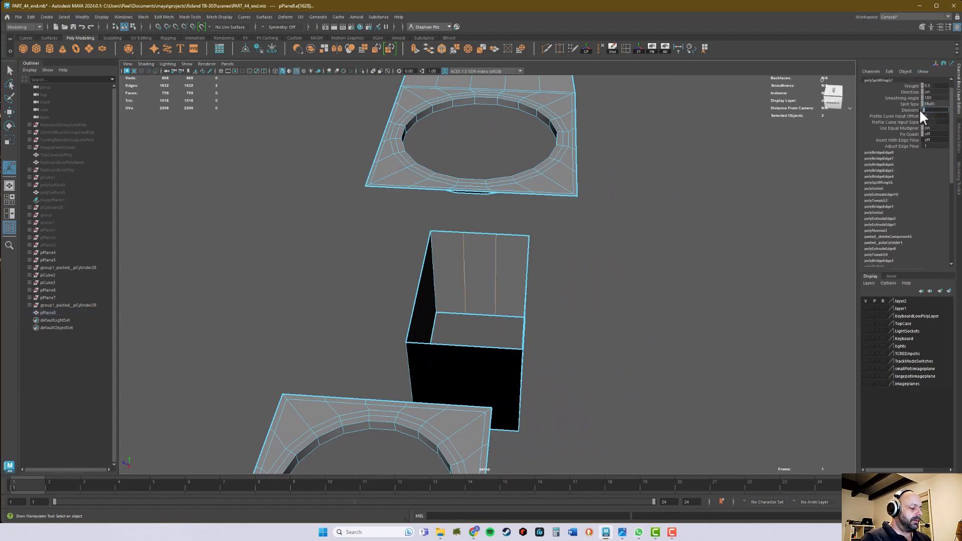
text(4)
key(Return)
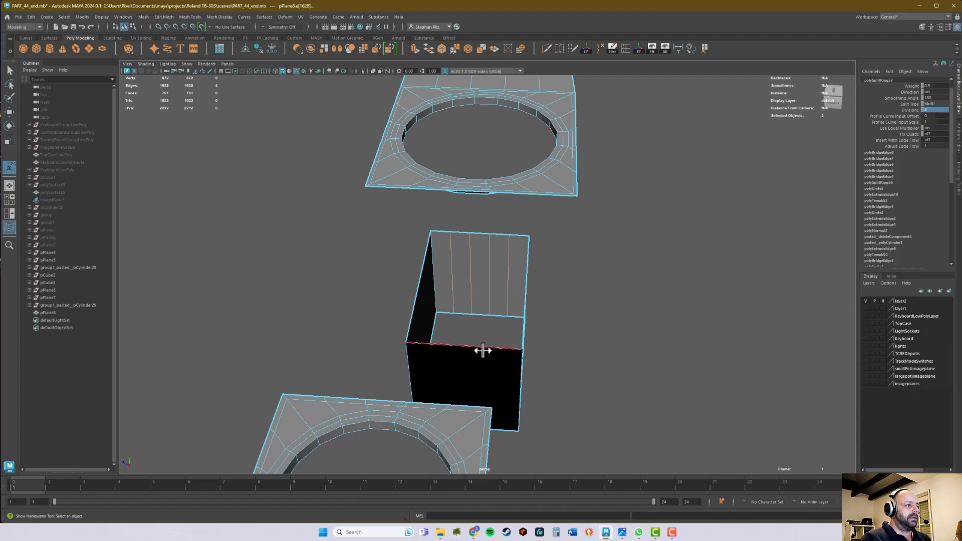
Insert matching edge loops in the box's opposite wall, with split type Multi and 4 divisions.
click(483, 351)
alt+middle_drag(588, 328, 632, 270)
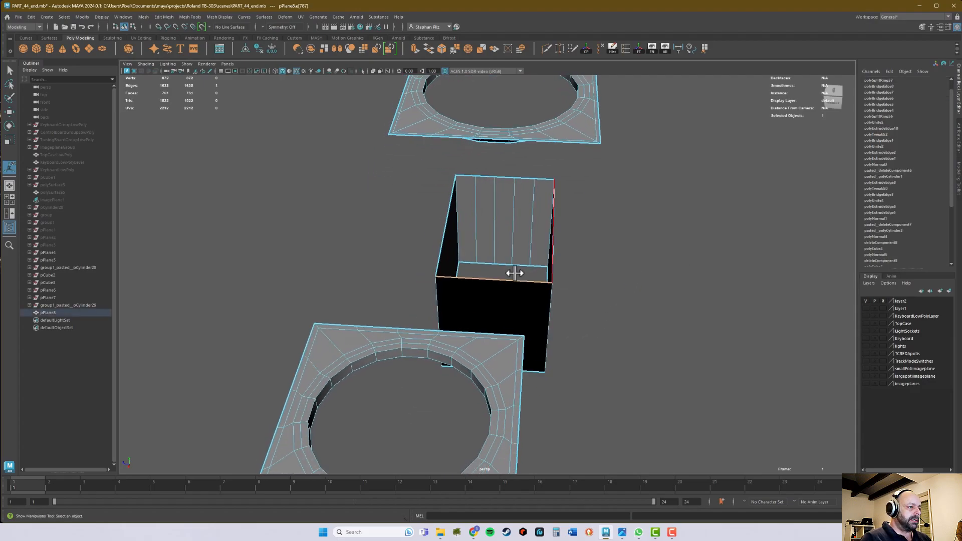
key(g)
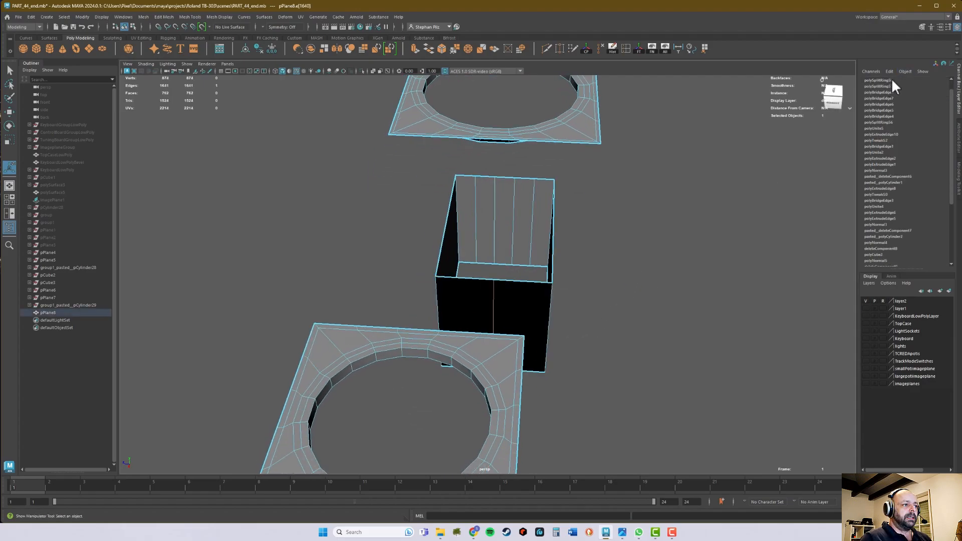
click(892, 79)
click(935, 104)
click(939, 126)
key(Return)
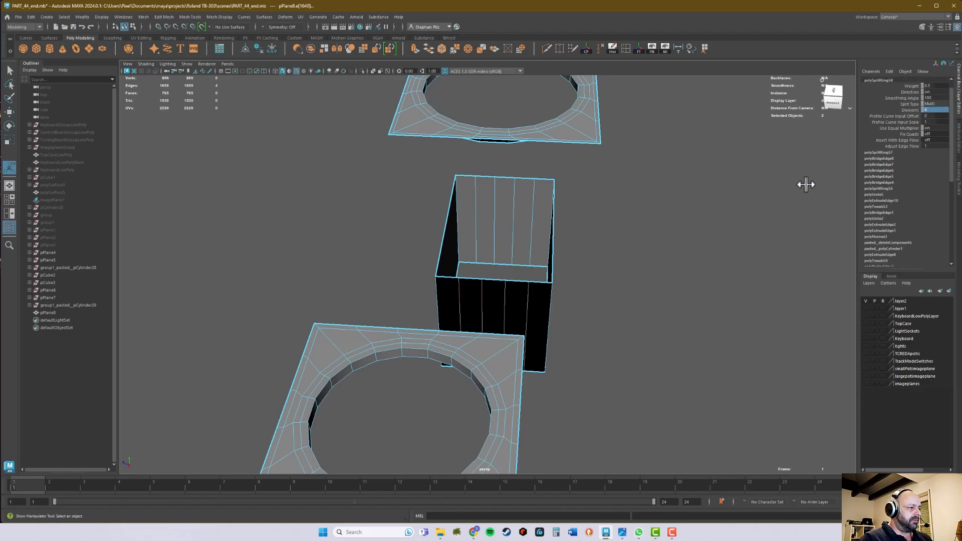
Bridge the large plate's border edges to the facing subdivided upper edge of the second box.
alt+drag(653, 280, 440, 247)
key(q)
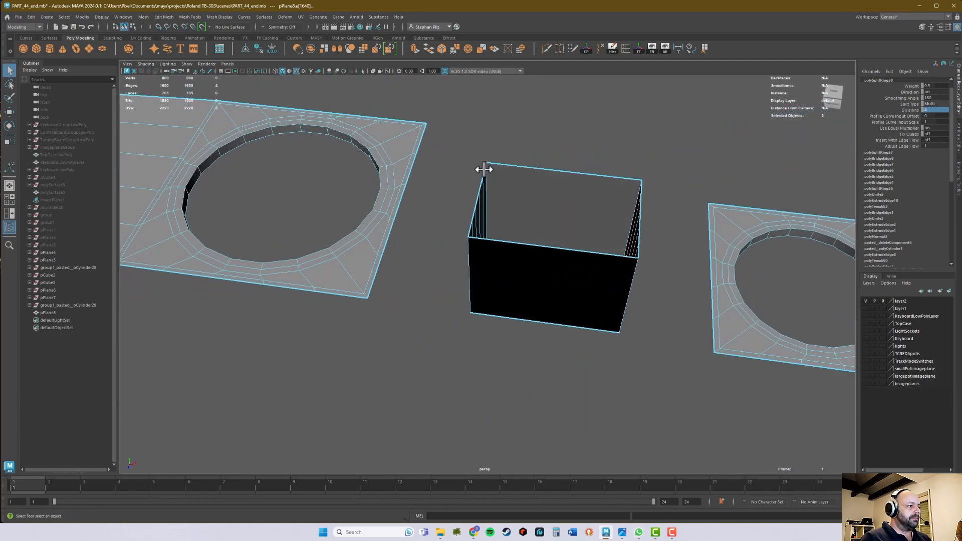
click(422, 138)
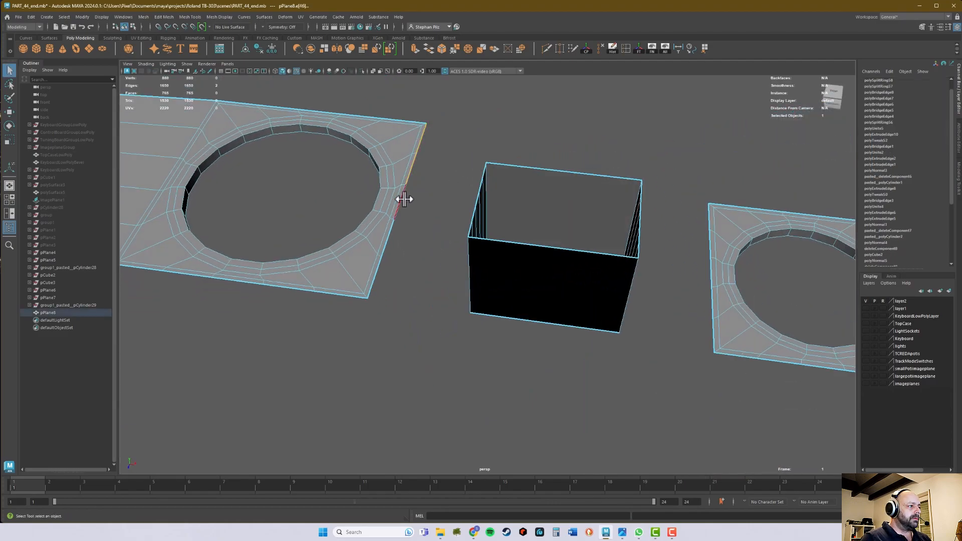
shift+double_click(380, 262)
alt+drag(461, 237, 400, 253)
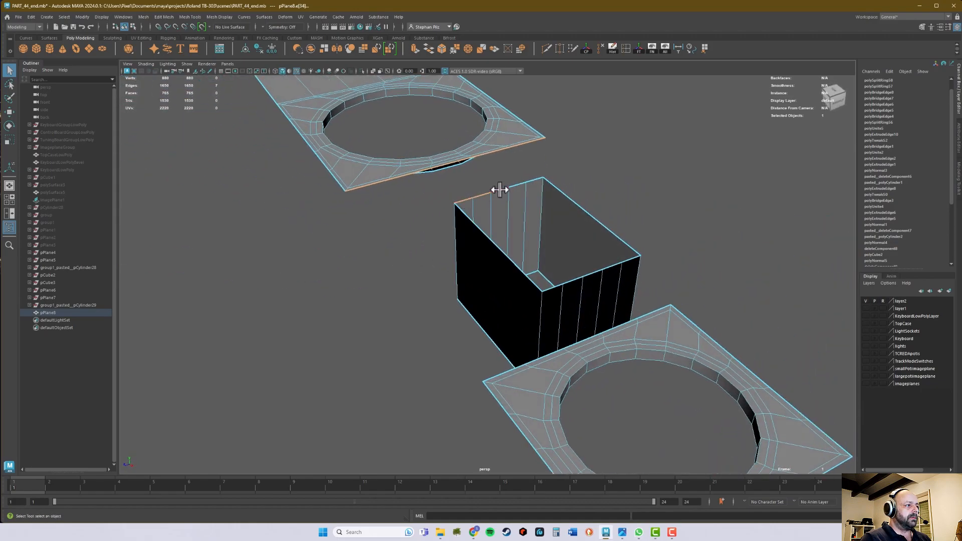
alt+drag(543, 157, 537, 94)
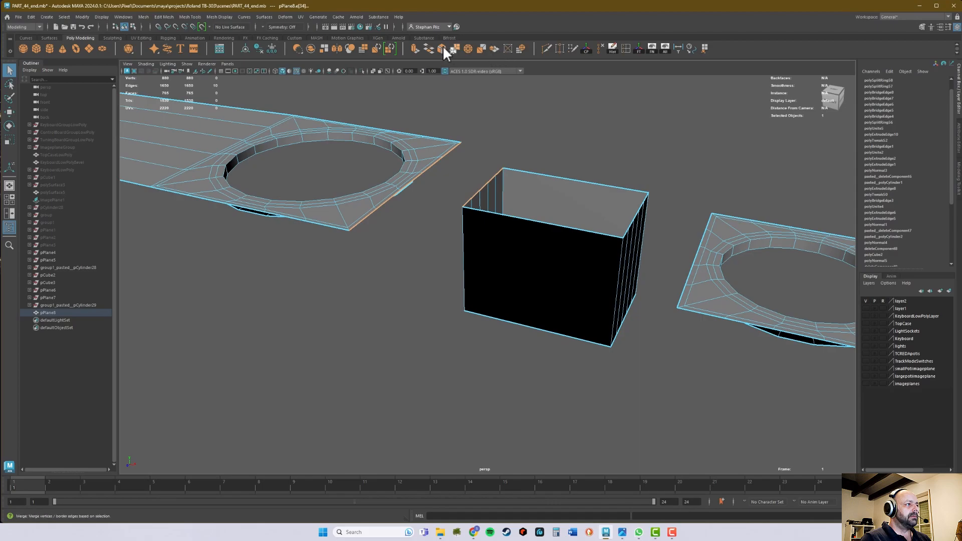
click(428, 48)
alt+drag(526, 135, 352, 170)
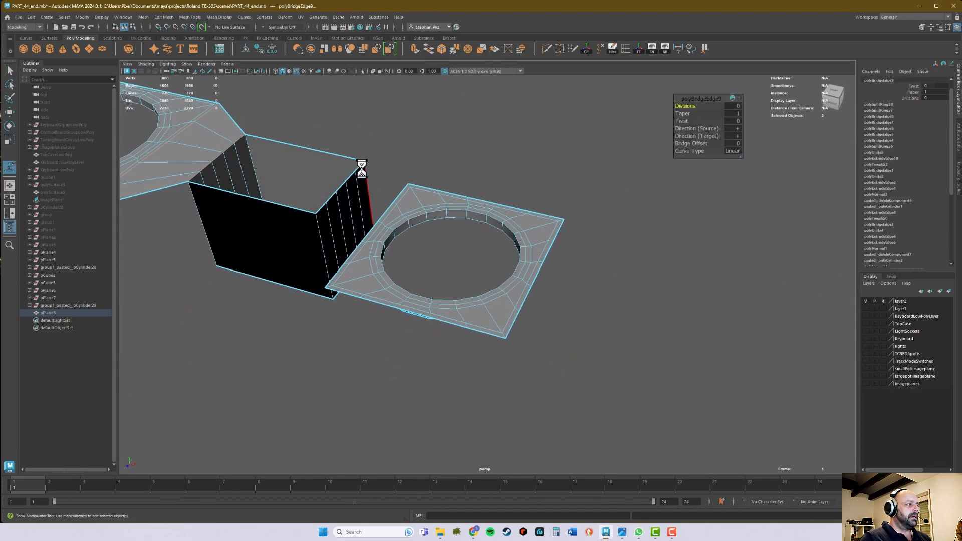
Bridge the box's other subdivided upper edge to the facing border edges of the last small cutout plate.
click(361, 166)
shift+click(351, 176)
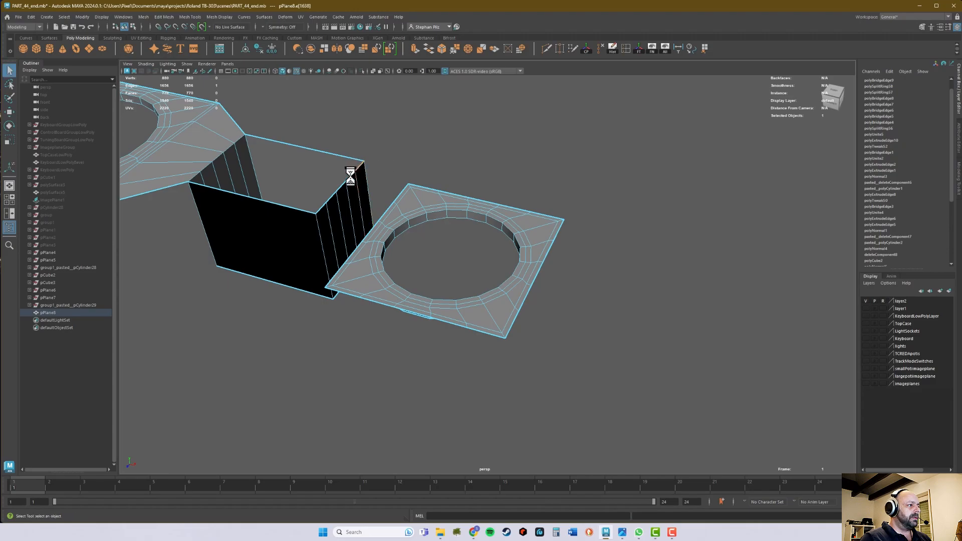
shift+click(339, 189)
shift+click(329, 201)
shift+click(320, 210)
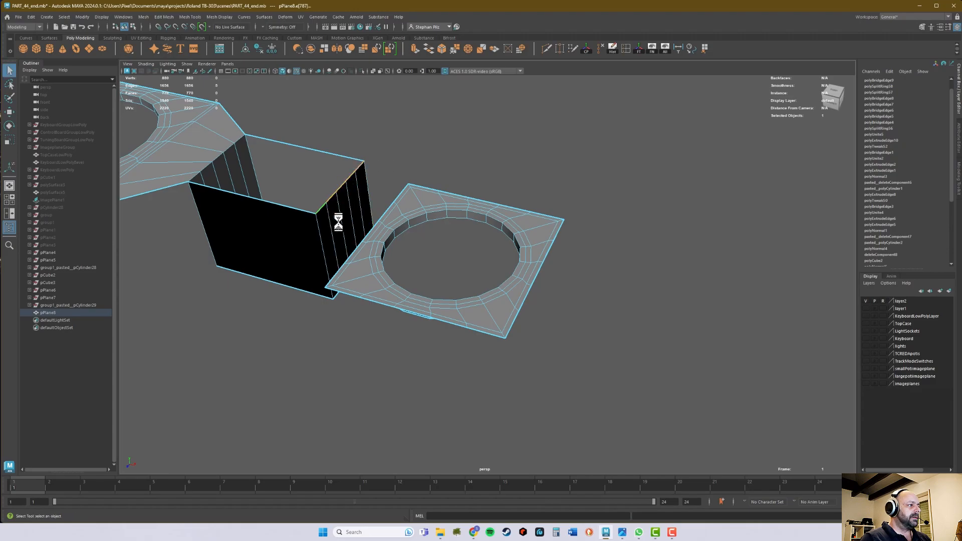
shift+click(337, 273)
shift+click(368, 235)
shift+click(387, 214)
shift+click(404, 199)
alt+drag(389, 165, 434, 92)
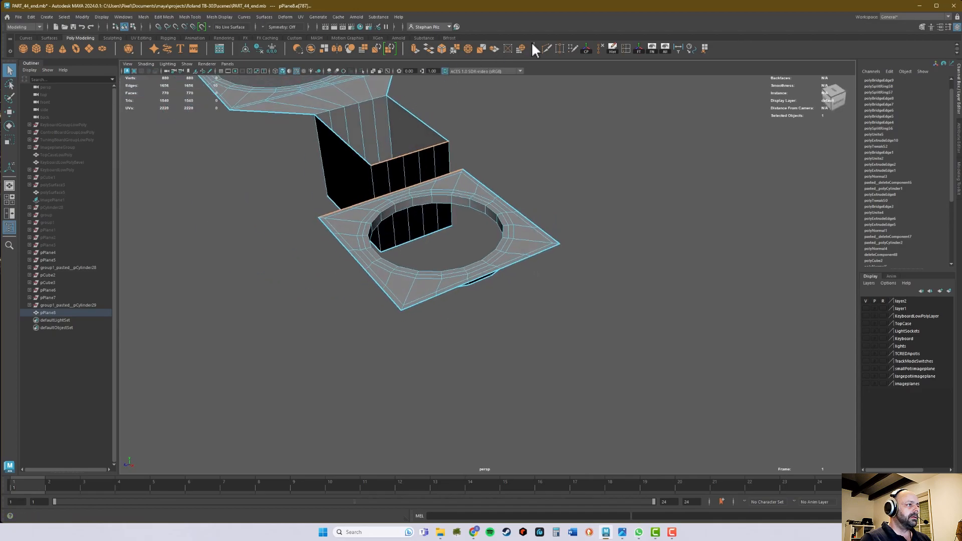
click(429, 49)
alt+drag(608, 185, 286, 312)
Move the bottom vertices of both boxes vertically to the height of the cutout rims' lower edge.
right_drag(284, 293, 254, 288)
alt+drag(254, 288, 316, 321)
alt+drag(442, 330, 466, 304)
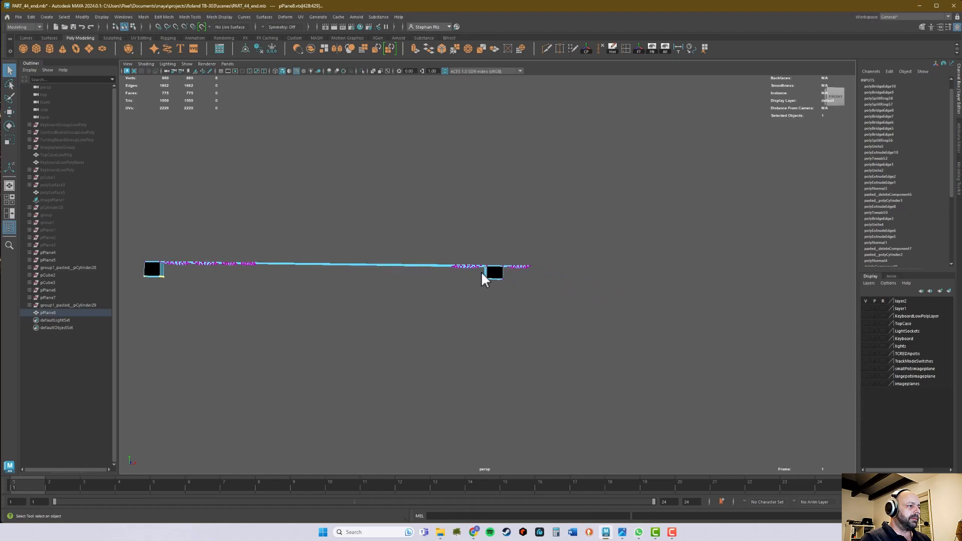
shift+drag(529, 301, 443, 331)
key(w)
alt+right_drag(443, 332, 561, 366)
alt+right_drag(509, 312, 565, 315)
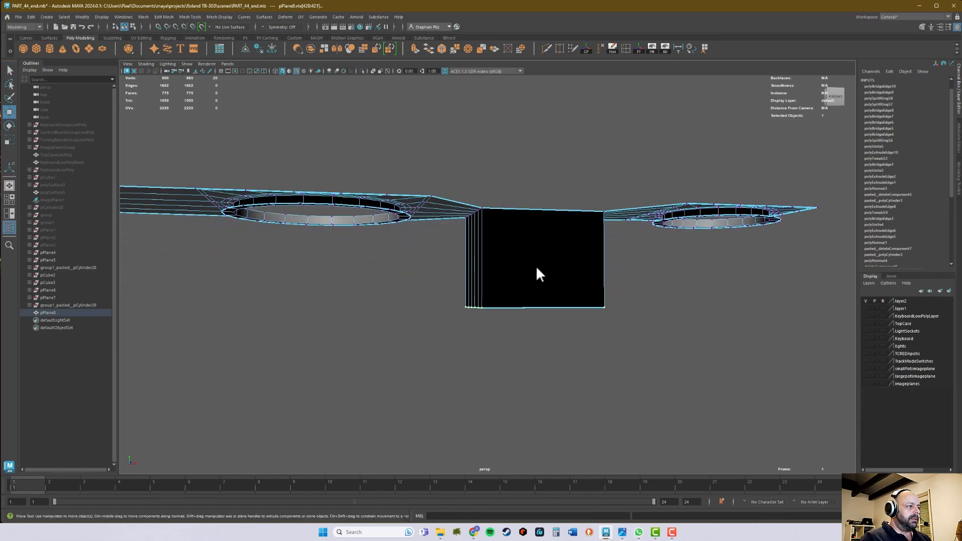
alt+drag(413, 243, 356, 210)
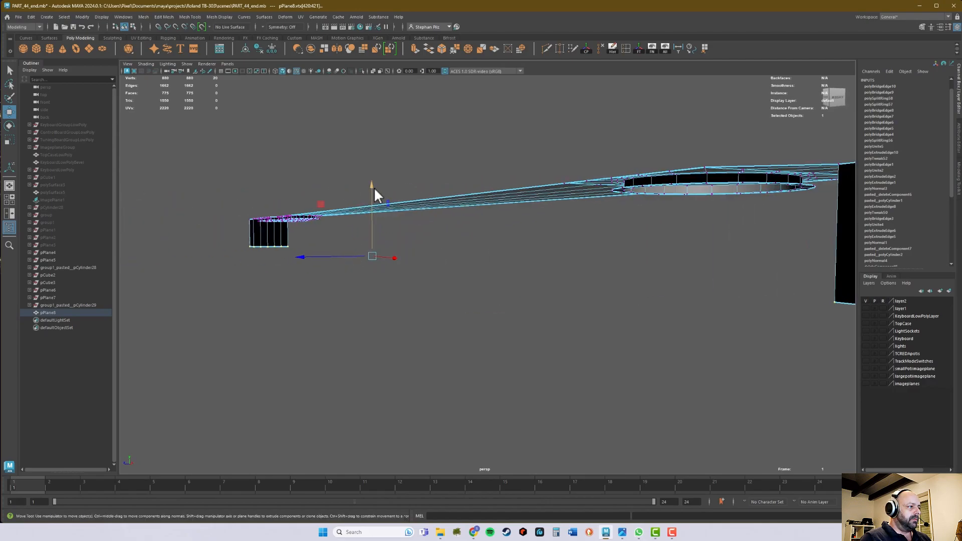
alt+drag(645, 232, 648, 177)
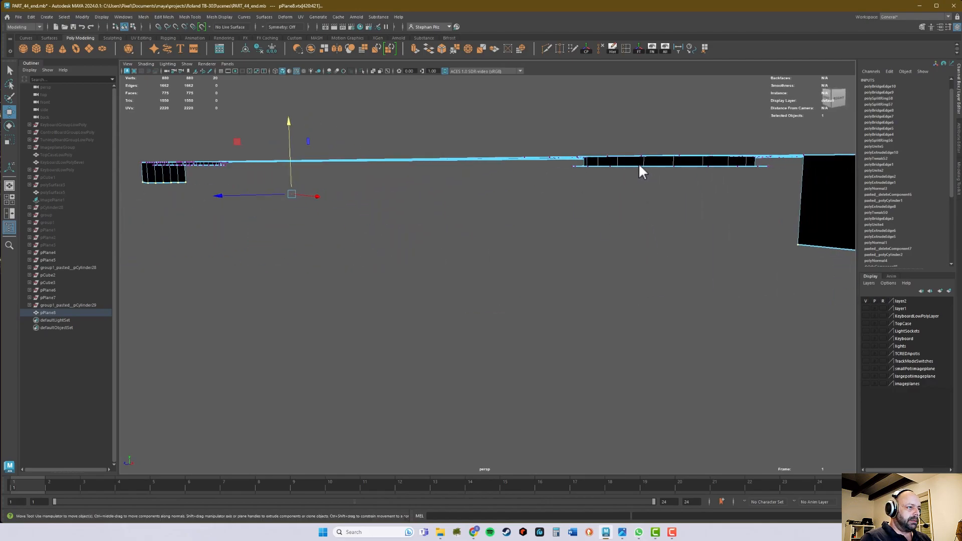
middle_drag(642, 165, 642, 190)
alt+drag(660, 239, 389, 283)
alt+middle_drag(411, 288, 618, 366)
alt+right_drag(619, 367, 279, 340)
alt+middle_drag(234, 331, 387, 340)
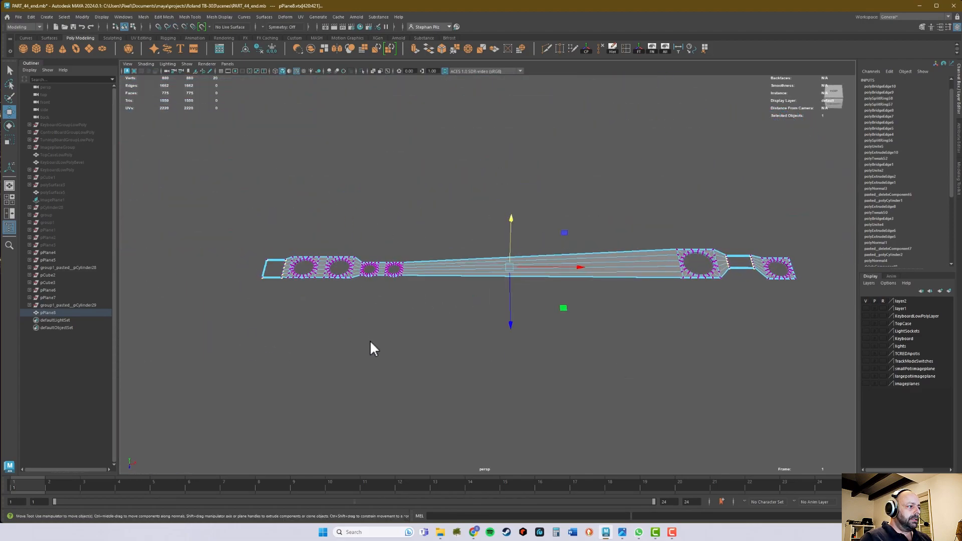
alt+drag(362, 336, 382, 340)
alt+middle_drag(382, 347, 316, 347)
Return to object mode, delete the bridged panel mesh's history and unhide all hidden objects.
right_drag(584, 241, 603, 235)
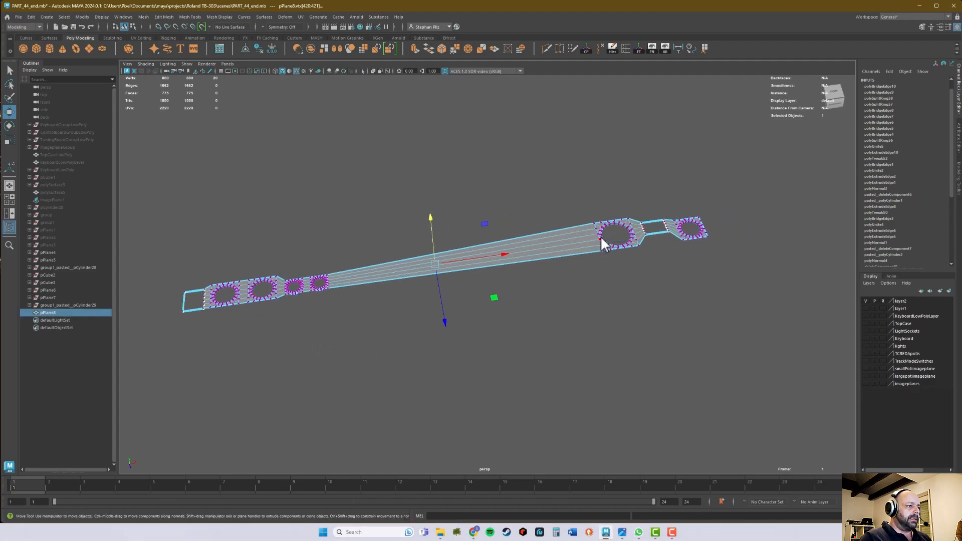
click(613, 48)
alt+drag(558, 183, 591, 153)
click(666, 50)
alt+drag(428, 277, 333, 274)
scroll(331, 275, up, 3)
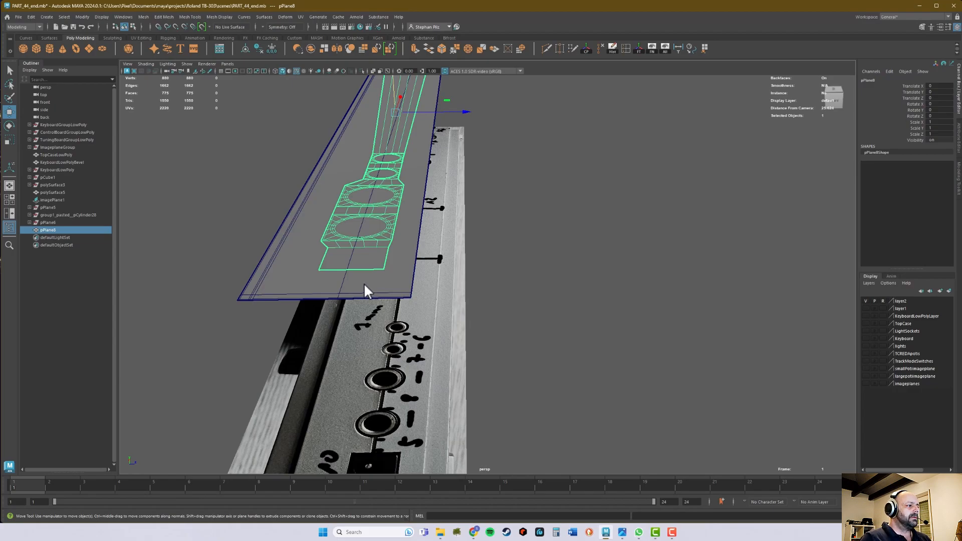
Hide the display layer holding the back panel reference photo.
alt+drag(364, 284, 641, 301)
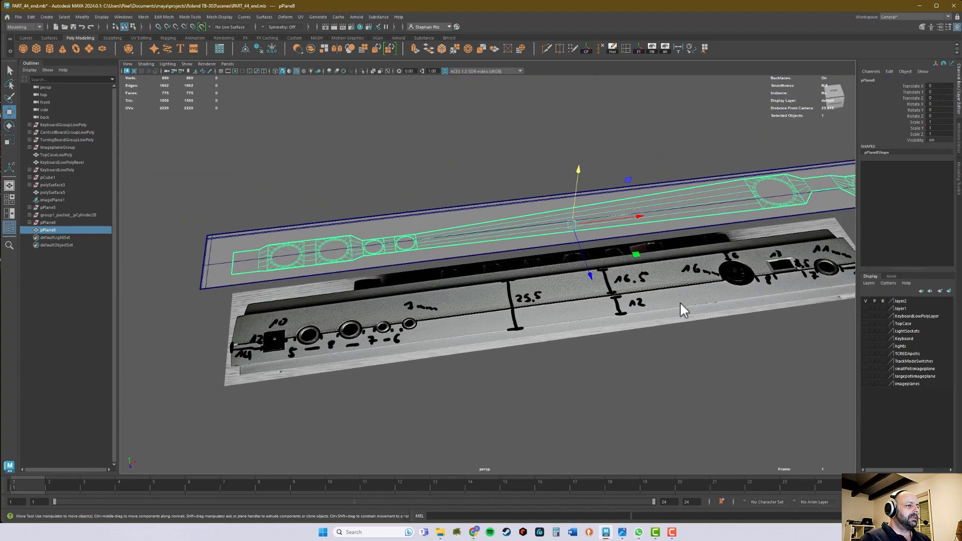
click(868, 300)
alt+right_drag(792, 292, 429, 347)
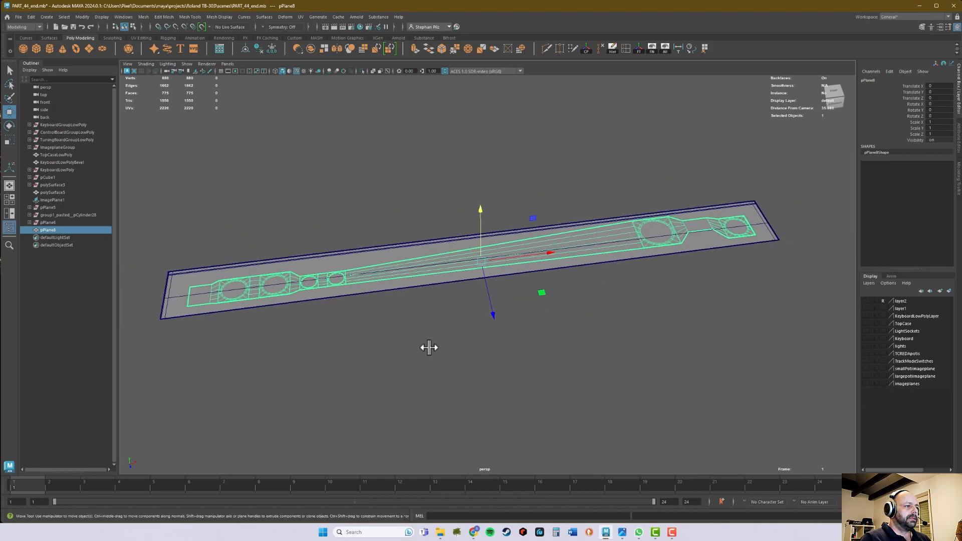
alt+middle_drag(322, 282, 351, 200)
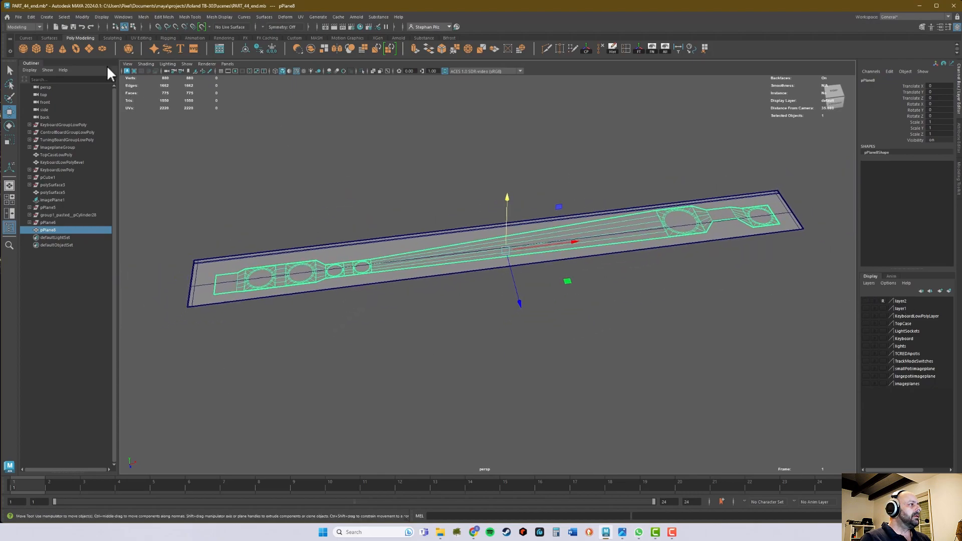
Create a polygon cube and set its depth to 0.1.
click(36, 48)
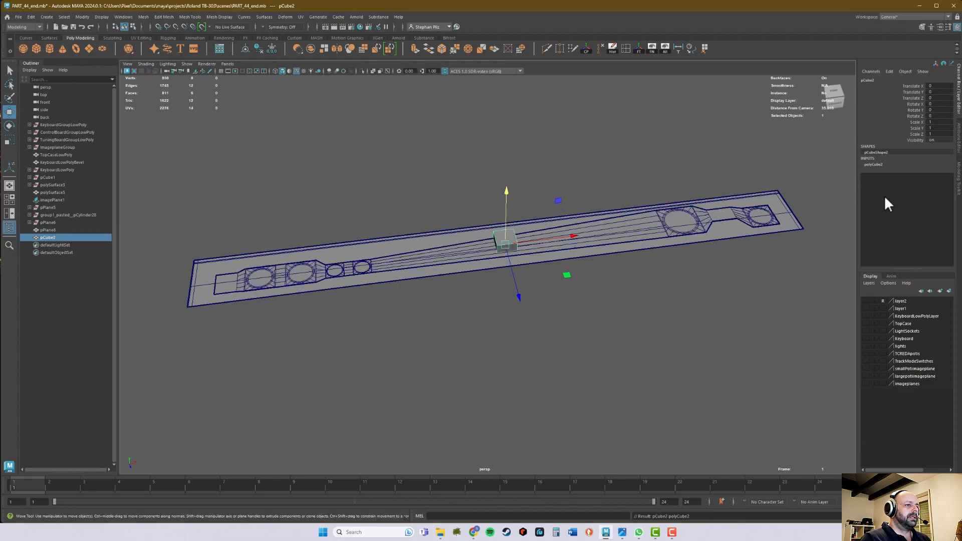
click(883, 164)
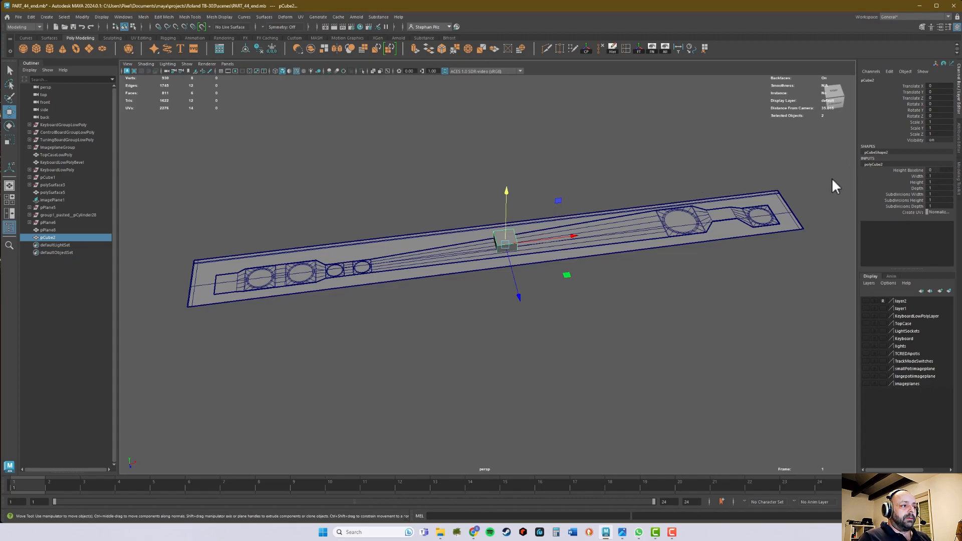
double_click(937, 188)
text(0.1)
key(Return)
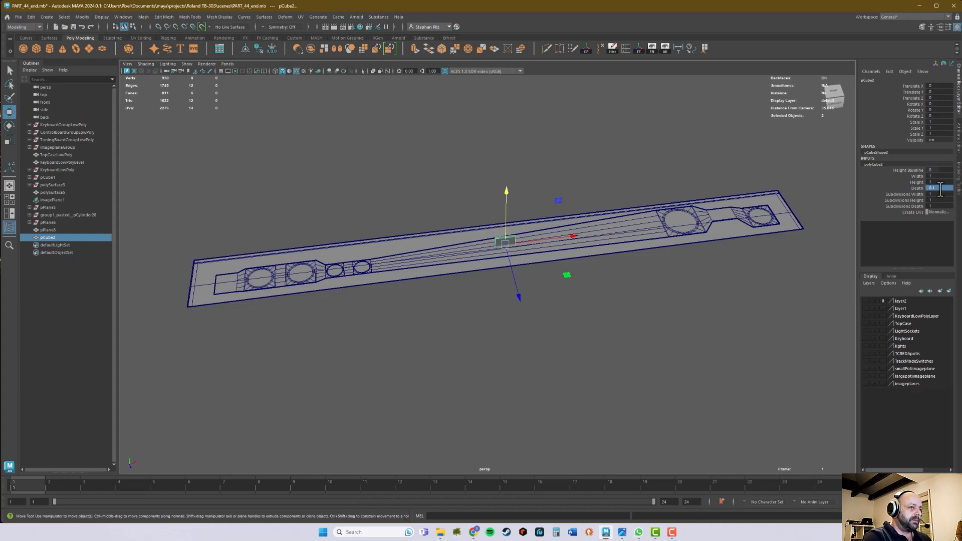
Stretch the cube to about 30.88 in X scale and snap it in Z onto the panel's lengthwise centre line, at 0.224.
key(r)
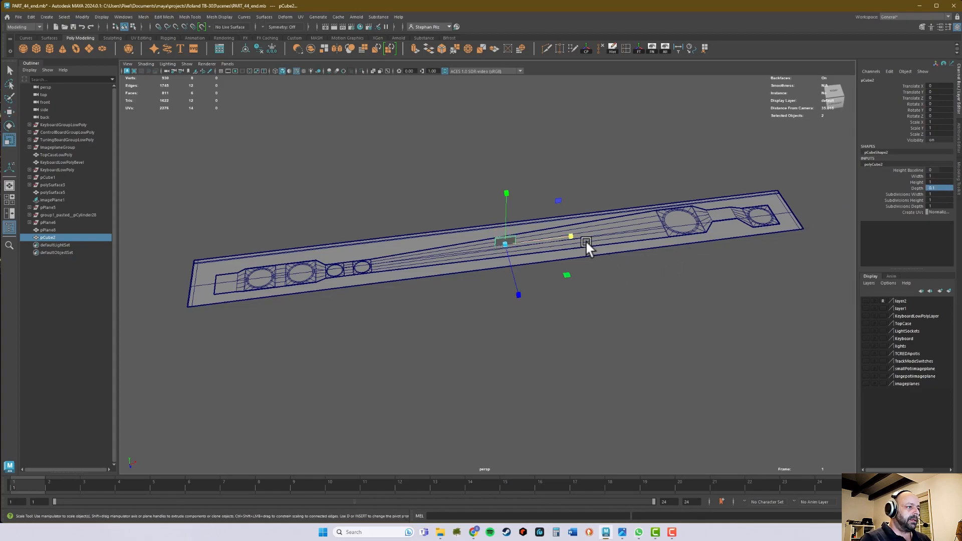
drag(570, 236, 648, 227)
key(e)
key(w)
drag(521, 294, 517, 277)
alt+middle_drag(742, 257, 332, 333)
alt+right_drag(333, 333, 368, 328)
alt+middle_drag(368, 328, 621, 305)
alt+drag(621, 305, 371, 208)
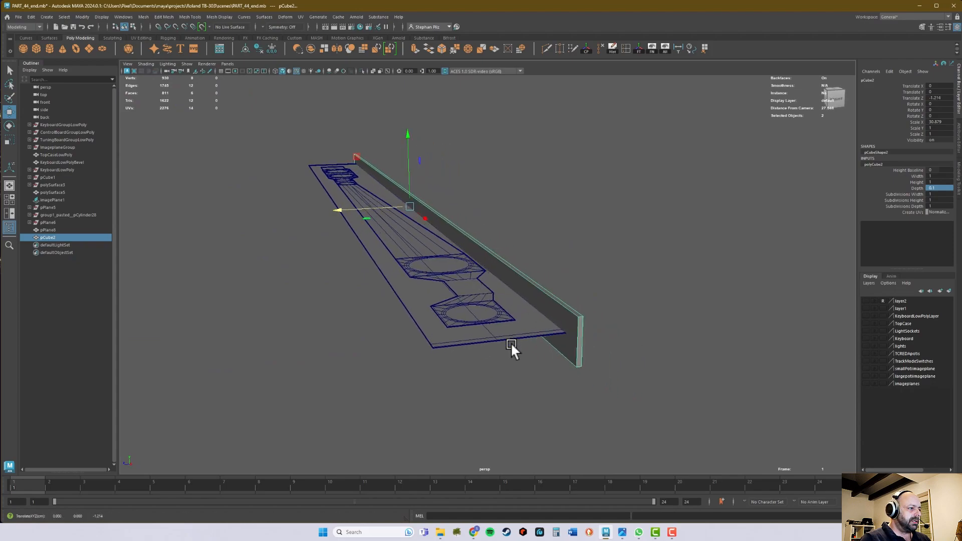
middle_drag(495, 338, 504, 338)
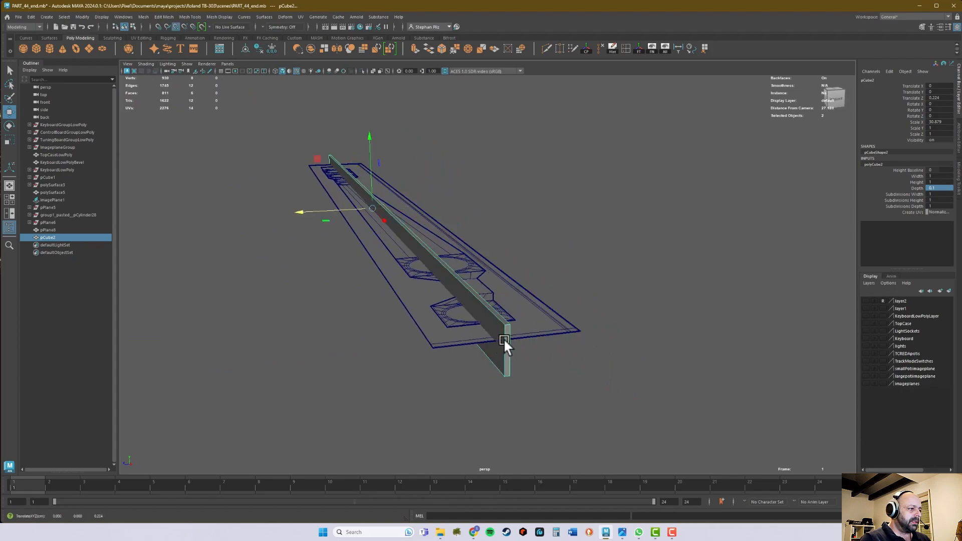
alt+drag(500, 343, 745, 323)
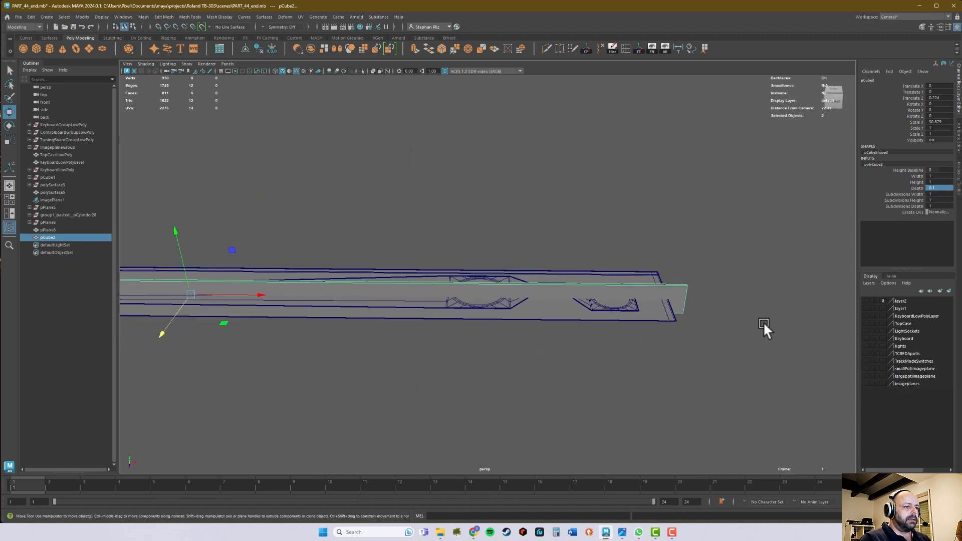
Put the stretched cube on a new display layer, hide that layer and clear the selection.
click(950, 290)
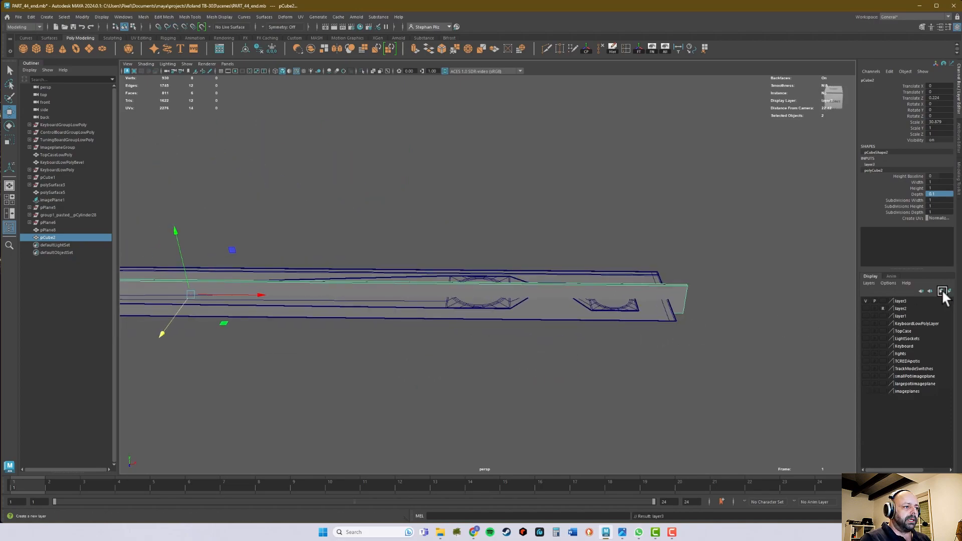
click(864, 301)
click(666, 359)
Delete the lengthwise centre edge loop of the long outer panel.
alt+drag(672, 324, 570, 315)
right_drag(568, 309, 295, 326)
double_click(560, 308)
alt+drag(297, 333, 592, 369)
scroll(524, 365, up, 5)
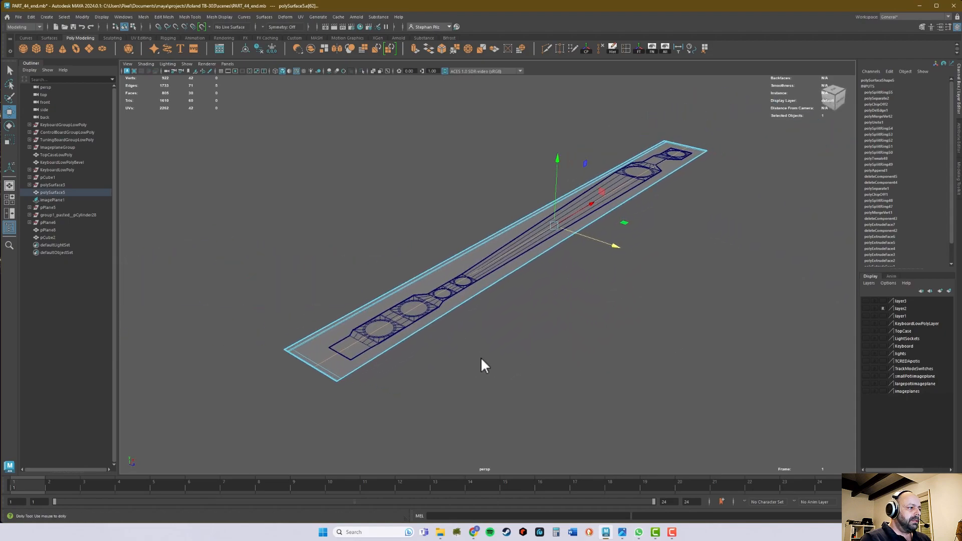
alt+middle_drag(477, 353, 498, 342)
alt+right_drag(498, 341, 629, 334)
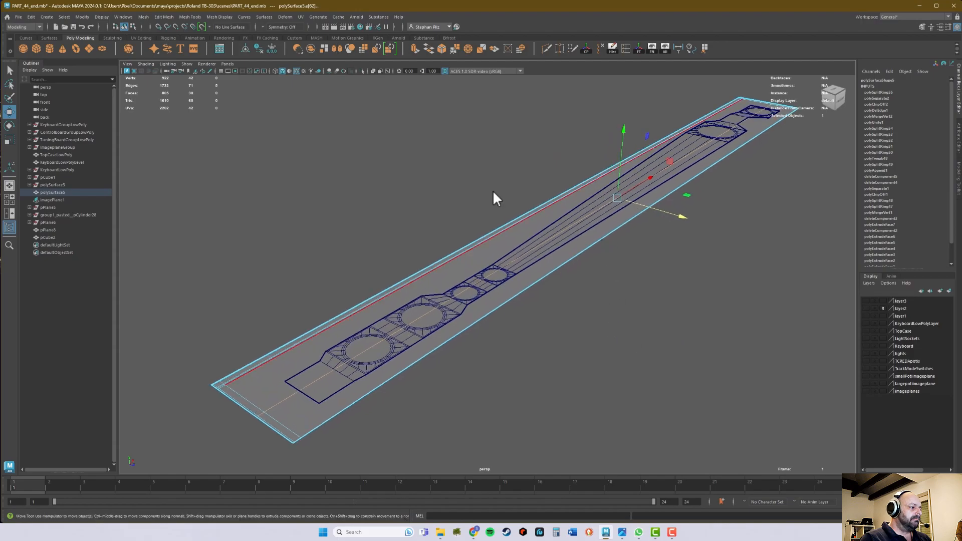
click(598, 46)
Insert three crosswise edge loops in the outer panel, at the rectangular end section's two ends and the first large cutout plate's near side.
alt+drag(634, 151, 649, 264)
alt+right_drag(648, 263, 504, 315)
alt+middle_drag(505, 314, 434, 321)
alt+drag(434, 321, 405, 311)
alt+middle_drag(406, 313, 550, 305)
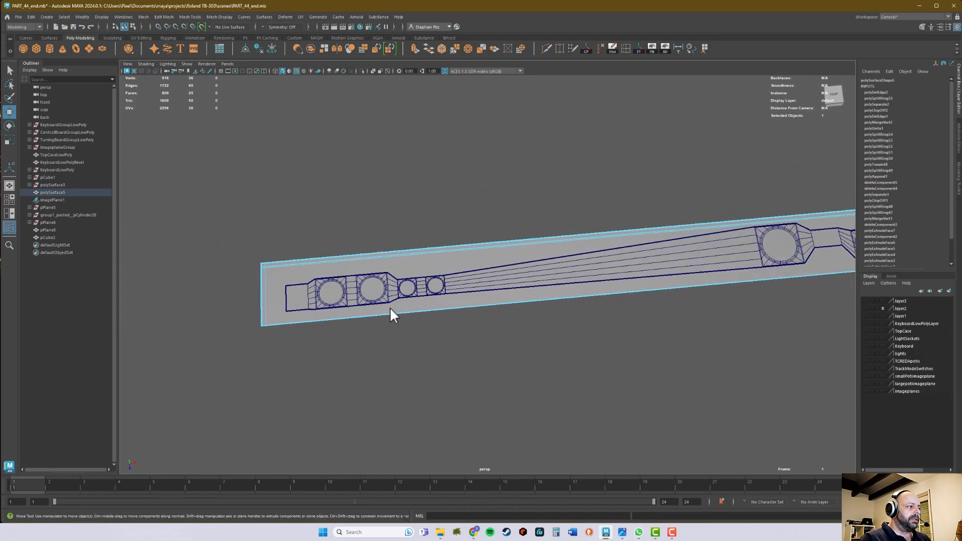
alt+middle_drag(389, 308, 449, 297)
alt+drag(360, 299, 331, 320)
alt+right_drag(332, 321, 353, 332)
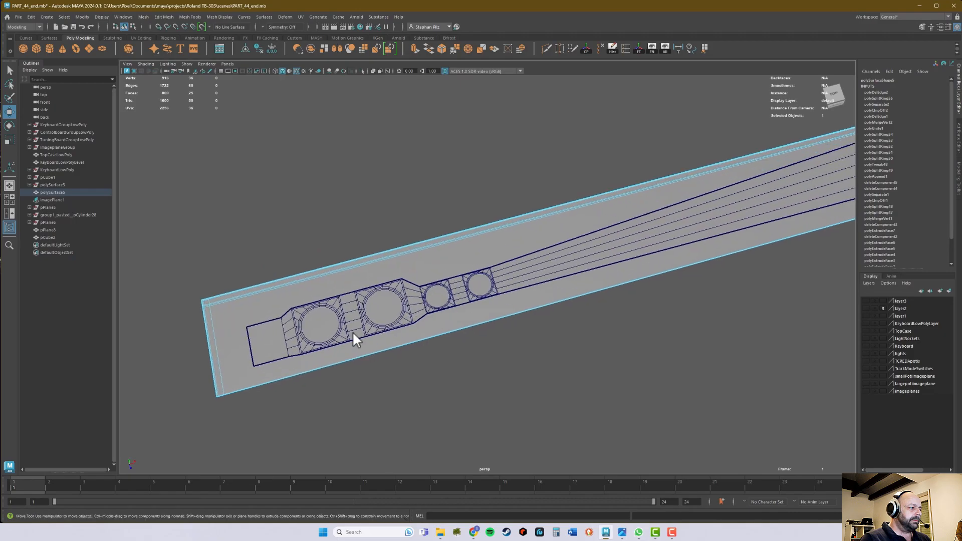
alt+middle_drag(353, 332, 447, 279)
alt+right_drag(446, 279, 501, 317)
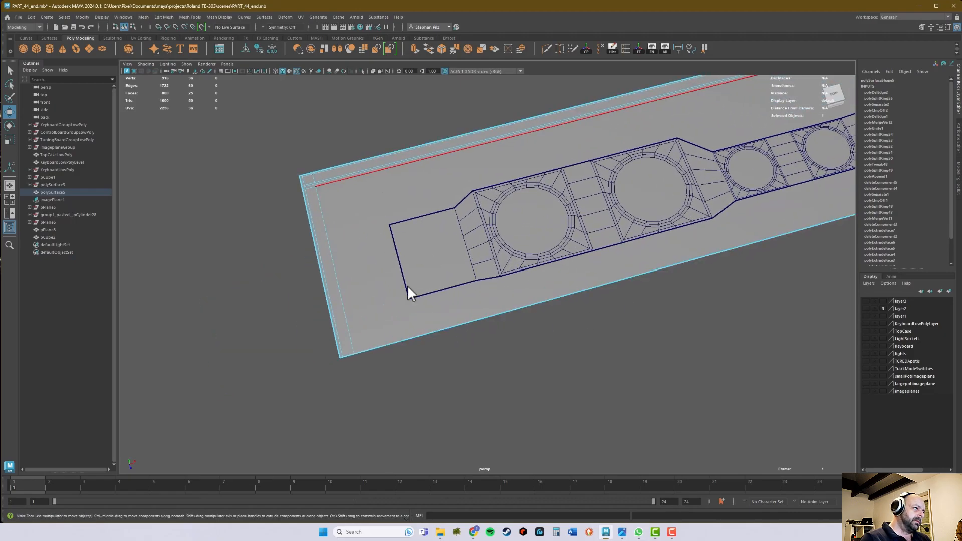
shift+click(437, 277)
click(626, 48)
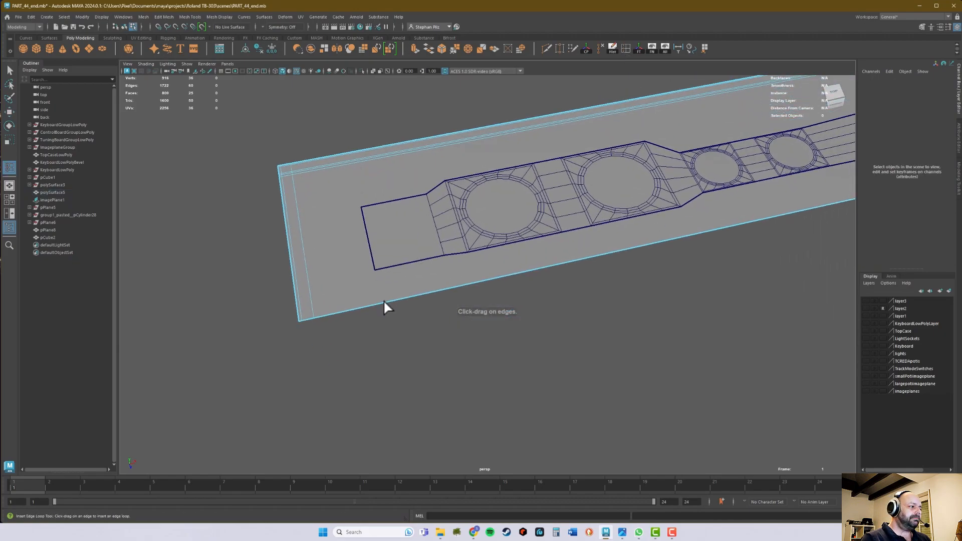
drag(384, 299, 379, 303)
drag(450, 286, 475, 283)
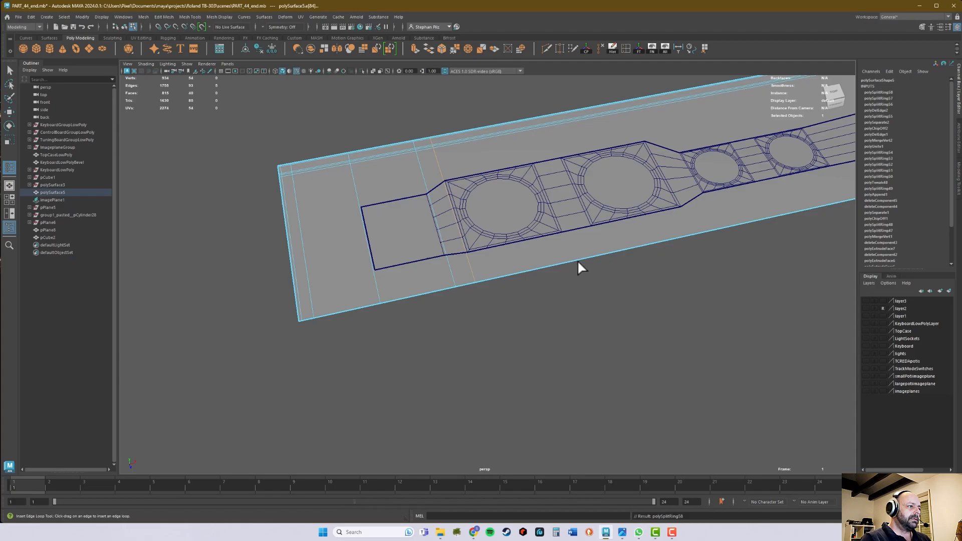
Insert four crosswise edge loops in line with the first large plate's far side, both second-plate sides and the first small plate's near side.
drag(579, 261, 577, 259)
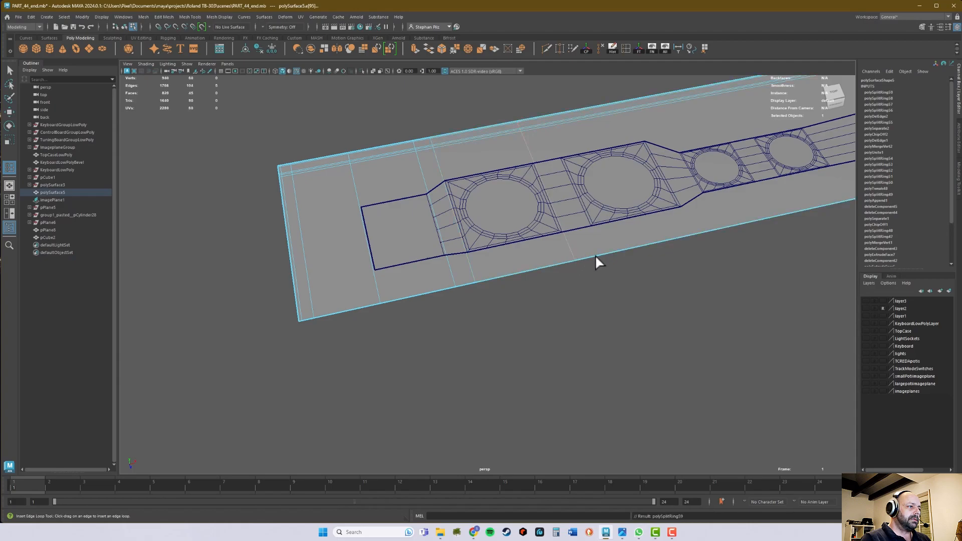
click(604, 255)
alt+middle_drag(684, 235, 468, 290)
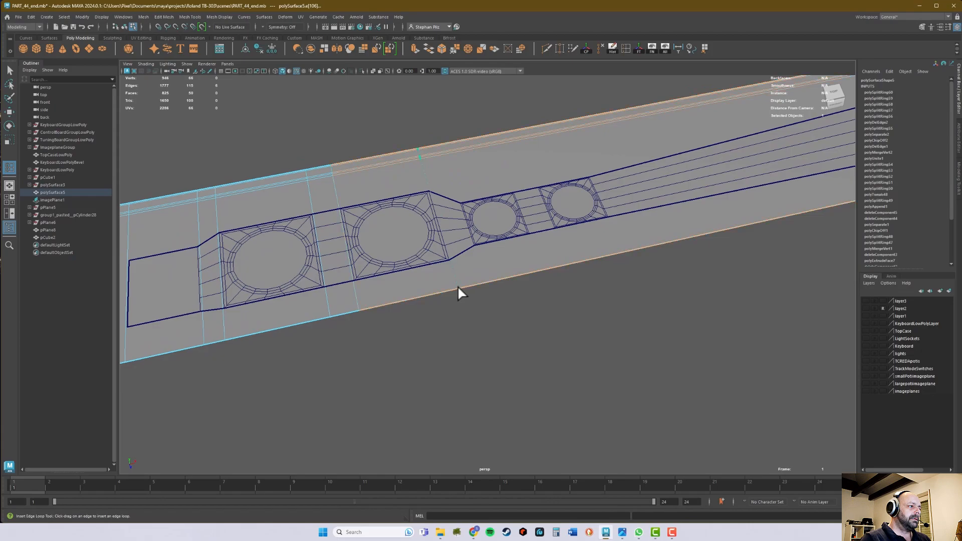
click(458, 289)
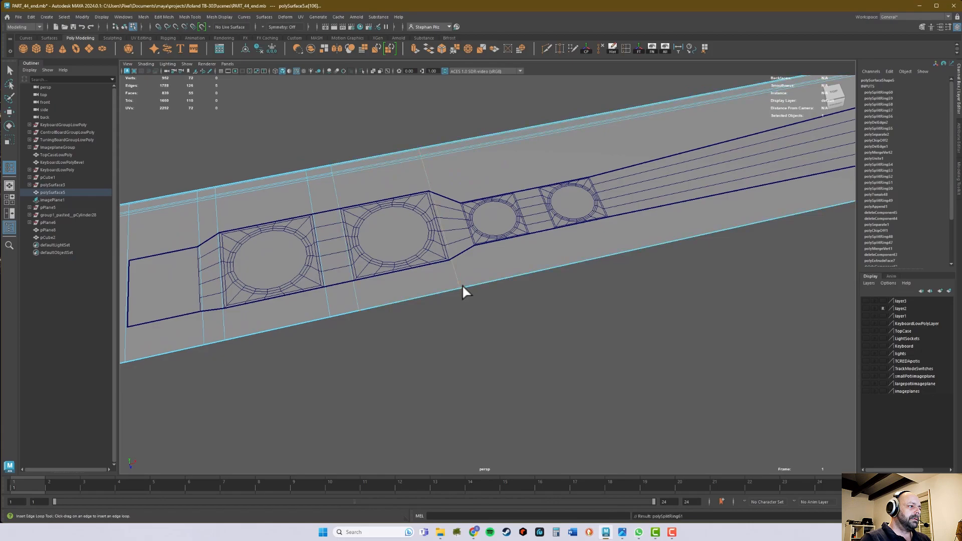
click(485, 283)
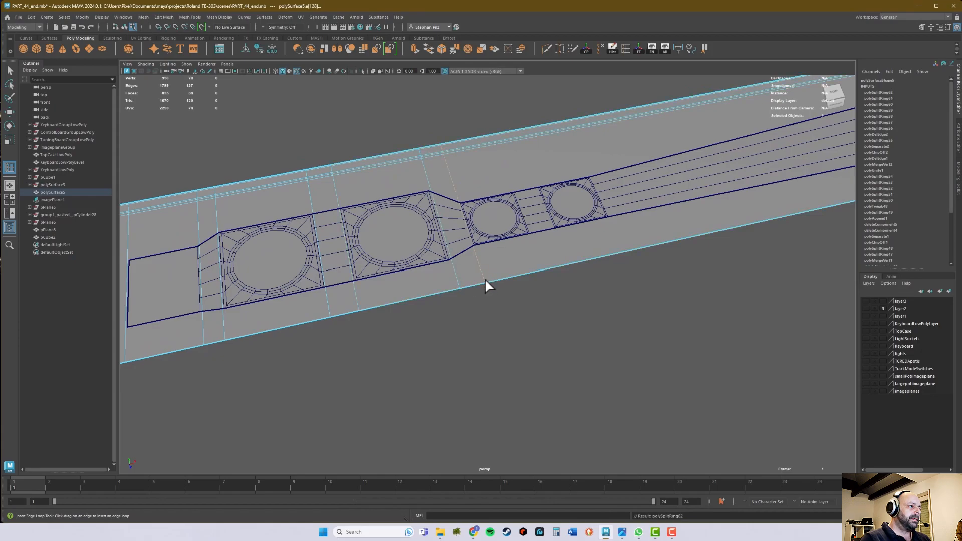
Insert three crosswise edge loops in line with the first small cutout plate's far side and both sides of the second small plate.
alt+middle_drag(504, 233, 477, 243)
alt+right_drag(477, 243, 636, 236)
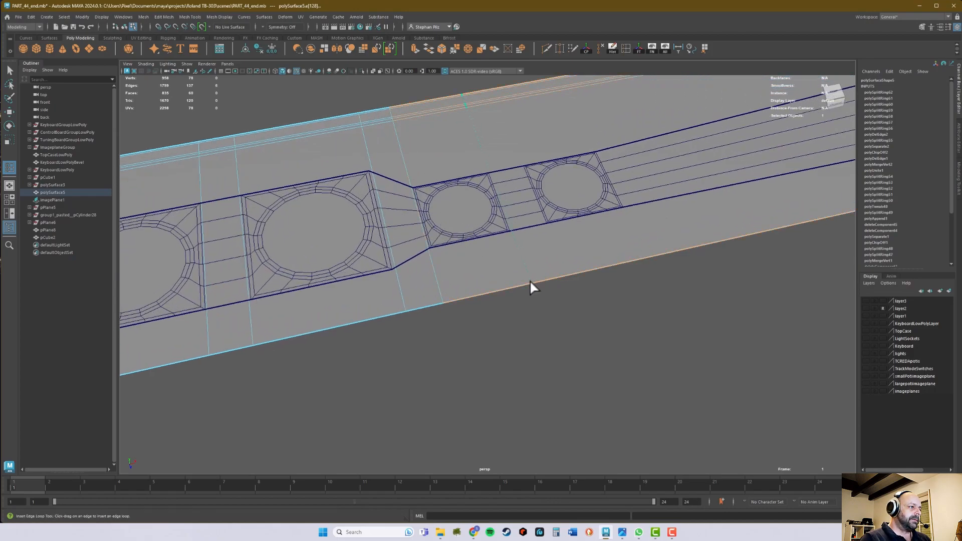
click(530, 280)
drag(565, 275, 566, 275)
alt+middle_drag(576, 269, 528, 246)
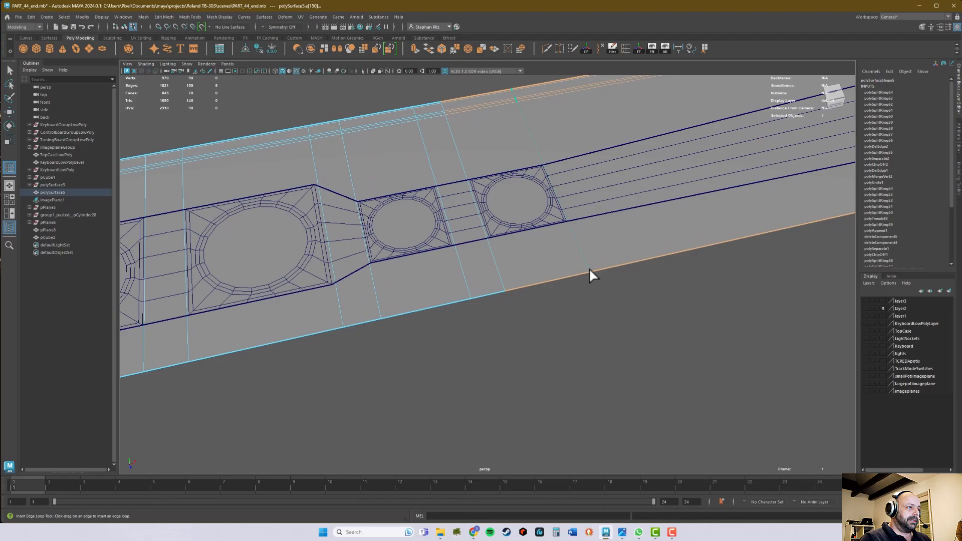
drag(589, 268, 590, 269)
Insert crosswise edge loops in the outer panel in line with both sides of the large cutout plate beyond the long bridge.
alt+middle_drag(593, 264, 491, 272)
alt+right_drag(491, 273, 540, 233)
alt+middle_drag(541, 234, 374, 279)
alt+right_drag(464, 262, 423, 269)
alt+middle_drag(471, 262, 348, 286)
alt+right_drag(348, 286, 611, 270)
alt+middle_drag(482, 263, 552, 290)
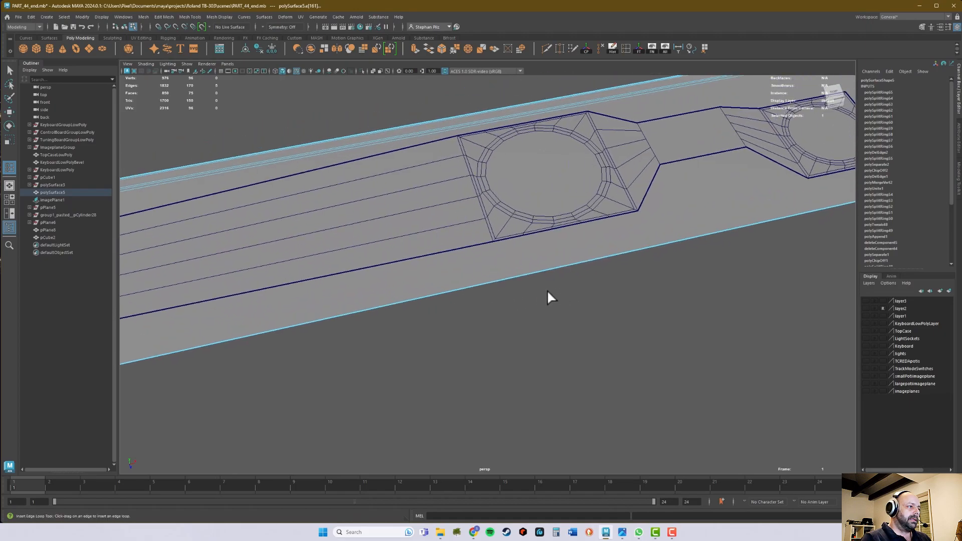
drag(501, 278, 502, 278)
alt+middle_drag(609, 233, 384, 305)
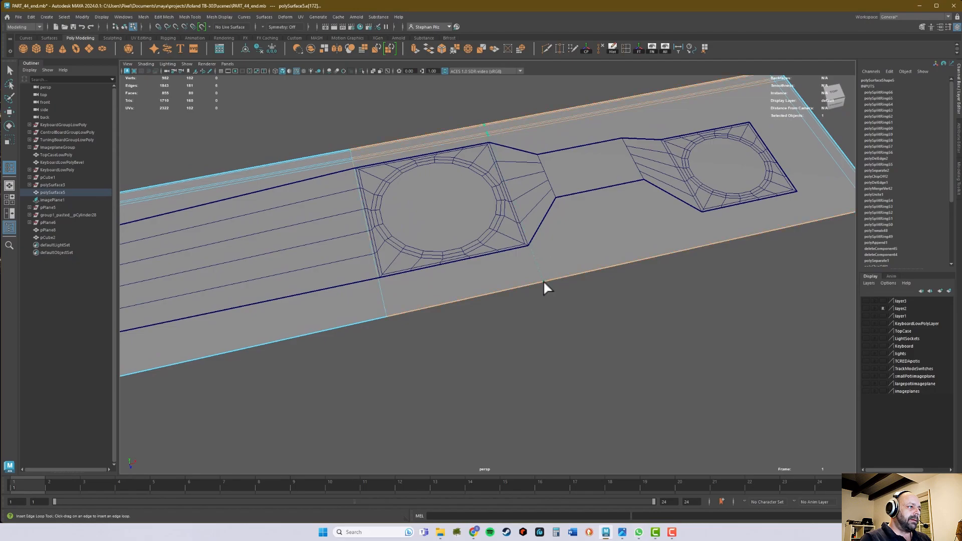
drag(545, 280, 552, 279)
Insert four crosswise edge loops in line with both ends of the narrow neck and both sides of the last cutout plate.
alt+middle_drag(573, 269, 499, 208)
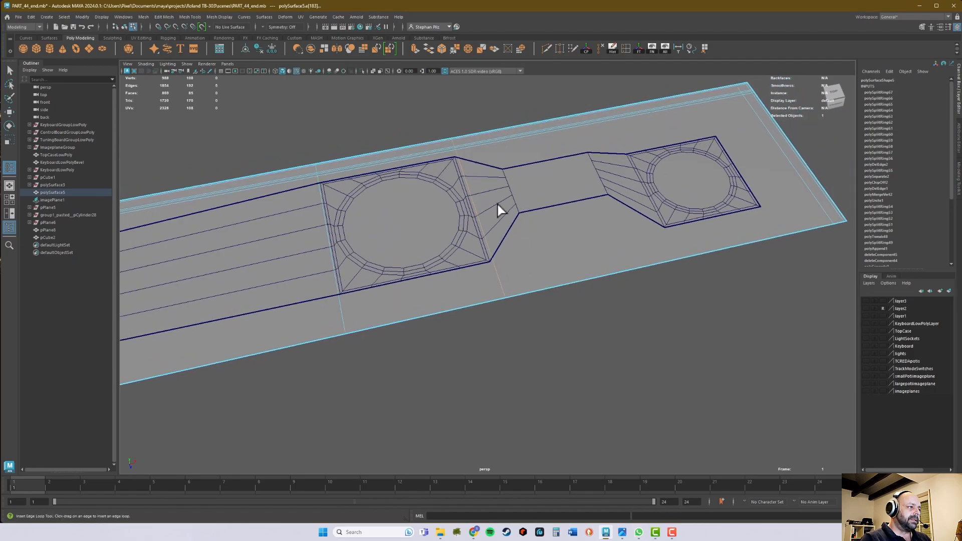
click(547, 289)
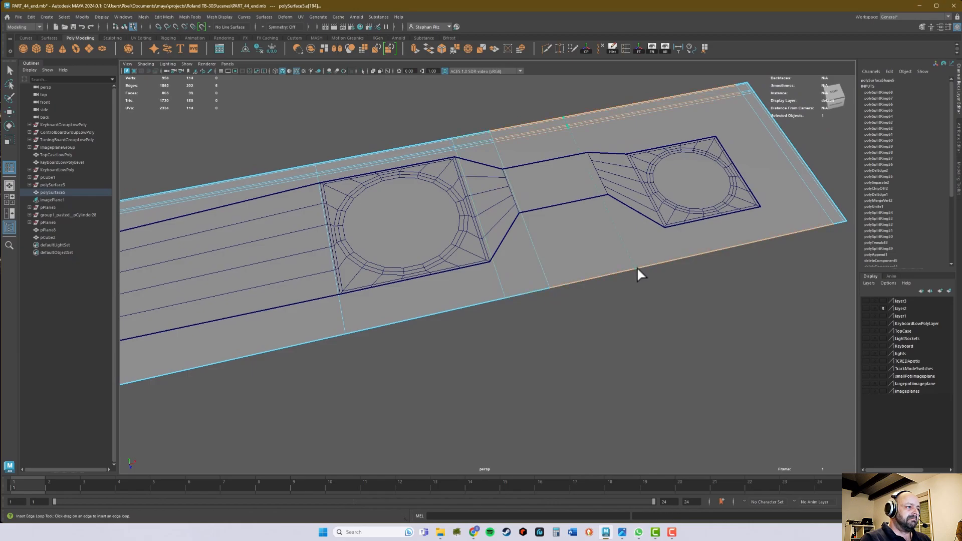
click(641, 268)
alt+middle_drag(683, 258, 451, 317)
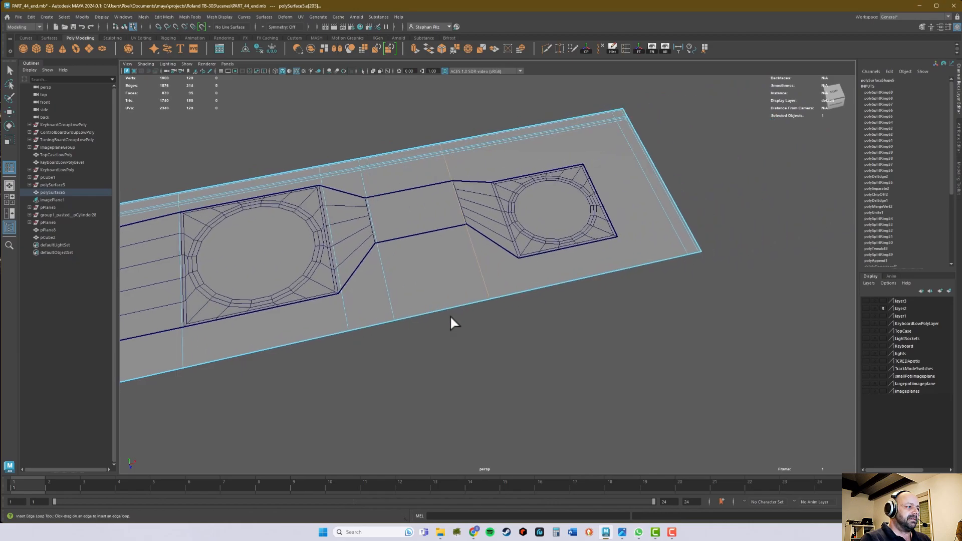
click(529, 289)
click(633, 268)
alt+middle_drag(640, 270, 619, 281)
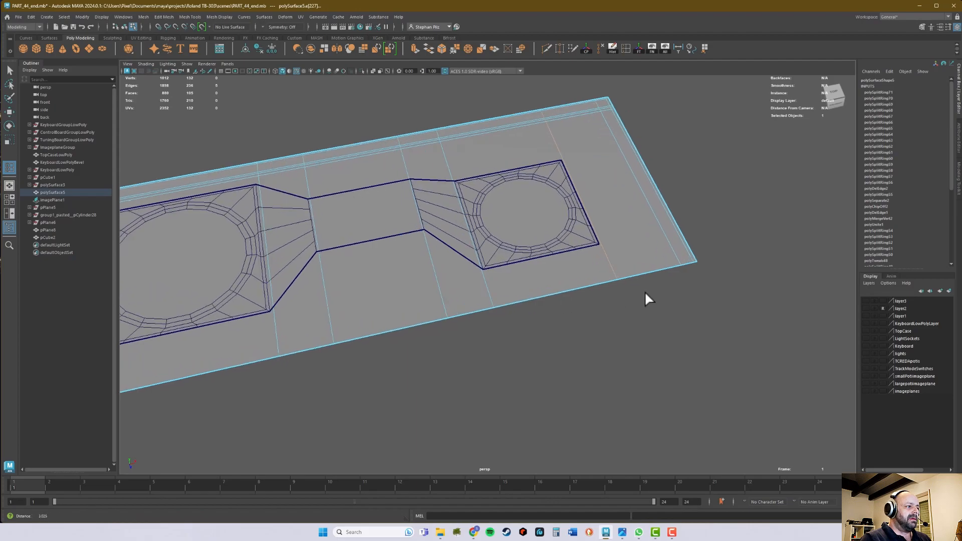
scroll(353, 300, down, 5)
scroll(622, 263, up, 4)
alt+right_drag(622, 262, 642, 264)
key(q)
Snap the edge loops on both sides of the last cutout plate in X to that plate's lower corner vertices.
alt+middle_drag(629, 239, 554, 259)
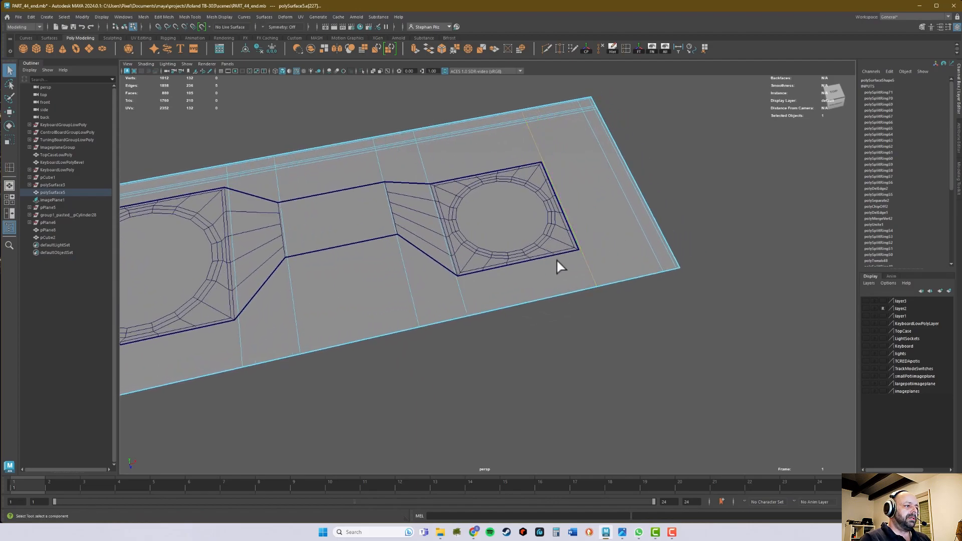
key(w)
drag(614, 175, 621, 176)
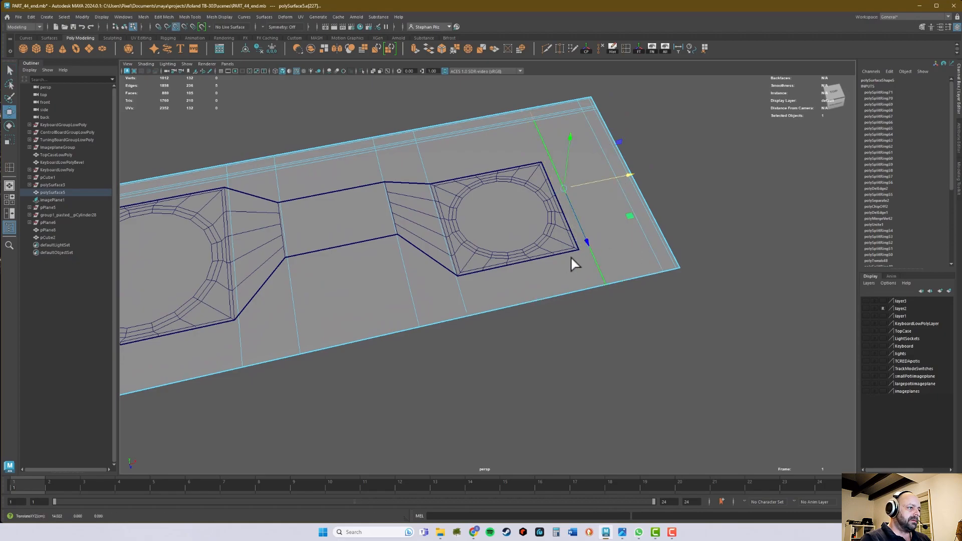
middle_drag(579, 248, 561, 254)
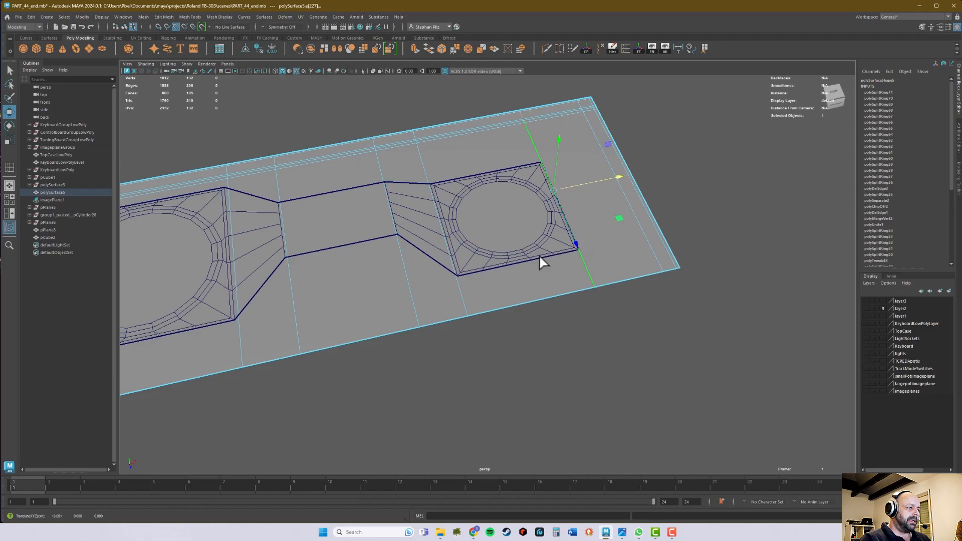
click(462, 298)
drag(493, 203, 475, 206)
key(v)
middle_drag(456, 272, 458, 274)
Snap the edge loops at both ends of the narrow neck in X to the neck's lower corner vertices.
double_click(414, 296)
drag(459, 205, 403, 251)
middle_drag(396, 232, 395, 233)
alt+middle_drag(497, 246, 591, 227)
double_click(391, 271)
middle_drag(394, 266, 356, 280)
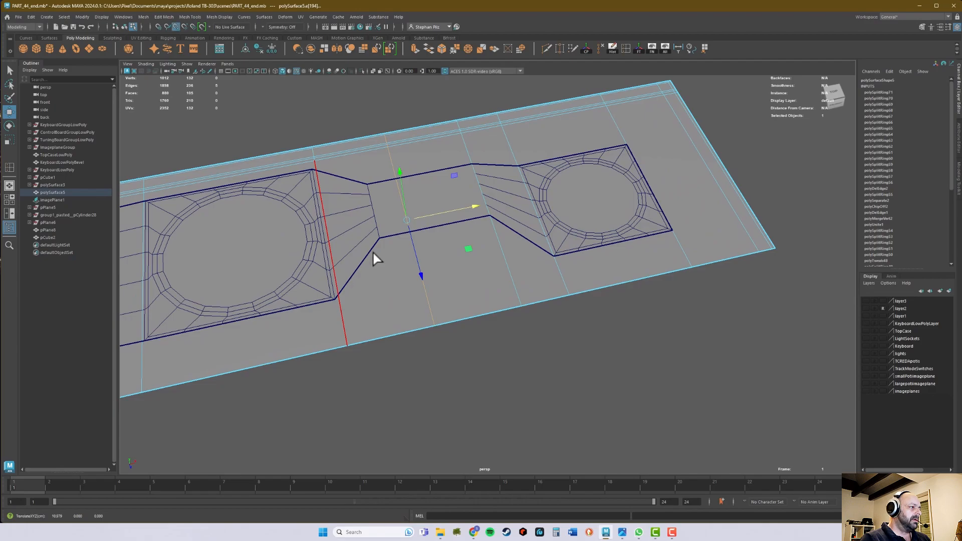
middle_drag(380, 234, 380, 234)
Snap the edge loops on both sides of the large cutout plate beyond the long bridge in X to that plate's corner vertices.
double_click(336, 278)
middle_drag(332, 297, 332, 300)
alt+middle_drag(450, 287, 596, 261)
mouse_move(346, 295)
alt+middle_down()
mouse_move(541, 260)
mouse_move(591, 268)
alt+middle_up()
double_click(574, 279)
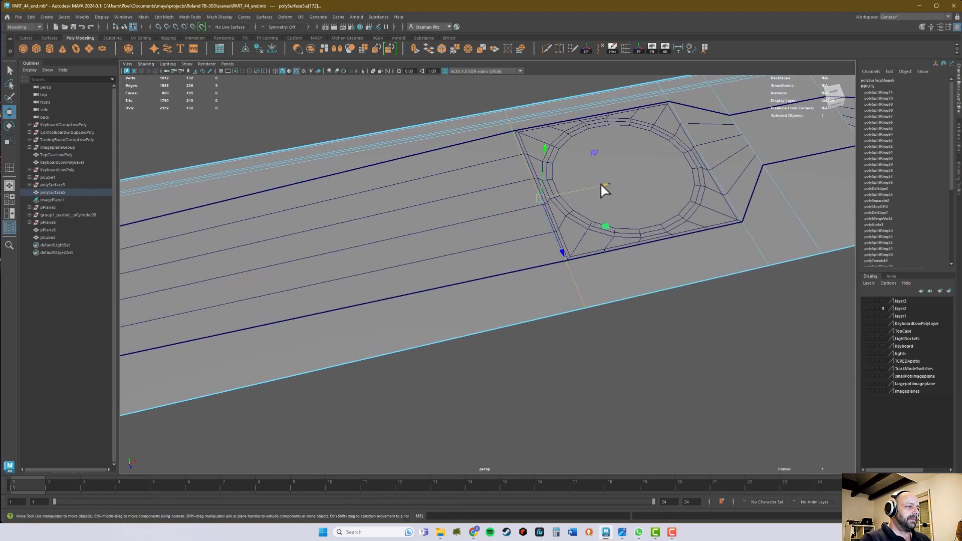
middle_drag(573, 259, 566, 257)
Snap the edge loops on both sides of the small cutout plate at the other end of the long bridge in X to its corner vertices.
alt+middle_drag(622, 270, 699, 256)
scroll(407, 277, down, 2)
alt+middle_drag(441, 274, 669, 238)
scroll(451, 255, down, 3)
alt+middle_drag(350, 260, 586, 278)
scroll(586, 278, up, 2)
scroll(384, 235, up, 2)
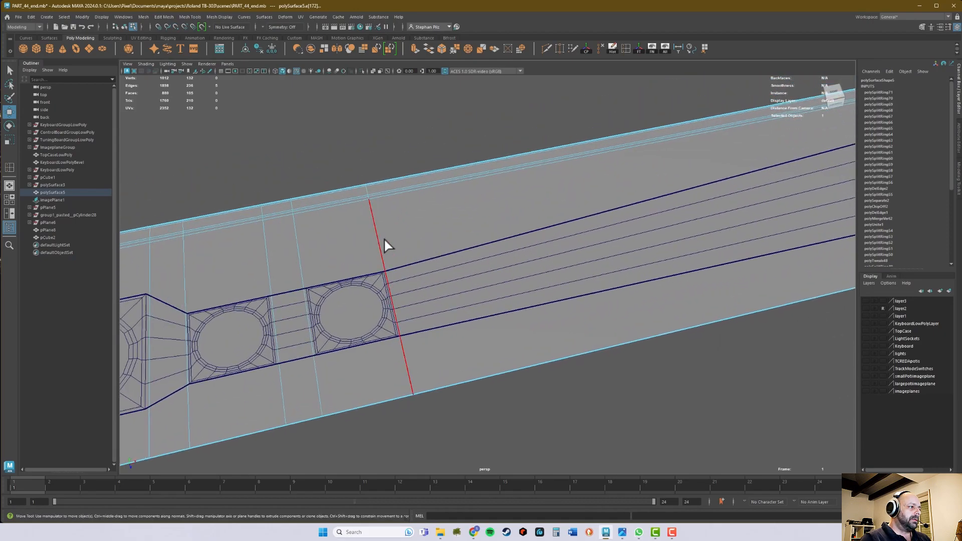
double_click(376, 238)
drag(456, 263, 519, 250)
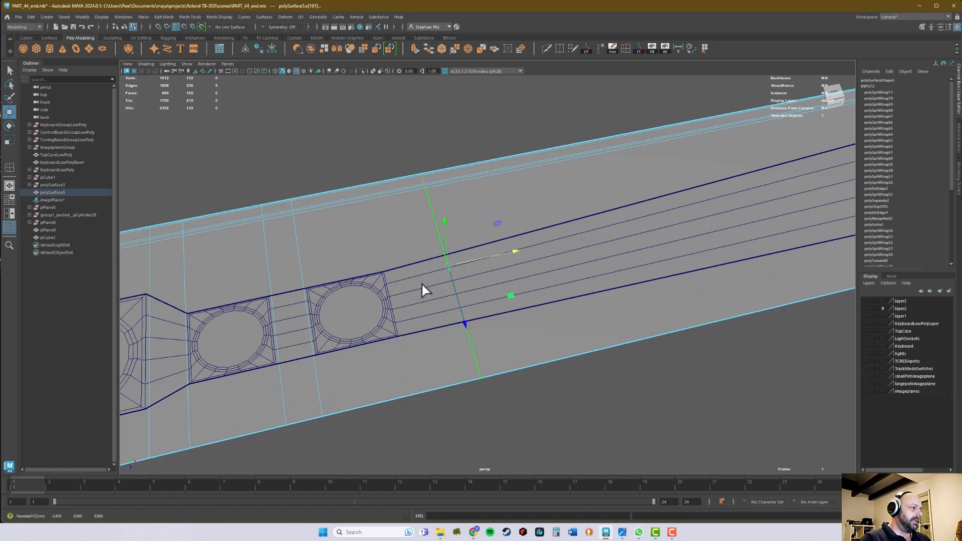
middle_click(384, 269)
alt+middle_drag(311, 300, 491, 257)
double_click(497, 315)
drag(548, 234, 534, 235)
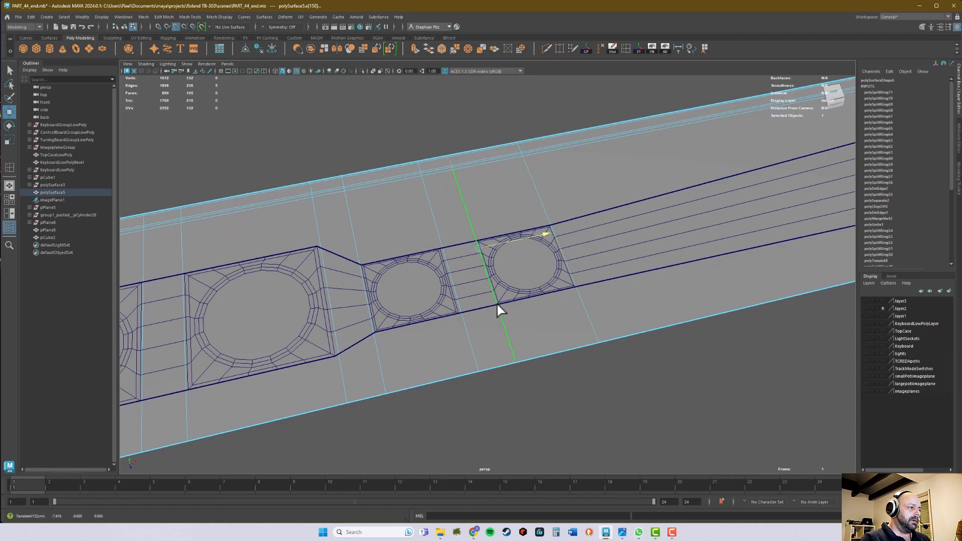
Snap the edge loops on both sides of the second small cutout plate in X to that plate's lower corner vertices.
double_click(461, 322)
drag(507, 241, 461, 312)
key(v)
alt+middle_drag(461, 311, 584, 290)
double_click(485, 311)
drag(527, 229, 514, 321)
Snap the edge loops on both sides of the large cutout plate next to the small plates in X to its lower corners.
double_click(451, 328)
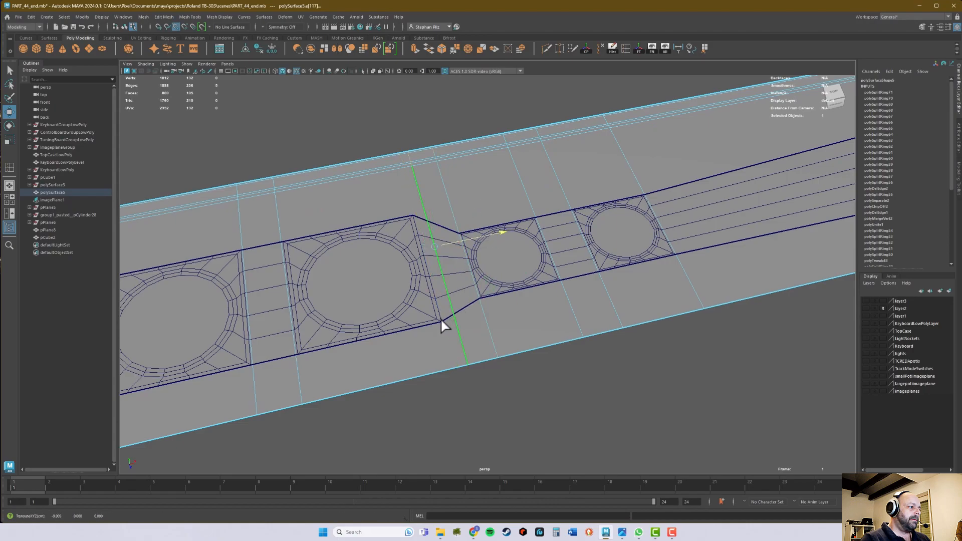
alt+middle_drag(344, 334, 502, 323)
double_click(463, 343)
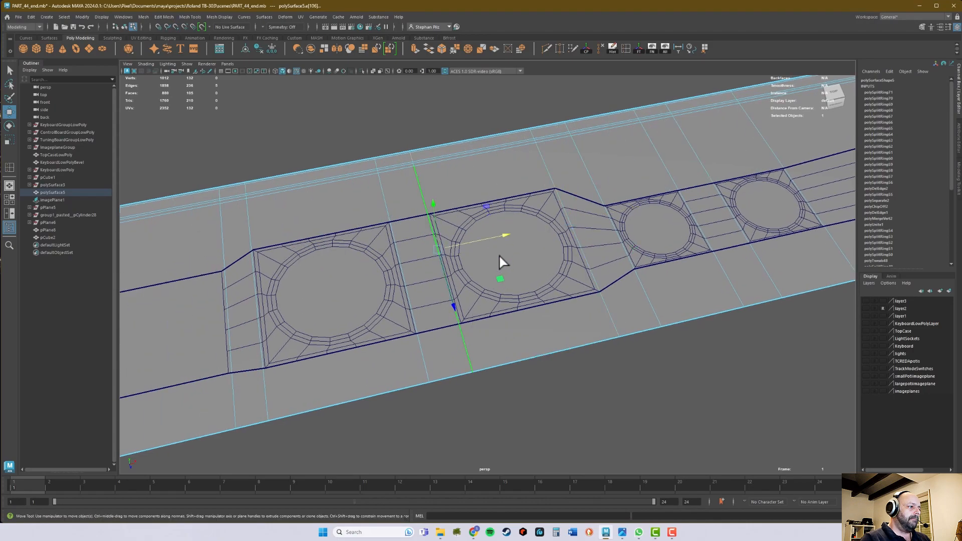
drag(503, 235, 492, 239)
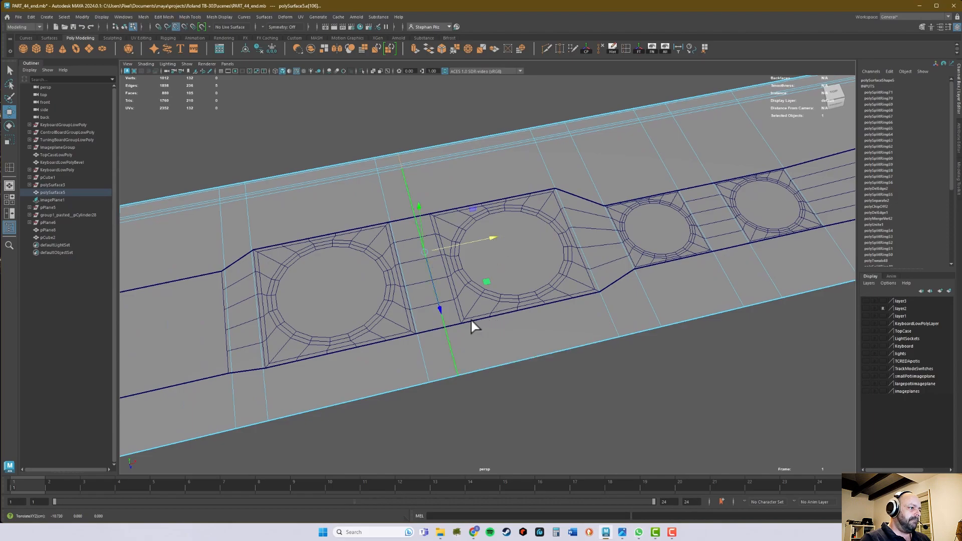
Snap the edge loops on both sides of the large cutout plate nearest the rectangular end section in X to its lower corners.
double_click(422, 345)
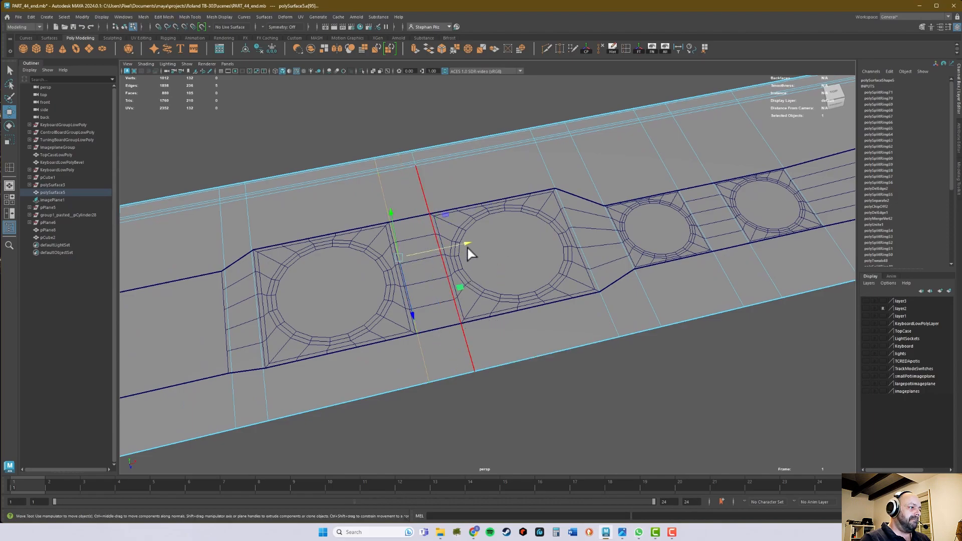
key(v)
middle_click(417, 331)
alt+middle_drag(358, 347, 483, 333)
double_click(448, 347)
middle_drag(480, 234, 447, 315)
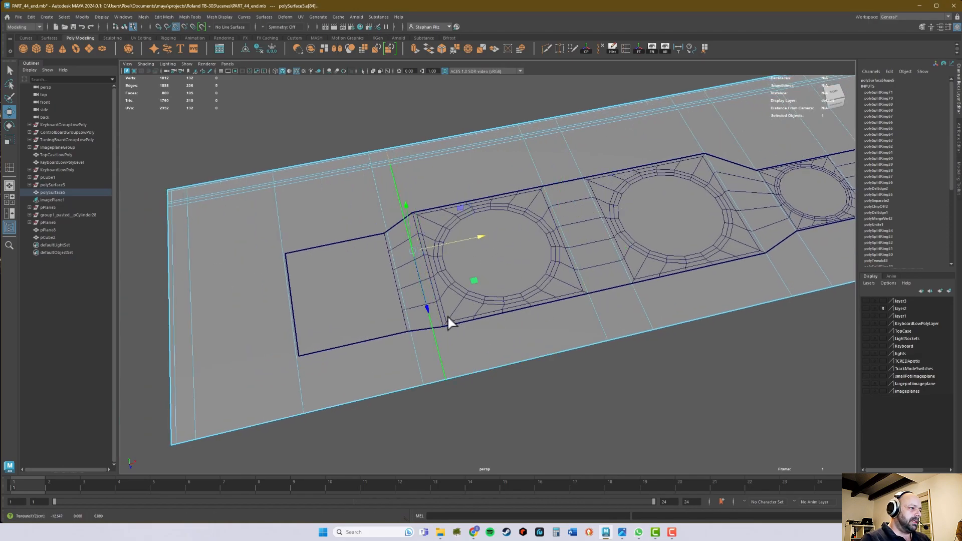
Snap the edge loops at both ends of the rectangular end section in X to that section's lower vertices.
double_click(416, 344)
drag(447, 243, 374, 360)
key(v)
double_click(301, 383)
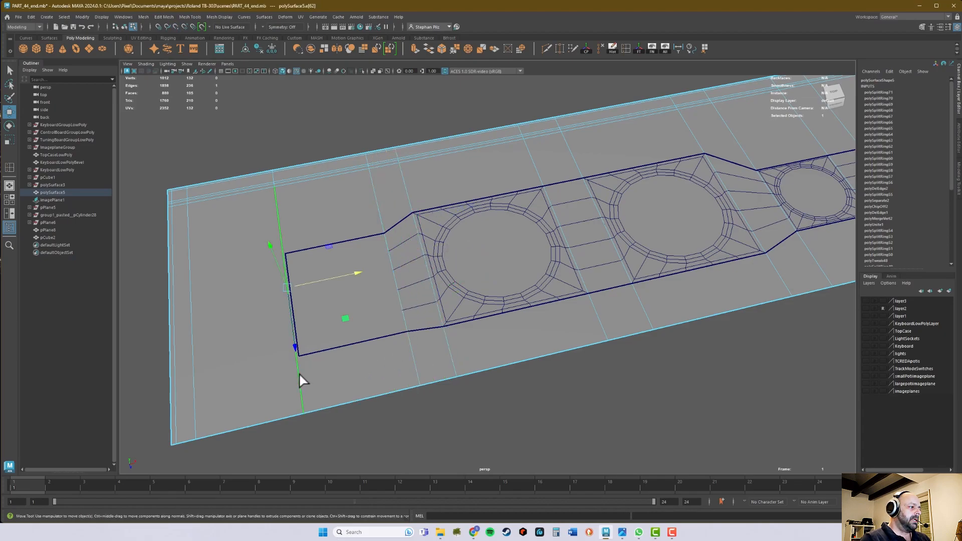
drag(351, 264, 345, 265)
drag(304, 350, 299, 355)
Examine the alignment of the crosswise edge loops with the strip's vertices along the whole back panel.
scroll(557, 286, down, 3)
alt+drag(558, 286, 576, 285)
alt+middle_drag(576, 285, 498, 312)
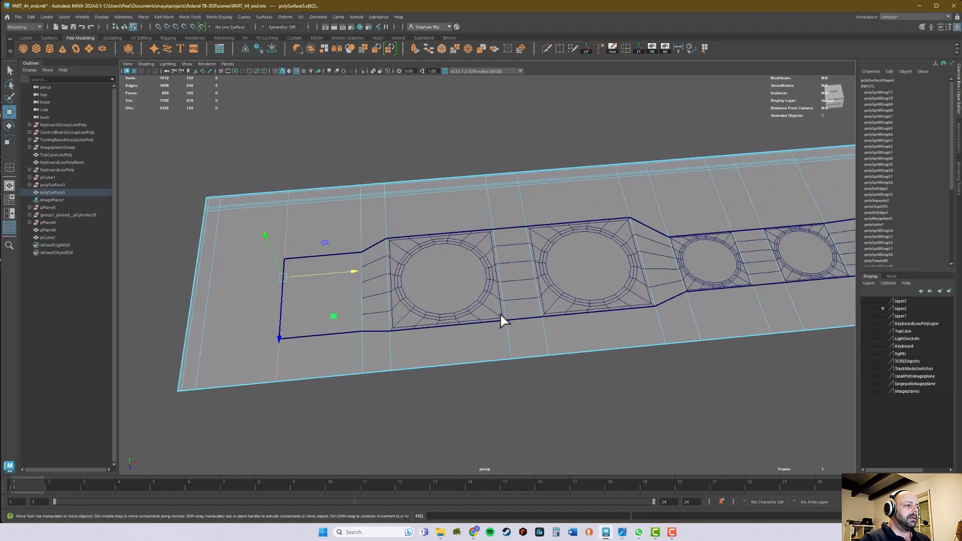
alt+middle_drag(685, 300, 457, 321)
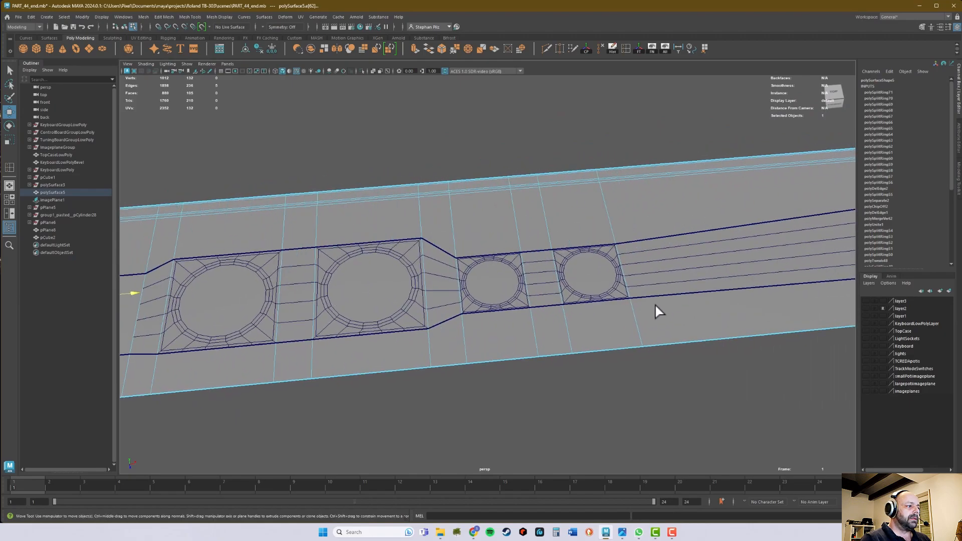
alt+middle_drag(656, 306, 544, 326)
alt+right_drag(543, 326, 726, 321)
alt+middle_drag(726, 320, 482, 307)
alt+right_drag(482, 308, 414, 315)
mouse_move(827, 284)
alt+middle_down()
mouse_move(634, 295)
mouse_move(372, 339)
alt+middle_up()
alt+middle_drag(568, 326, 432, 346)
alt+middle_drag(526, 329, 414, 348)
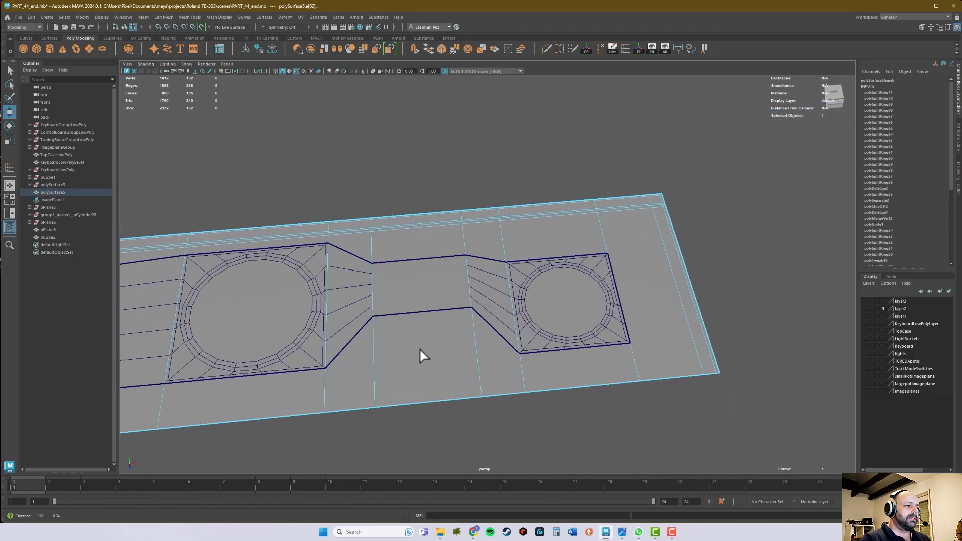
alt+right_drag(414, 348, 619, 344)
alt+middle_drag(619, 344, 525, 272)
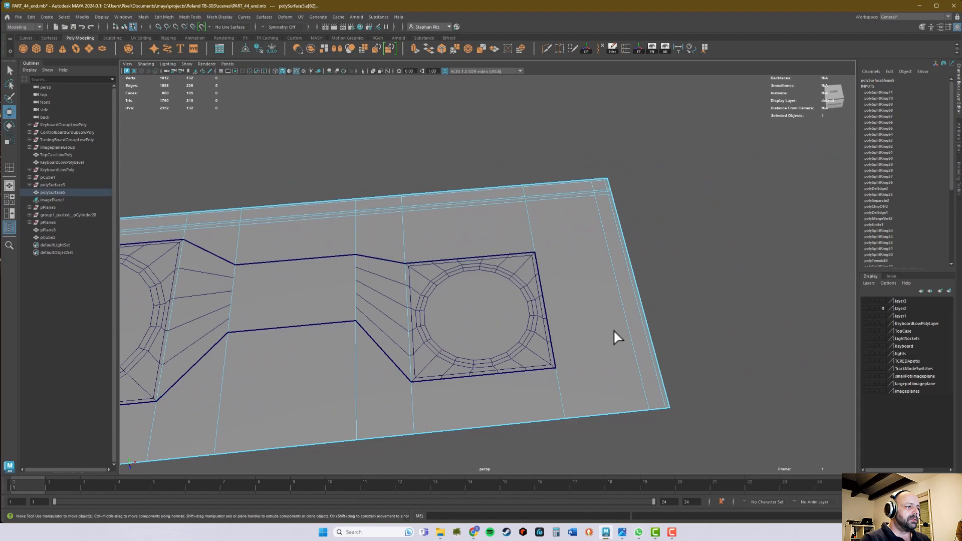
alt+right_drag(556, 341, 448, 332)
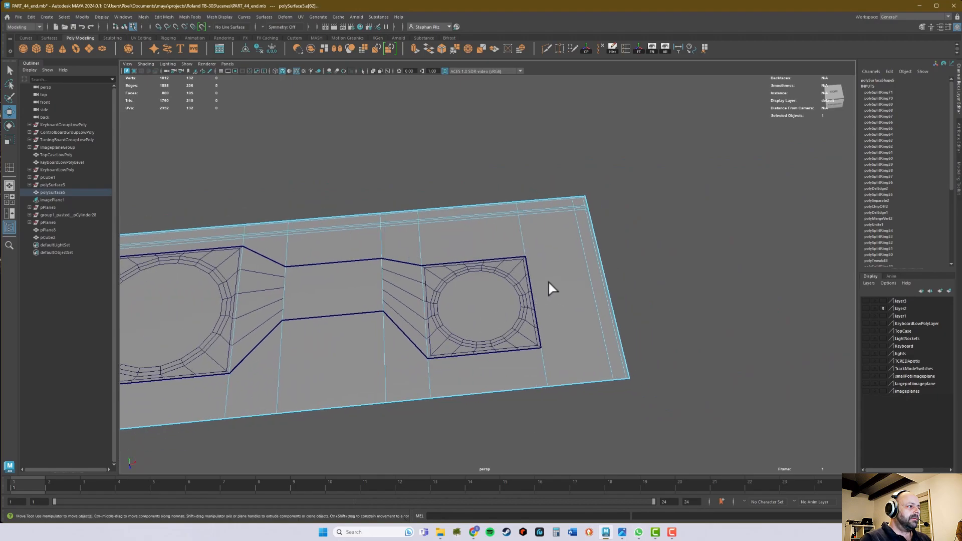
alt+drag(524, 268, 604, 306)
alt+right_drag(603, 305, 395, 359)
alt+middle_drag(395, 358, 356, 295)
alt+right_drag(356, 296, 627, 340)
alt+middle_drag(295, 380, 515, 130)
alt+middle_drag(521, 221, 428, 436)
alt+right_drag(482, 346, 701, 306)
alt+middle_drag(366, 443, 505, 296)
alt+drag(504, 296, 485, 340)
alt+middle_drag(458, 414, 507, 170)
alt+right_drag(518, 206, 557, 245)
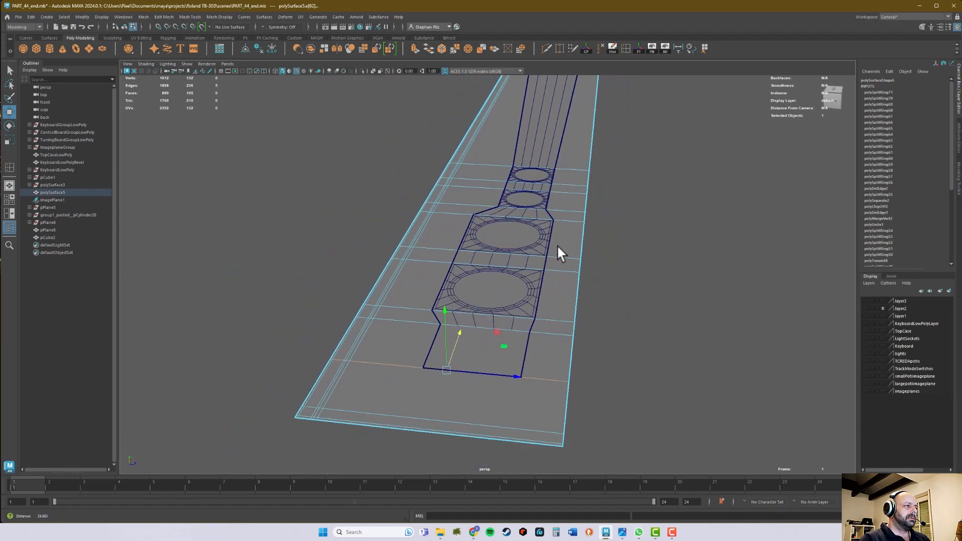
Insert a lengthwise edge loop between the strip and the panel's lower long edge and snap it in Z to a large plate's lower corner.
click(622, 50)
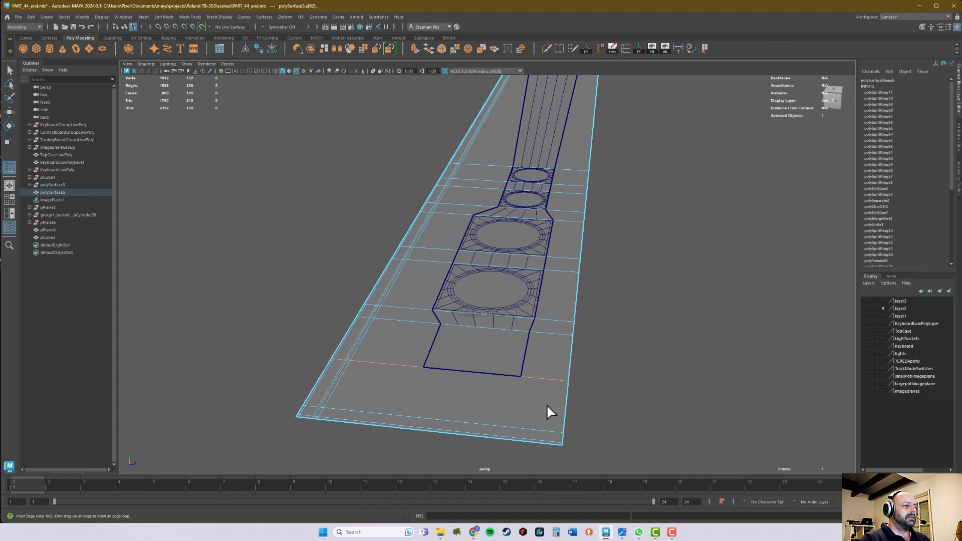
click(515, 425)
scroll(741, 303, up, 5)
key(w)
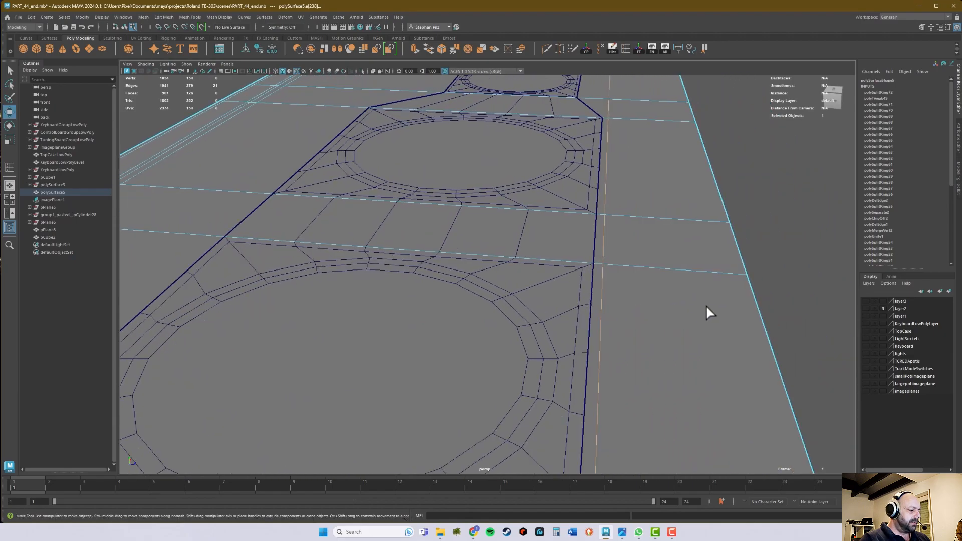
scroll(700, 308, down, 5)
click(632, 103)
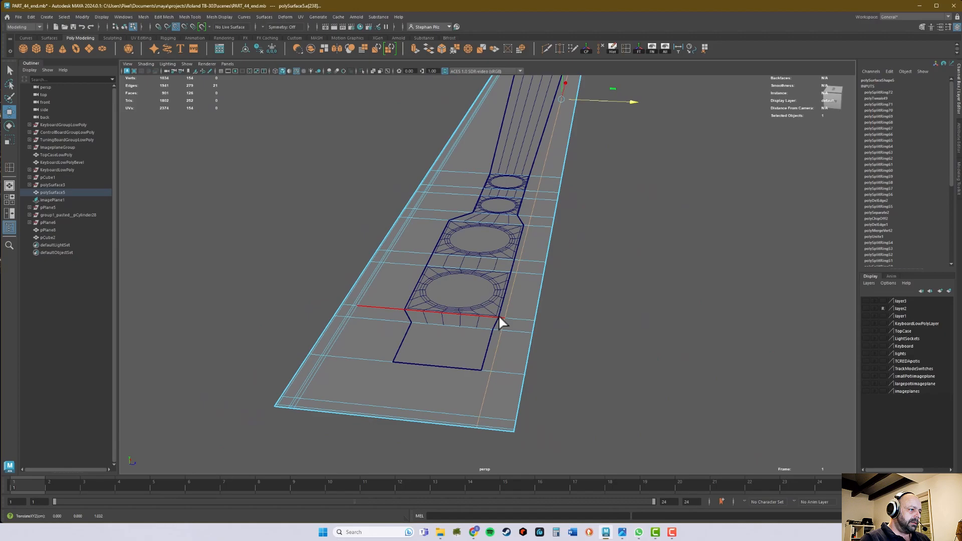
key(f)
alt+drag(547, 373, 483, 394)
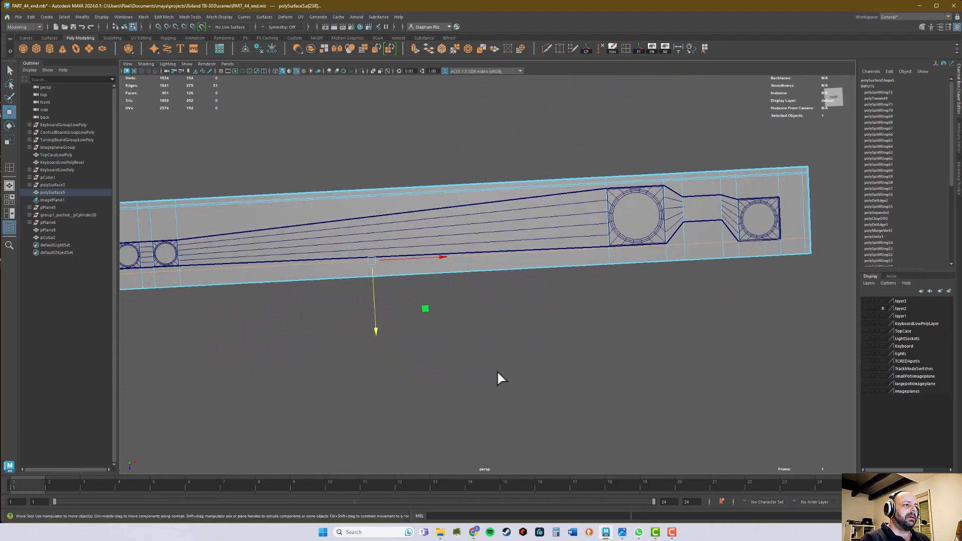
Insert a lengthwise edge loop between the strip and the panel's upper long edge.
alt+middle_drag(214, 312, 472, 327)
alt+middle_drag(407, 330, 172, 341)
scroll(796, 270, up, 2)
scroll(796, 271, up, 3)
alt+middle_drag(707, 269, 442, 302)
scroll(689, 232, up, 3)
alt+middle_drag(643, 190, 611, 219)
alt+drag(611, 219, 599, 186)
alt+middle_drag(599, 185, 623, 295)
key(y)
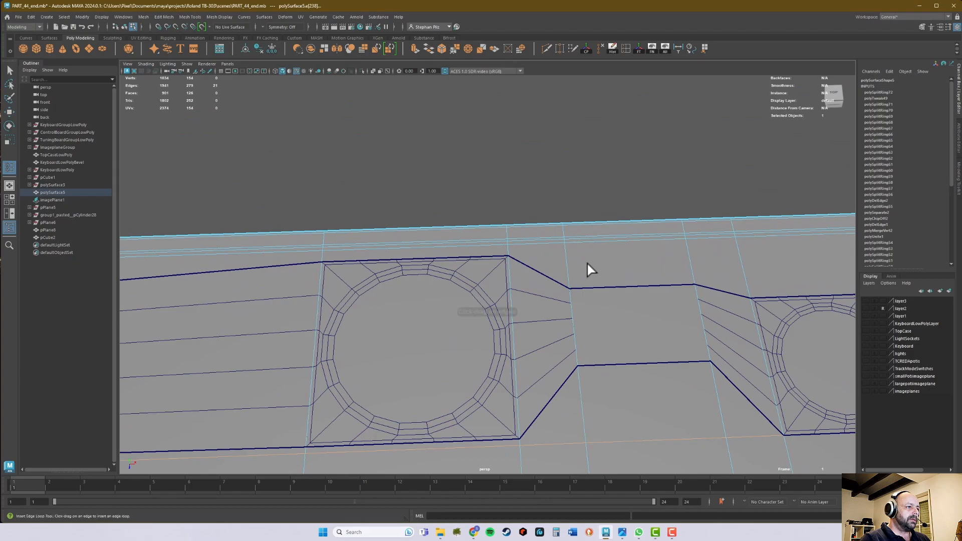
click(509, 250)
alt+drag(555, 274, 519, 263)
Snap the upper lengthwise edge loop in Z to the upper corner vertex of the large cutout plate beyond the long bridge.
key(w)
alt+middle_drag(561, 194, 531, 281)
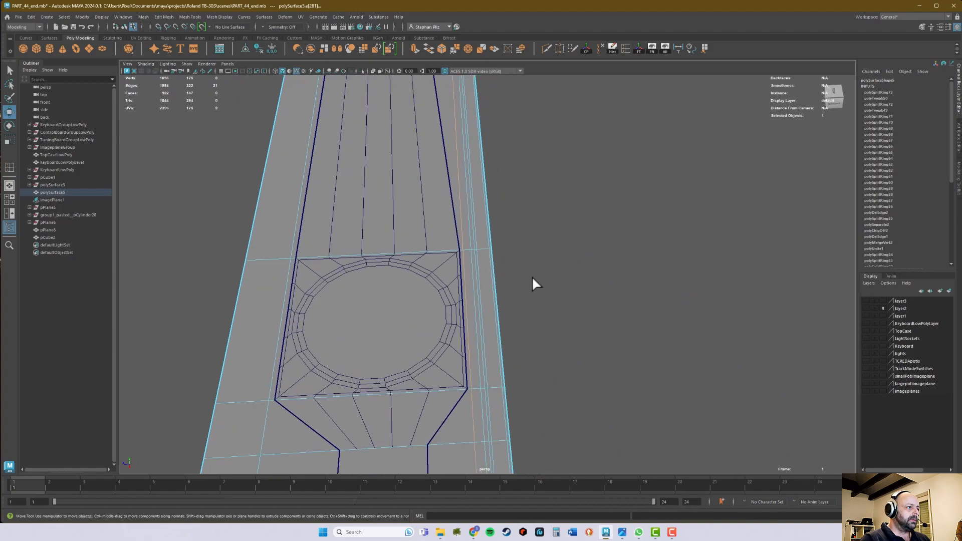
alt+drag(531, 282, 482, 185)
drag(423, 118, 425, 119)
scroll(558, 237, up, 4)
alt+middle_drag(539, 237, 552, 173)
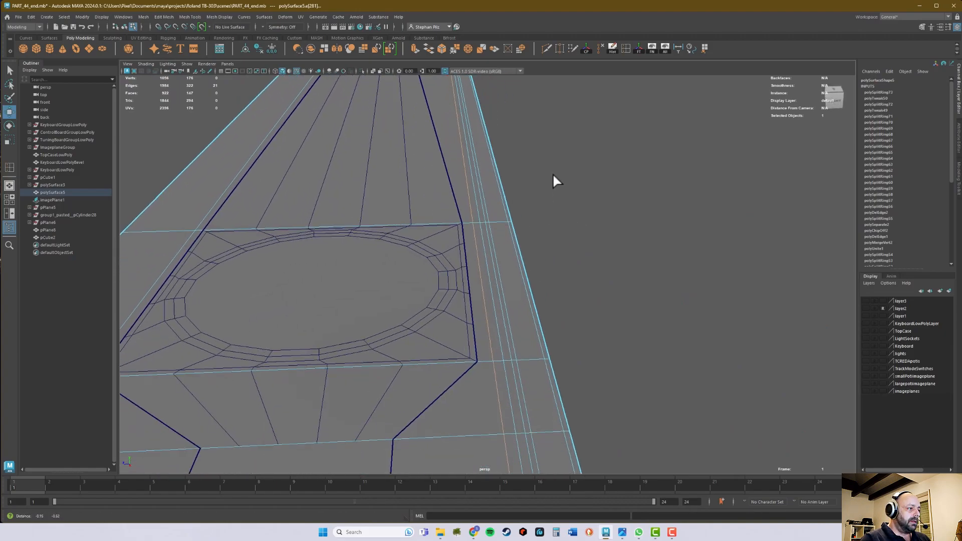
key(v)
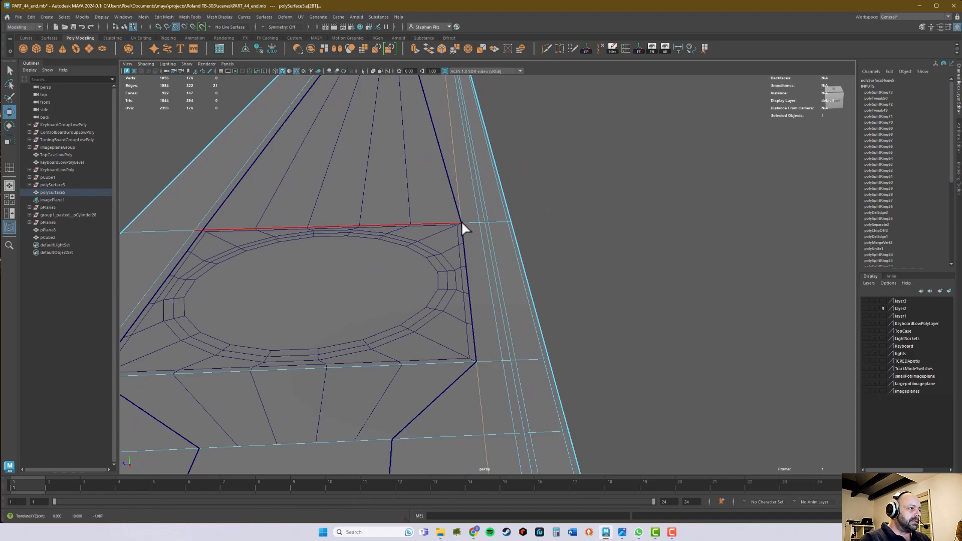
Examine how the upper lengthwise edge loop runs relative to the strip's upper outline along the whole panel.
alt+drag(647, 226, 521, 234)
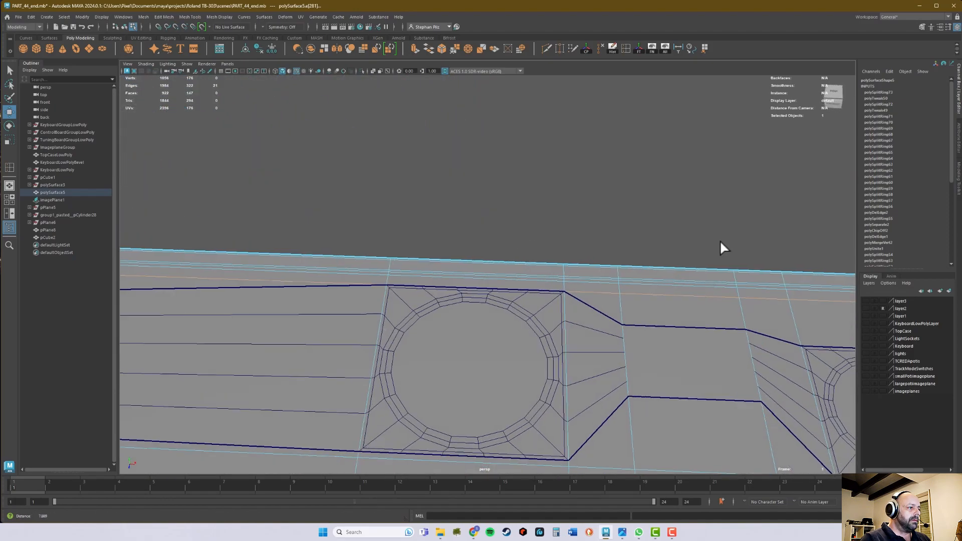
alt+right_drag(721, 240, 462, 248)
alt+drag(462, 249, 491, 258)
alt+middle_drag(524, 249, 651, 241)
mouse_move(424, 261)
alt+middle_down()
mouse_move(530, 254)
mouse_move(594, 234)
alt+middle_up()
alt+drag(429, 247, 449, 246)
alt+middle_drag(522, 207, 780, 152)
alt+drag(516, 209, 497, 210)
alt+middle_drag(481, 225, 619, 221)
mouse_move(434, 254)
alt+mouse_down()
mouse_move(453, 254)
mouse_move(443, 254)
alt+mouse_up()
alt+middle_drag(486, 253, 638, 237)
alt+right_drag(323, 253, 370, 250)
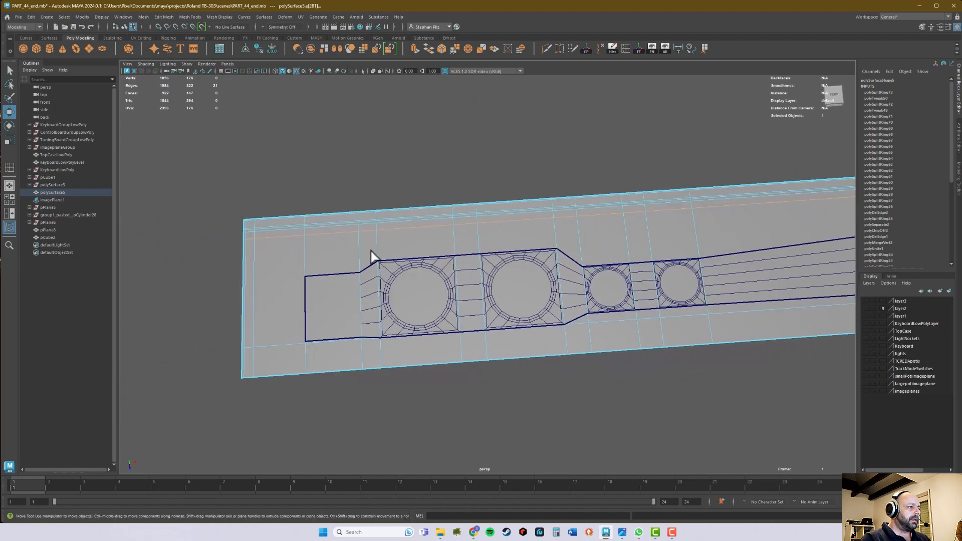
alt+middle_drag(370, 249, 503, 232)
alt+right_drag(466, 230, 516, 235)
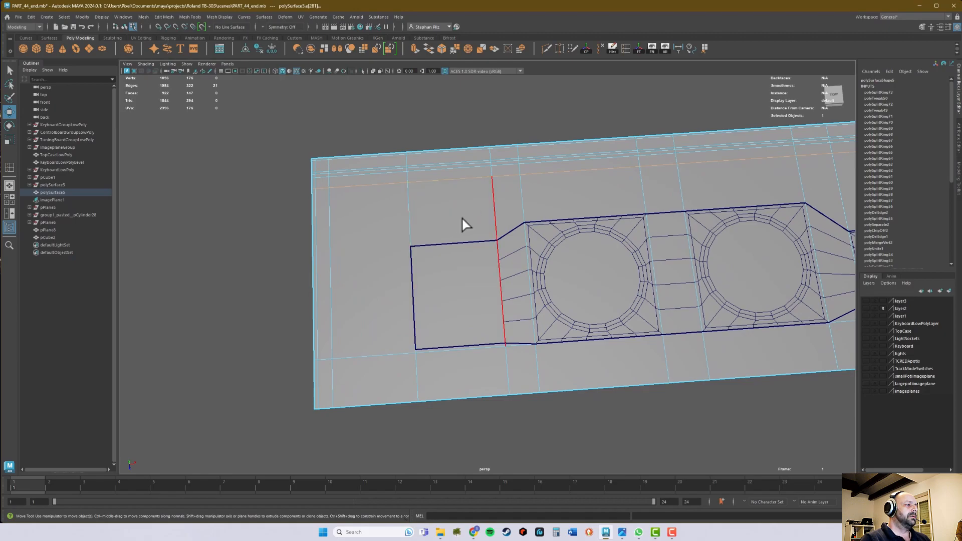
click(377, 185)
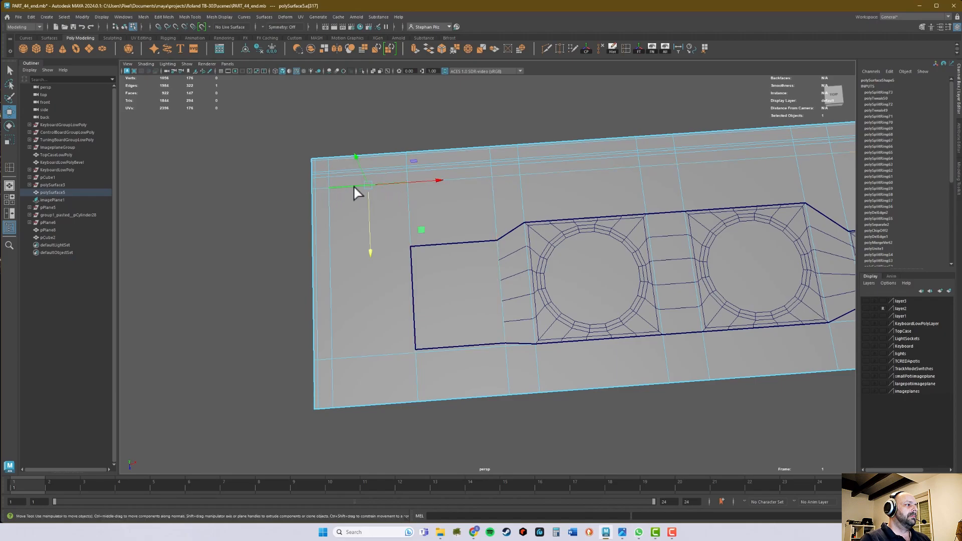
key(ctrl+z)
scroll(617, 199, down, 6)
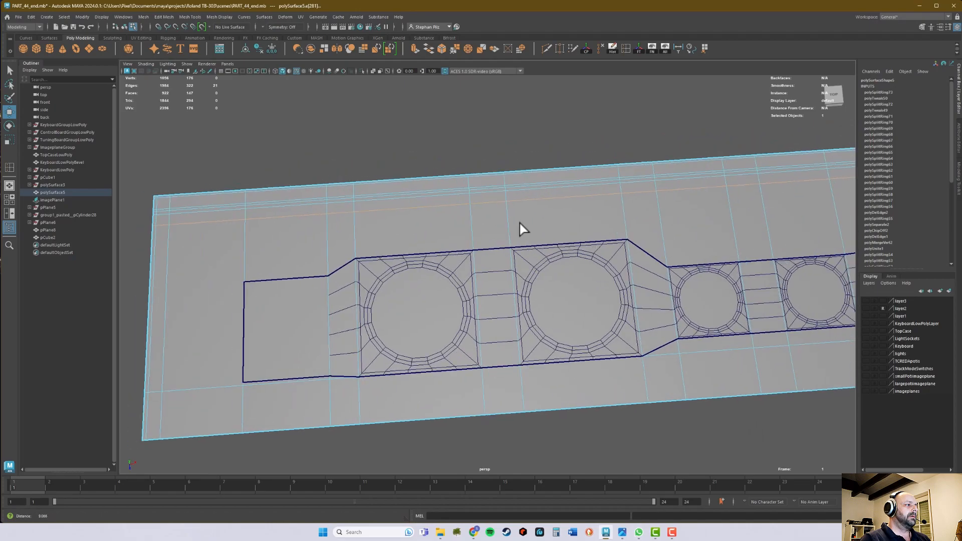
alt+middle_drag(576, 227, 481, 225)
alt+right_drag(514, 228, 395, 201)
alt+middle_drag(521, 200, 420, 205)
alt+drag(421, 205, 415, 206)
alt+right_drag(449, 208, 561, 216)
alt+middle_drag(325, 200, 636, 165)
Select the upper lengthwise loop's edges between the panel's short end and the blank end plate, and snap them in Z to the plate's upper outline.
key(q)
scroll(511, 193, up, 3)
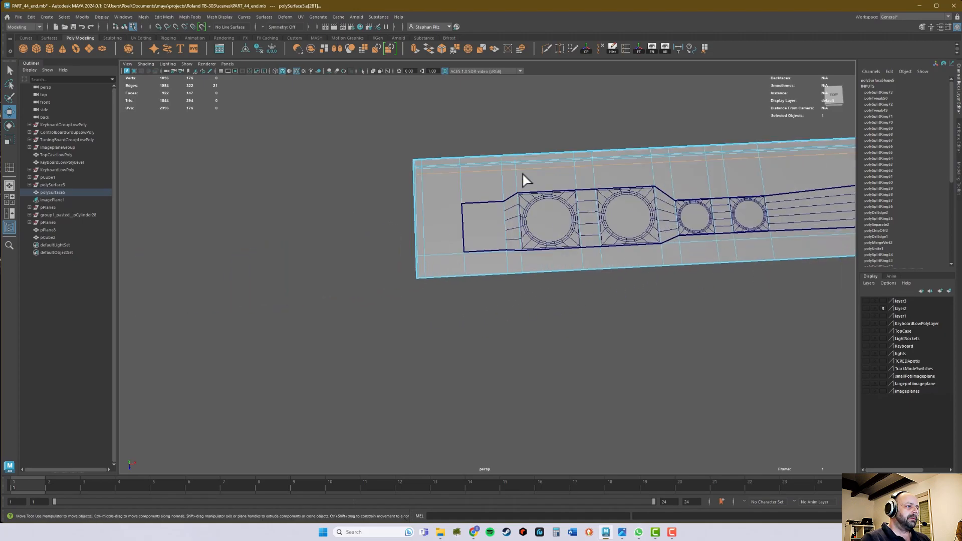
scroll(496, 182, up, 2)
scroll(614, 141, up, 1)
alt+middle_drag(482, 108, 465, 260)
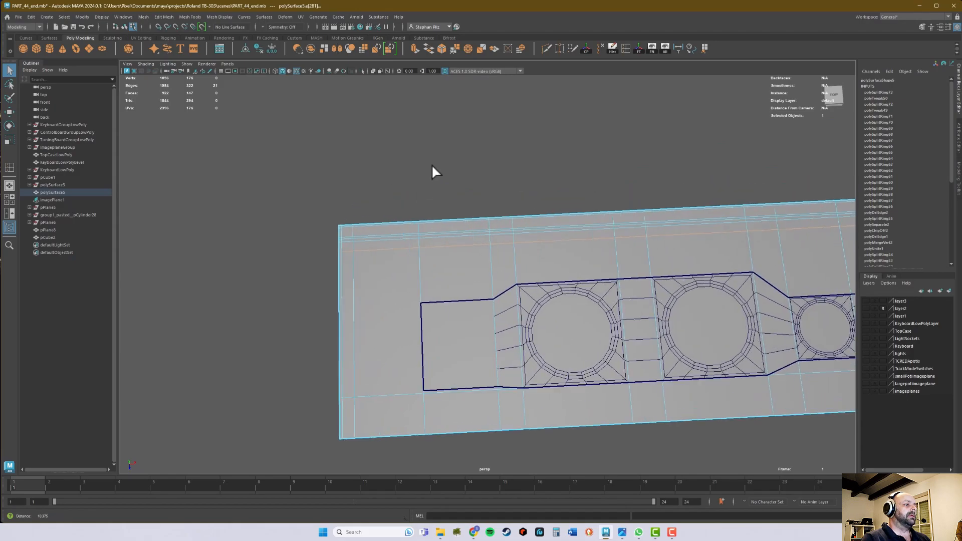
scroll(401, 159, up, 3)
click(216, 231)
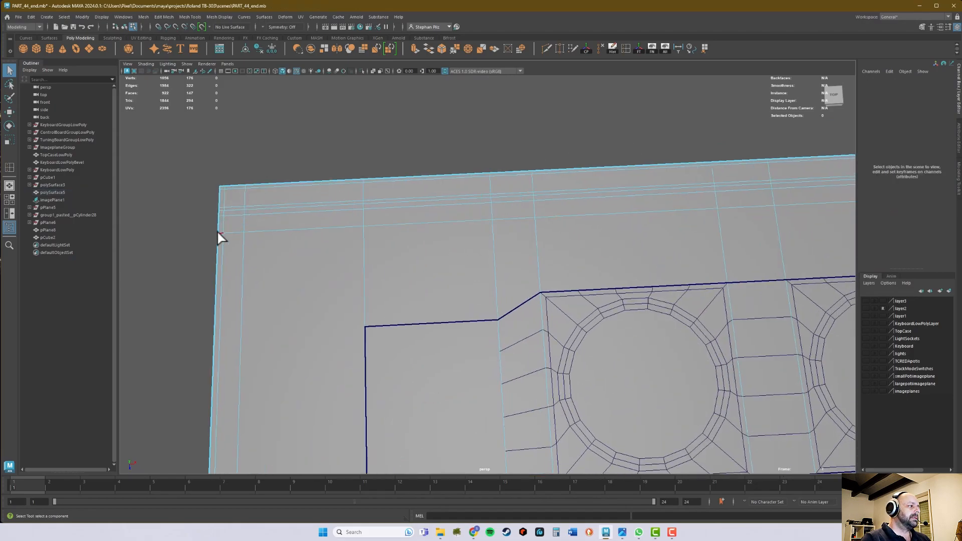
click(235, 233)
shift+click(357, 227)
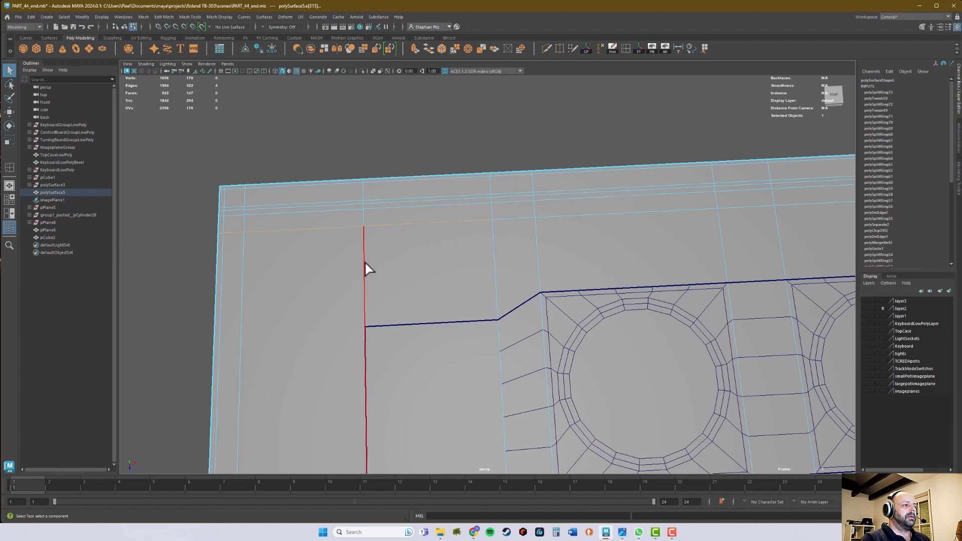
key(w)
drag(353, 287, 350, 312)
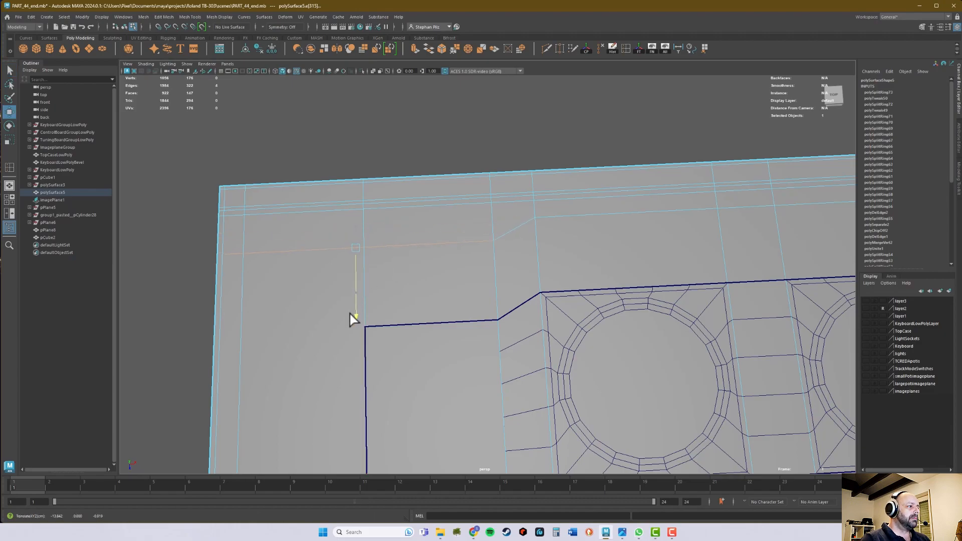
drag(354, 354, 359, 358)
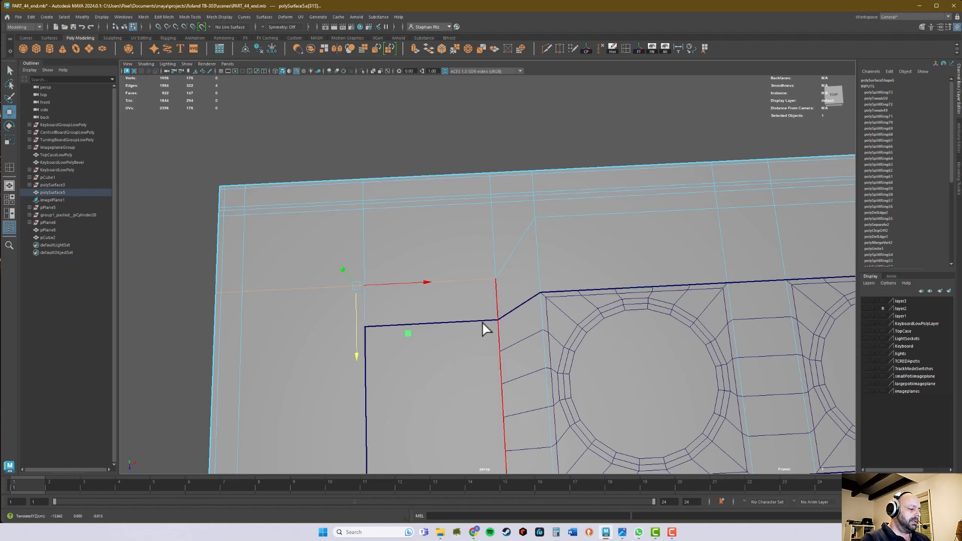
middle_drag(497, 320, 498, 321)
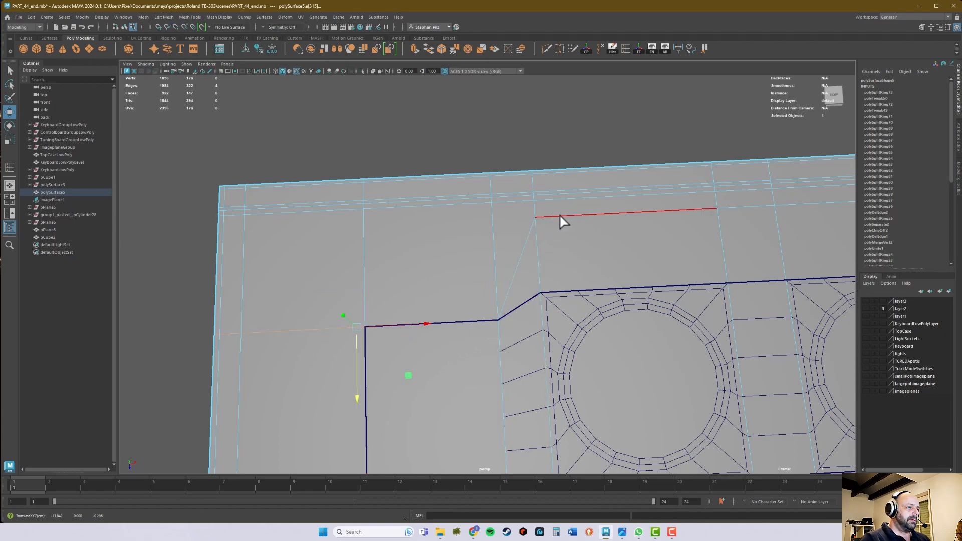
Select the three upper loop edges spanning the two adjacent large cutout plates and snap them in Z to the plates' upper outline.
alt+middle_drag(701, 259, 432, 266)
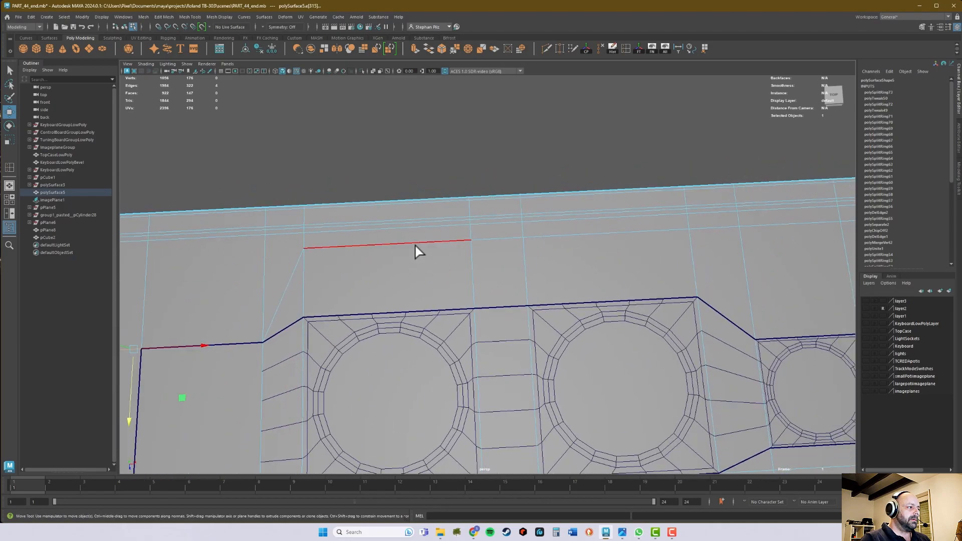
click(415, 246)
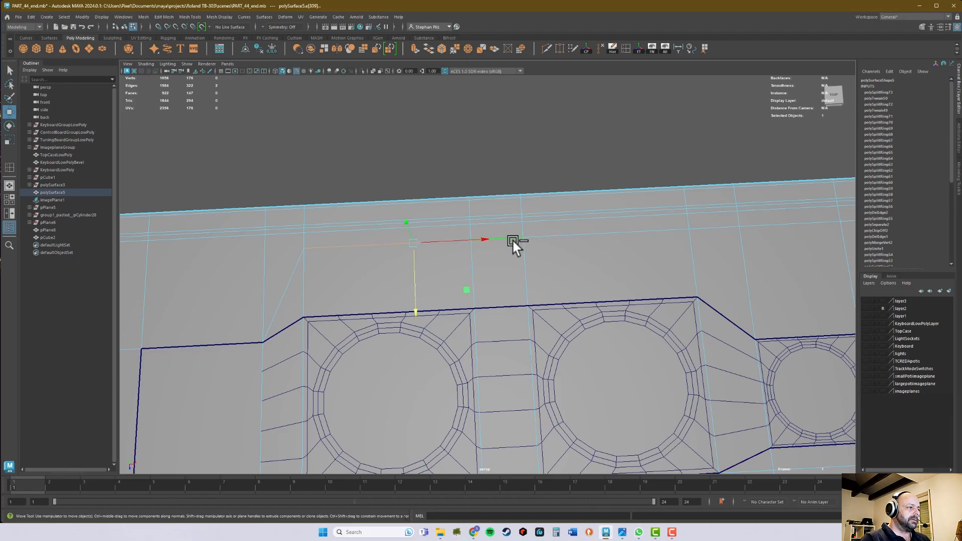
ctrl+shift+click(565, 236)
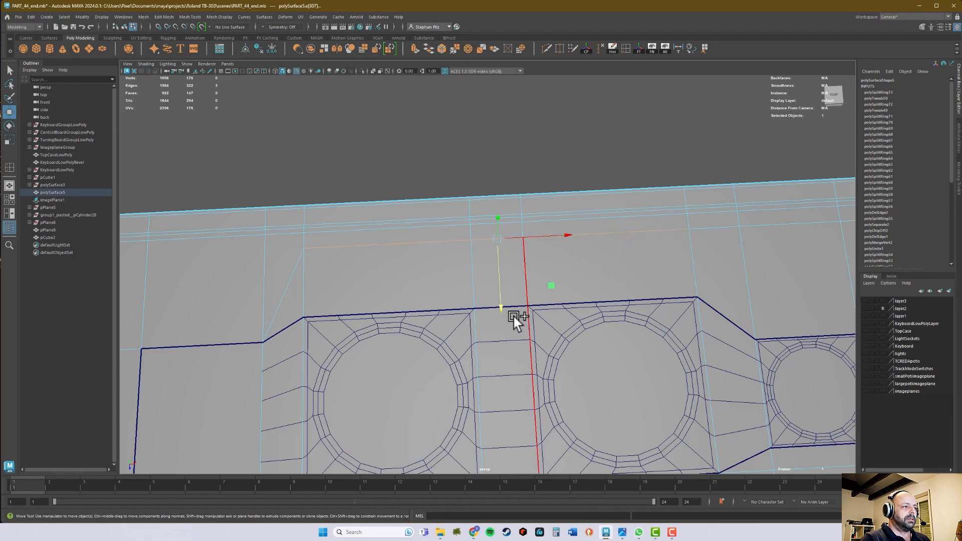
drag(501, 304, 501, 348)
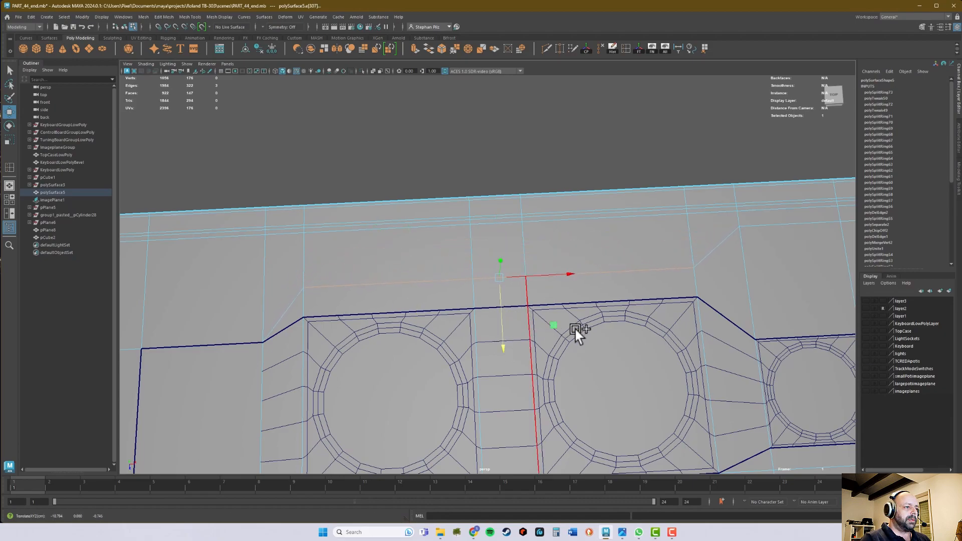
key(v)
middle_drag(474, 308, 474, 310)
Select the three upper loop edges spanning the two small cutout plates and snap them in Z to the strip's upper outline.
alt+middle_drag(598, 281, 367, 275)
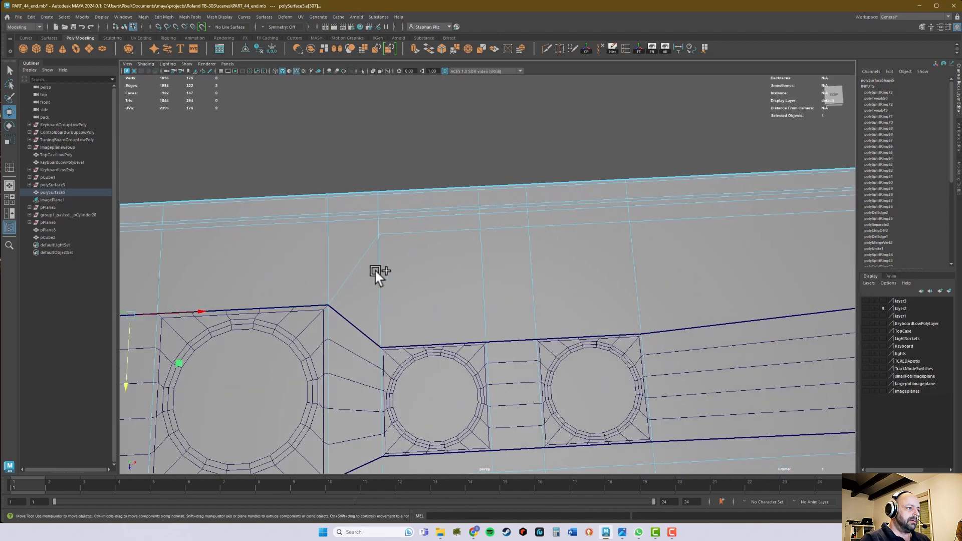
click(438, 232)
shift+click(512, 226)
shift+click(574, 225)
alt+right_drag(709, 268, 585, 274)
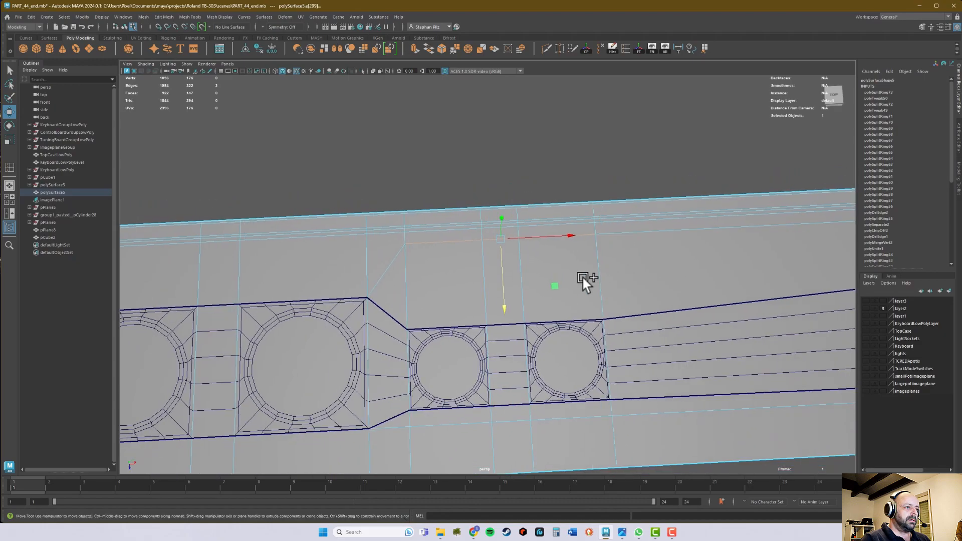
drag(505, 311, 602, 320)
alt+right_drag(603, 320, 822, 310)
alt+middle_drag(600, 290, 500, 214)
drag(423, 365, 429, 344)
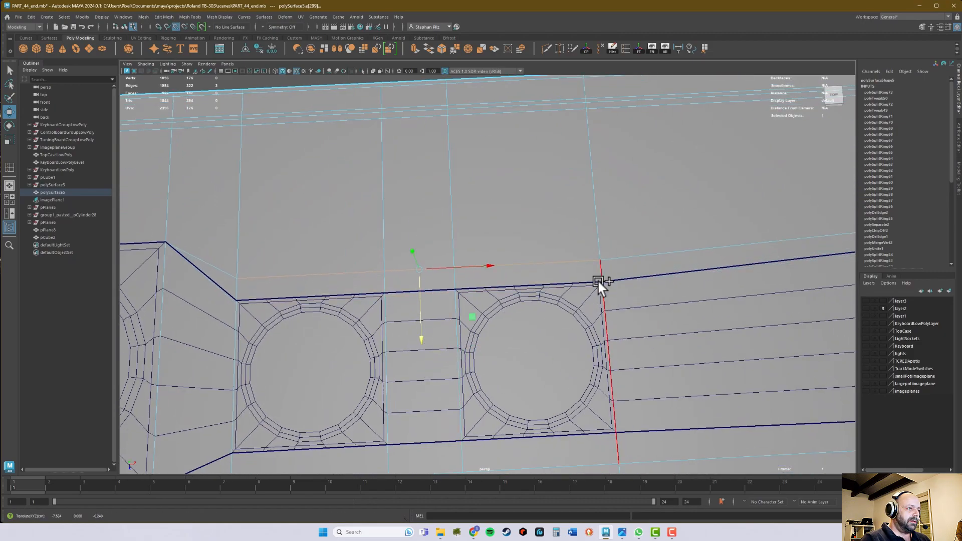
key(ctrl+z)
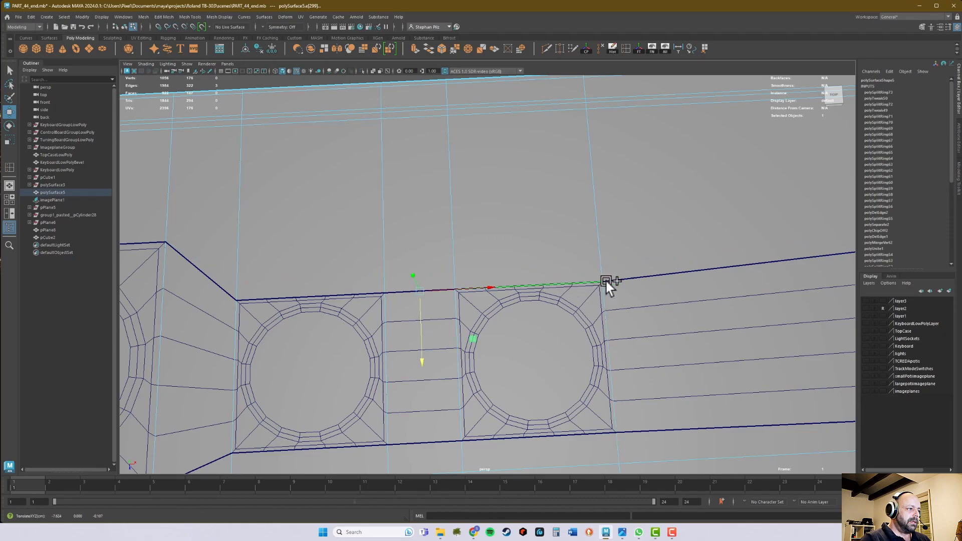
Select the upper loop edge above the narrow blank plate beyond the long bridge and snap it in Z to that plate's upper corner.
alt+middle_drag(565, 271, 459, 290)
scroll(459, 290, down, 3)
alt+middle_drag(617, 273, 227, 303)
scroll(496, 289, down, 4)
alt+middle_drag(842, 301, 426, 359)
scroll(666, 347, up, 4)
mouse_move(607, 346)
alt+middle_down()
mouse_move(528, 343)
mouse_move(433, 302)
alt+middle_up()
click(469, 279)
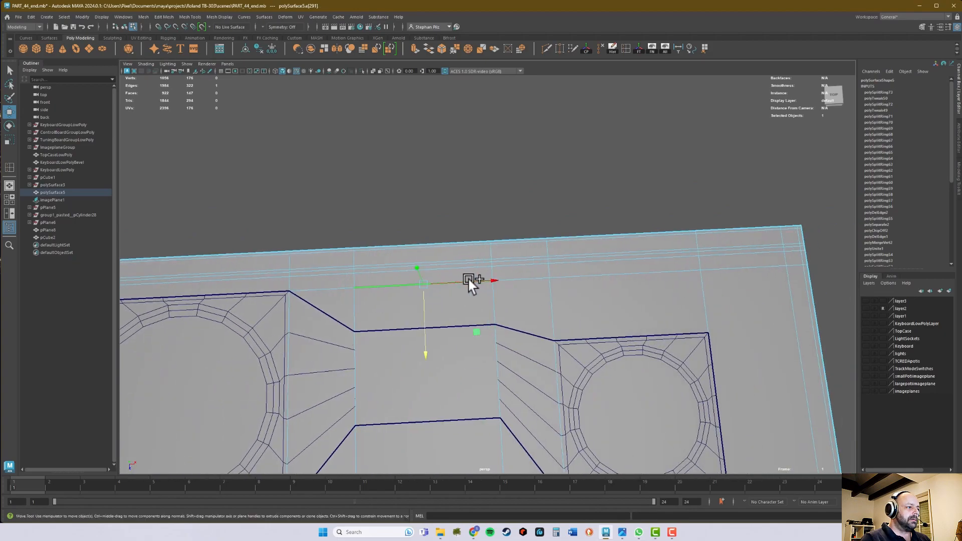
drag(429, 331, 423, 340)
key(v)
middle_drag(500, 323, 497, 324)
Select the upper loop edges from the last cutout plate to the panel's short end and snap them in Z to the plate's upper outer corner.
click(586, 277)
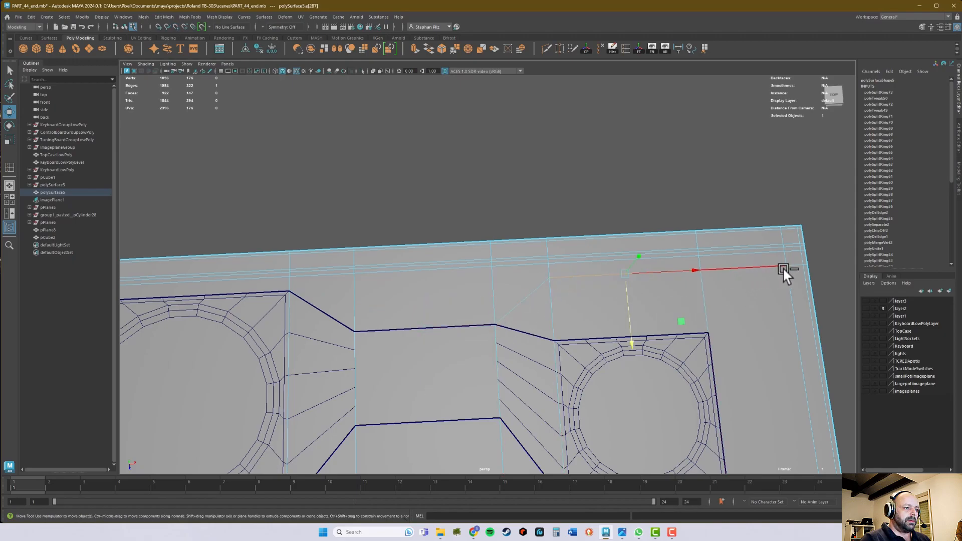
shift+double_click(805, 263)
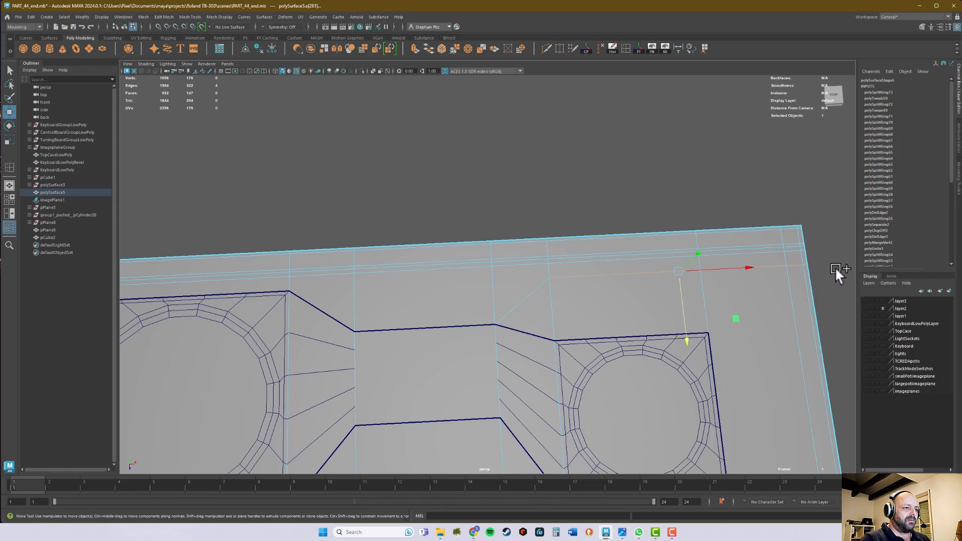
alt+middle_drag(836, 269, 715, 297)
alt+right_drag(714, 297, 794, 309)
alt+middle_drag(660, 346, 686, 271)
drag(627, 303, 625, 326)
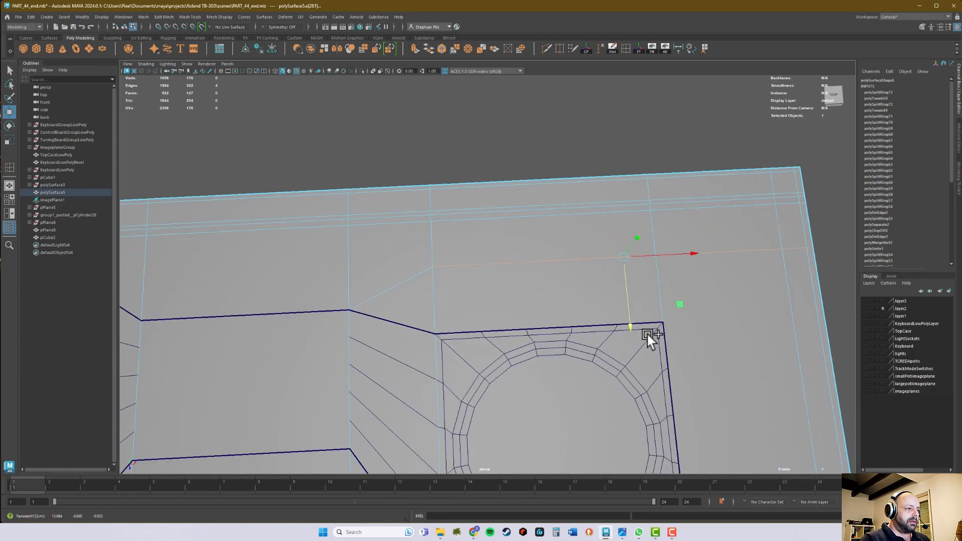
middle_click(664, 321)
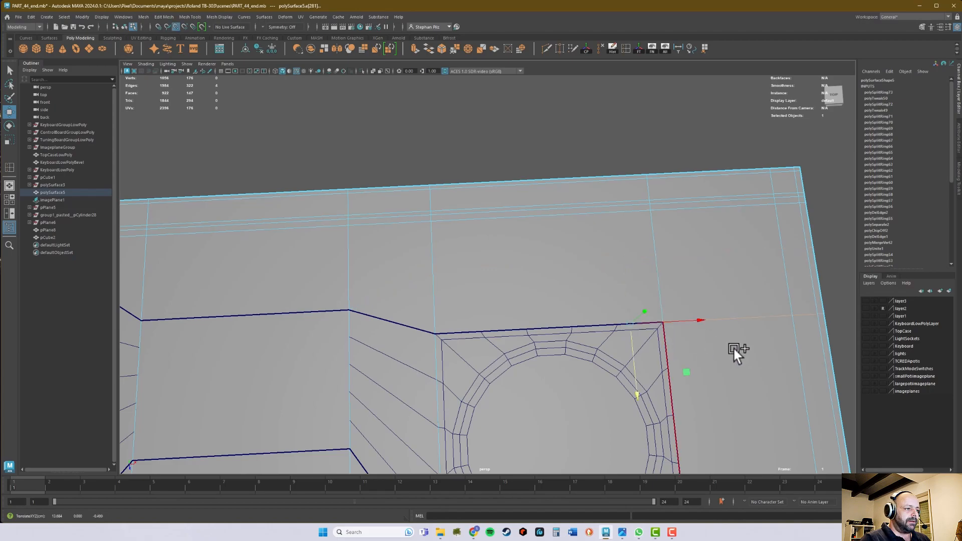
Select the lower loop edge beneath the narrow blank plate and snap it in Z to that plate's lower corner.
alt+right_drag(715, 346, 465, 363)
alt+middle_drag(534, 393, 504, 296)
alt+right_drag(504, 296, 597, 296)
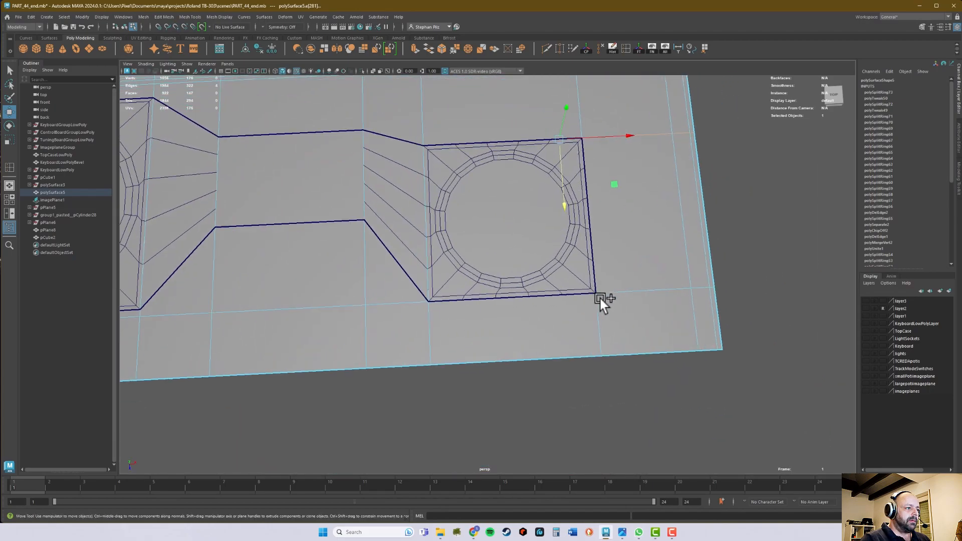
alt+middle_drag(458, 309, 573, 299)
click(513, 293)
alt+middle_drag(485, 325, 493, 317)
drag(524, 361, 503, 294)
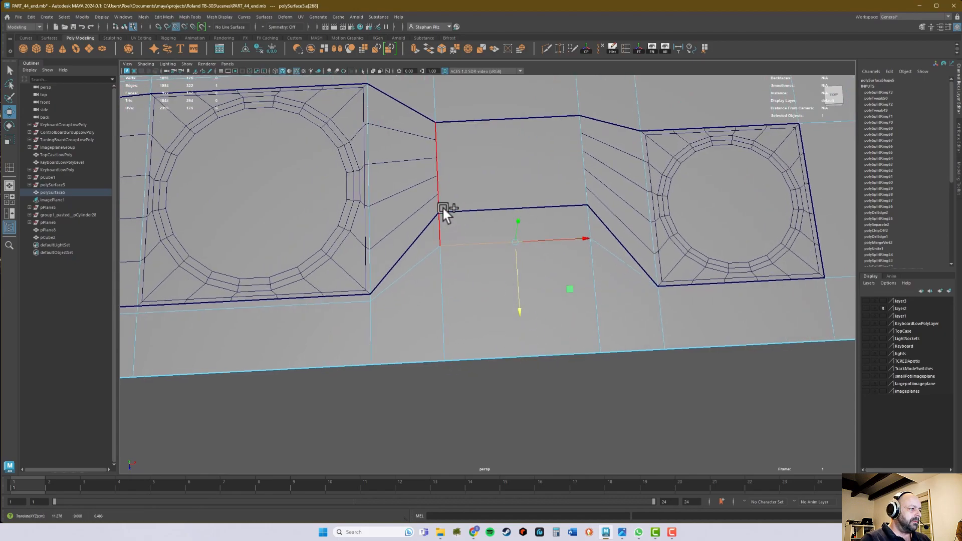
click(440, 209)
Select the lower loop edge beneath the large cutout plate beside the long bridge and snap it in Z to the plate's lower corner.
click(354, 300)
alt+middle_drag(246, 338, 525, 310)
click(498, 299)
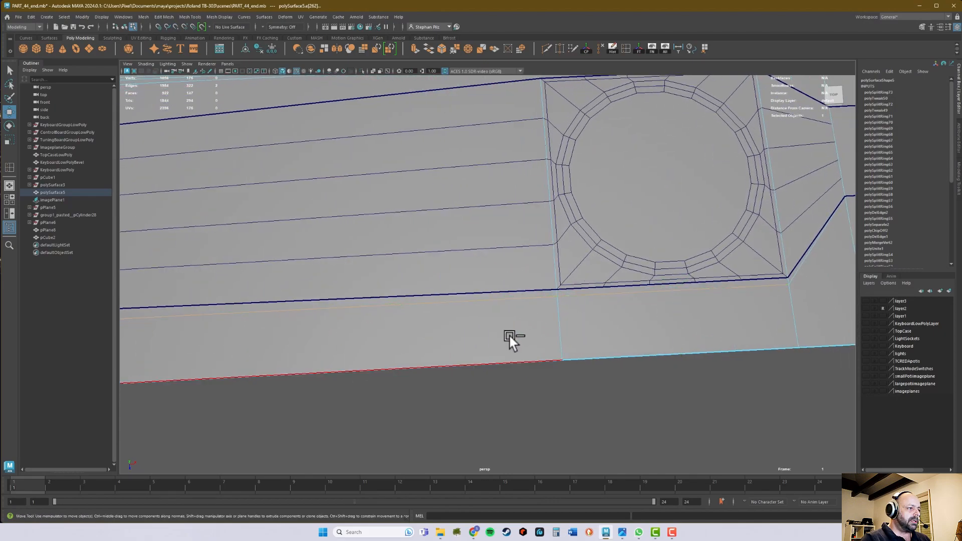
click(599, 299)
alt+middle_drag(621, 312, 567, 356)
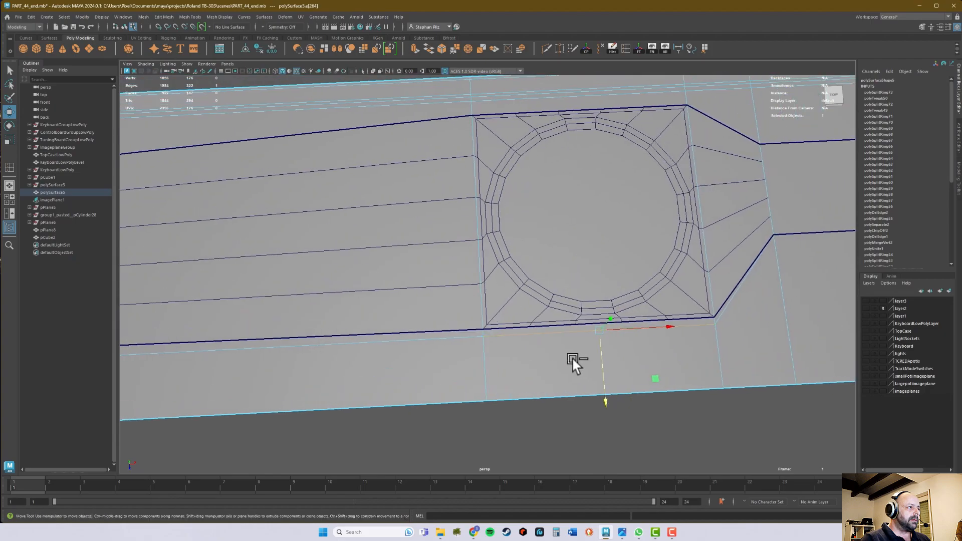
drag(606, 393, 599, 393)
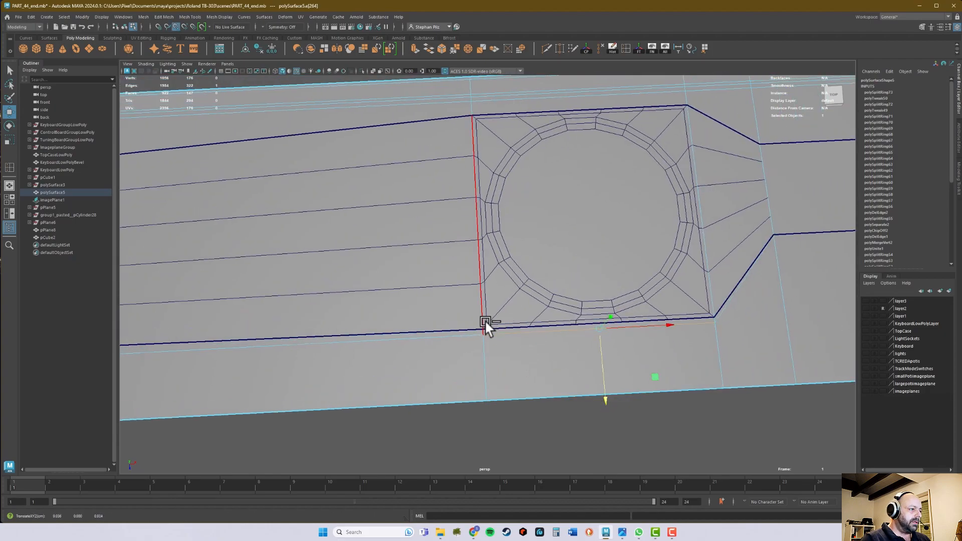
Select the three lower loop edges beneath the two small cutout plates and snap them in Z to the plates' lower outline.
alt+middle_drag(483, 327, 757, 313)
alt+right_drag(756, 313, 642, 321)
alt+middle_drag(292, 332, 686, 315)
alt+middle_drag(437, 334, 527, 331)
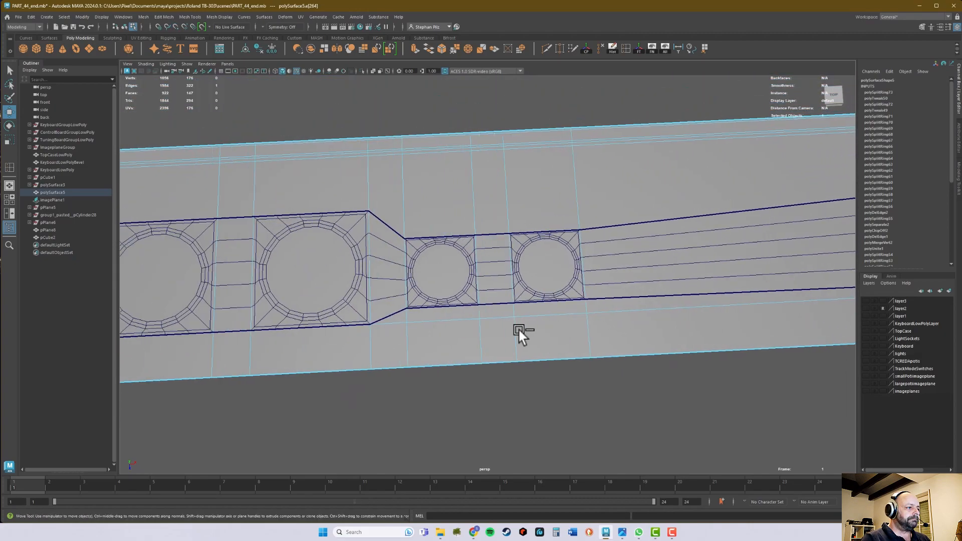
alt+right_drag(526, 331, 579, 329)
shift+click(555, 324)
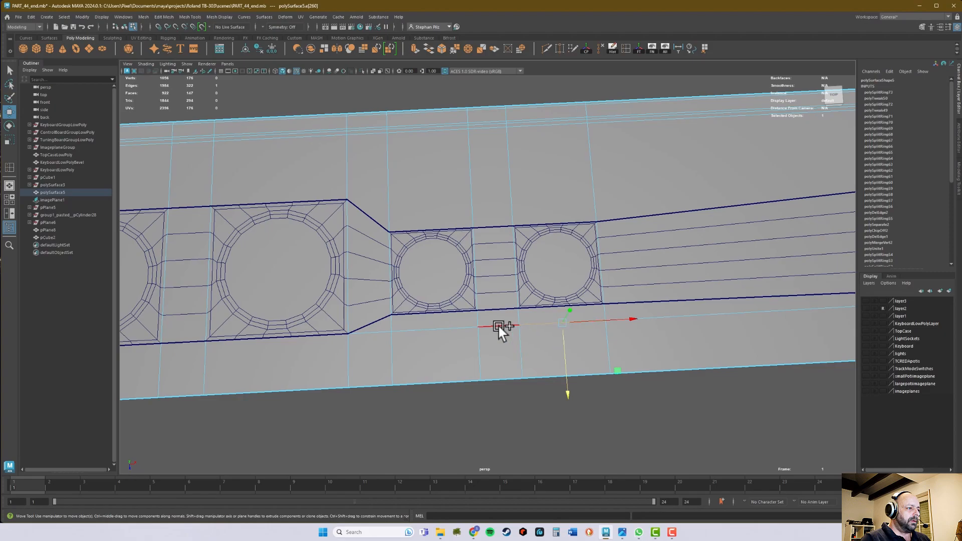
shift+click(455, 329)
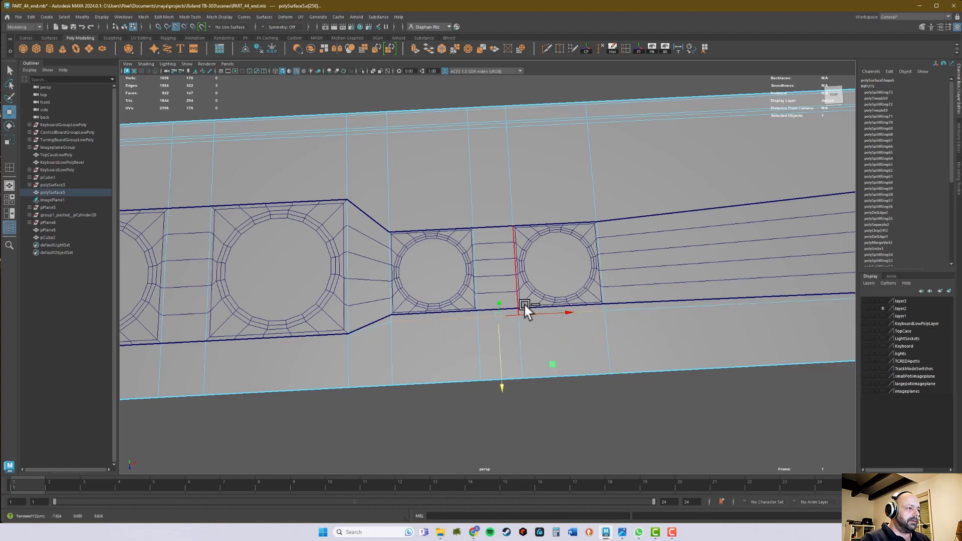
Select the lower loop's edges from the blank end plate to the panel's short end and snap them in Z to the plate's lower outline.
alt+middle_drag(399, 336, 633, 308)
alt+middle_drag(375, 307, 566, 297)
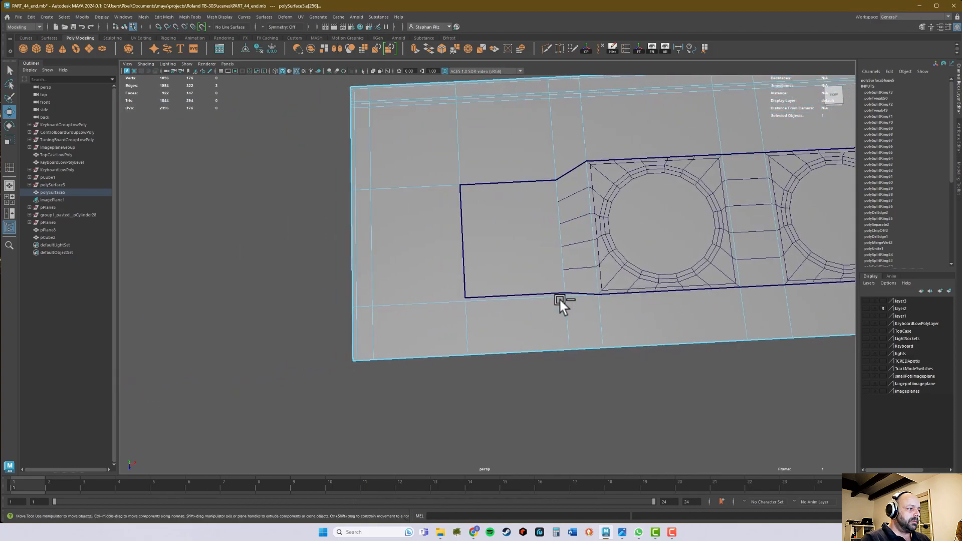
click(536, 298)
shift+click(426, 302)
shift+click(365, 305)
shift+click(354, 308)
alt+right_drag(324, 315, 521, 369)
drag(436, 396, 432, 419)
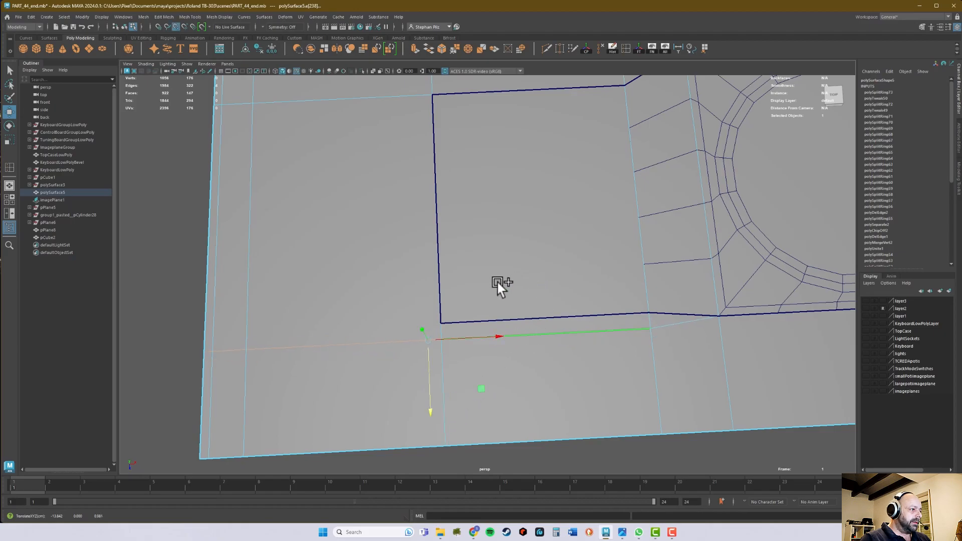
Examine the panel's edge loops against the strip's outline along the full length, checking the panel as a whole object.
alt+right_drag(625, 329, 518, 317)
alt+middle_drag(630, 310, 548, 322)
alt+drag(549, 322, 587, 321)
alt+right_drag(587, 320, 551, 336)
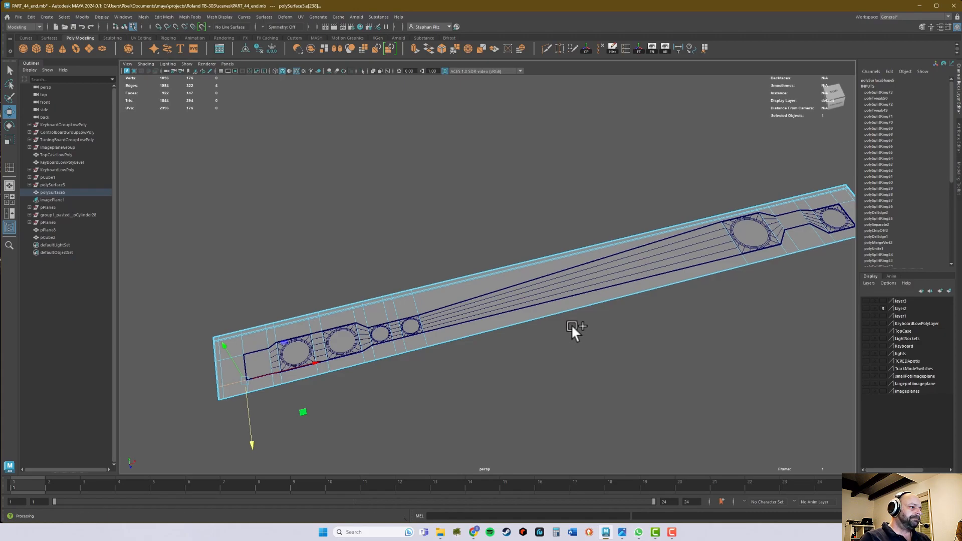
alt+drag(590, 316, 578, 333)
right_drag(616, 282, 634, 337)
alt+middle_drag(652, 348, 653, 359)
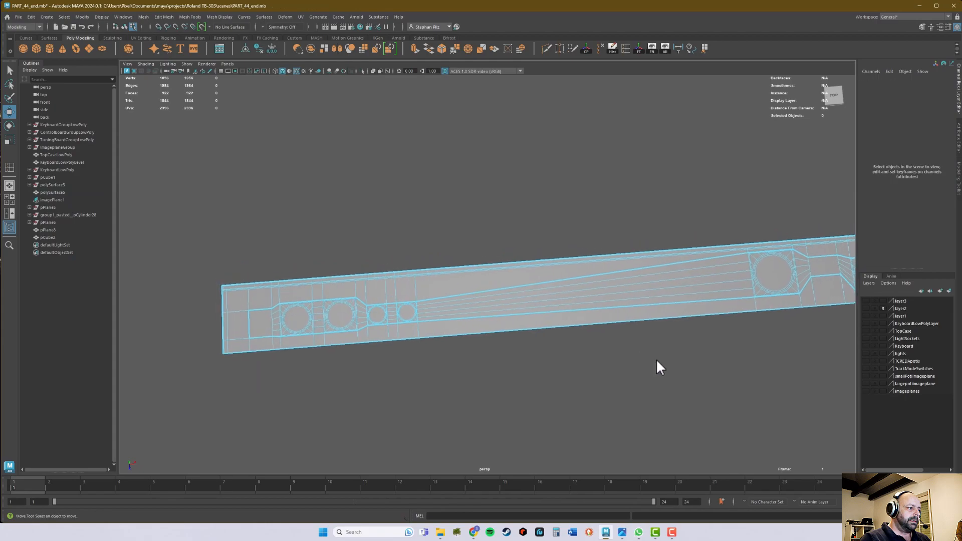
alt+right_drag(654, 359, 471, 365)
alt+drag(472, 365, 479, 345)
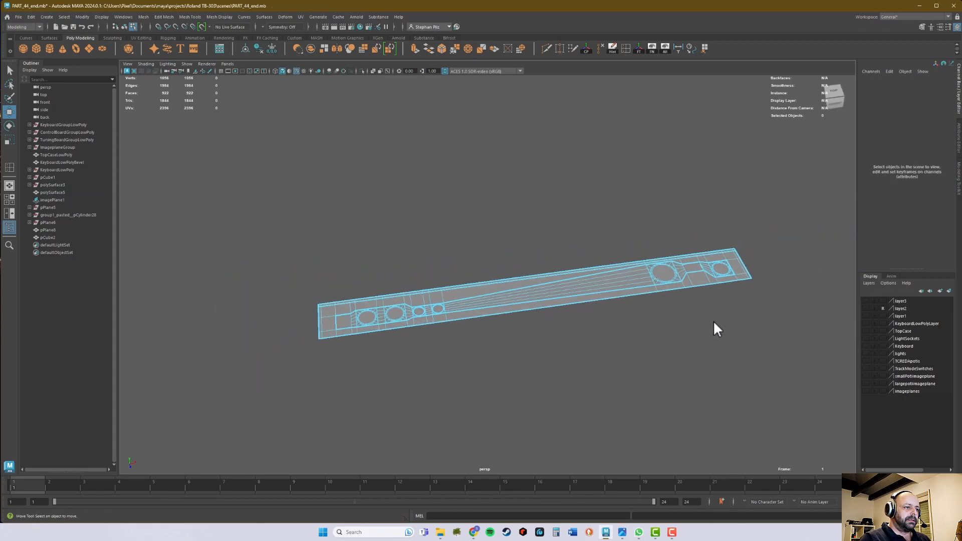
right_drag(705, 285, 727, 271)
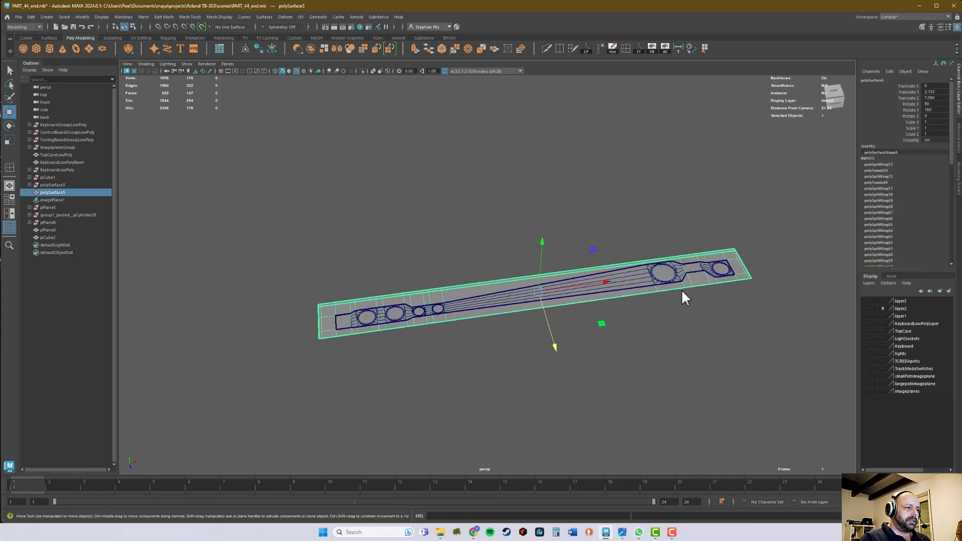
alt+drag(681, 289, 679, 298)
alt+right_drag(681, 300, 770, 307)
alt+drag(668, 332, 662, 342)
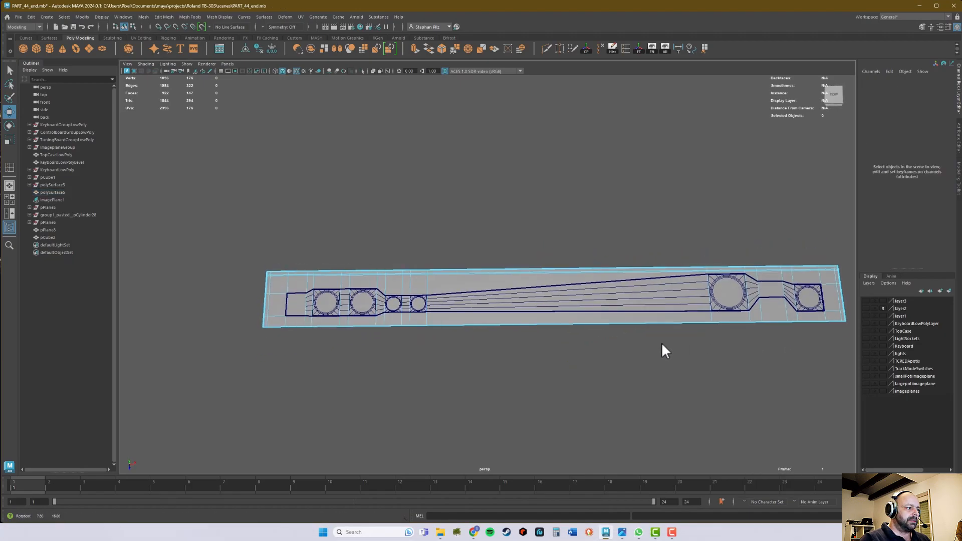
Select the panel faces lying inside the cutout strip's outline along its full length and delete them.
key(space)
key(space)
alt+middle_drag(611, 247, 354, 251)
alt+right_drag(641, 265, 553, 281)
drag(374, 277, 738, 279)
alt+middle_drag(739, 279, 281, 263)
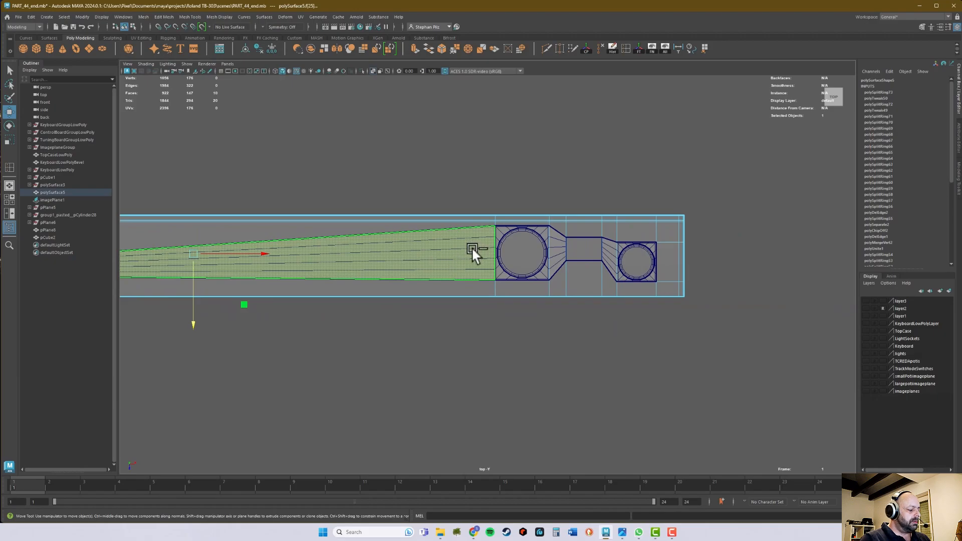
ctrl+shift+click(635, 250)
key(Delete)
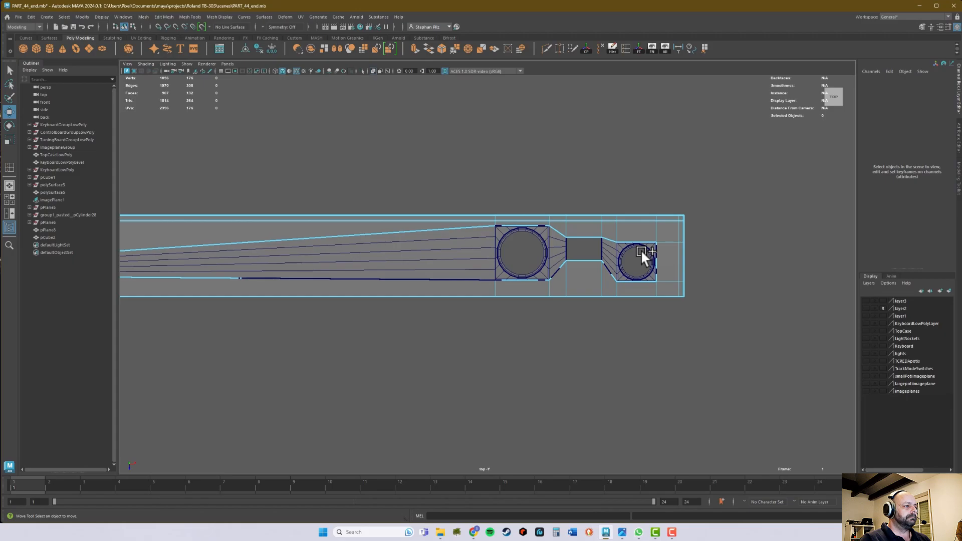
With the panel in object mode, examine the new opening's edges against the strip around the two-cutout end and along the long bridge.
key(space)
key(space)
alt+drag(655, 241, 624, 260)
alt+middle_drag(623, 260, 347, 252)
alt+right_drag(346, 251, 727, 268)
key(q)
right_drag(567, 250, 616, 248)
mouse_move(621, 254)
alt+mouse_down()
mouse_move(612, 264)
mouse_move(617, 257)
alt+mouse_up()
alt+middle_drag(616, 258, 506, 260)
alt+right_drag(505, 260, 684, 261)
alt+middle_drag(546, 264, 489, 264)
alt+right_drag(490, 264, 666, 245)
alt+drag(666, 246, 644, 242)
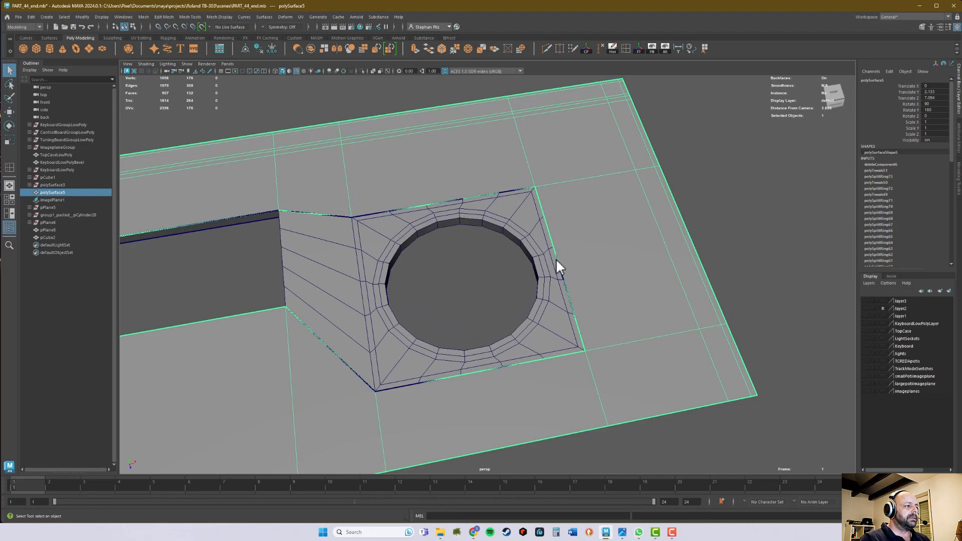
alt+middle_drag(558, 322, 596, 310)
alt+drag(596, 309, 610, 281)
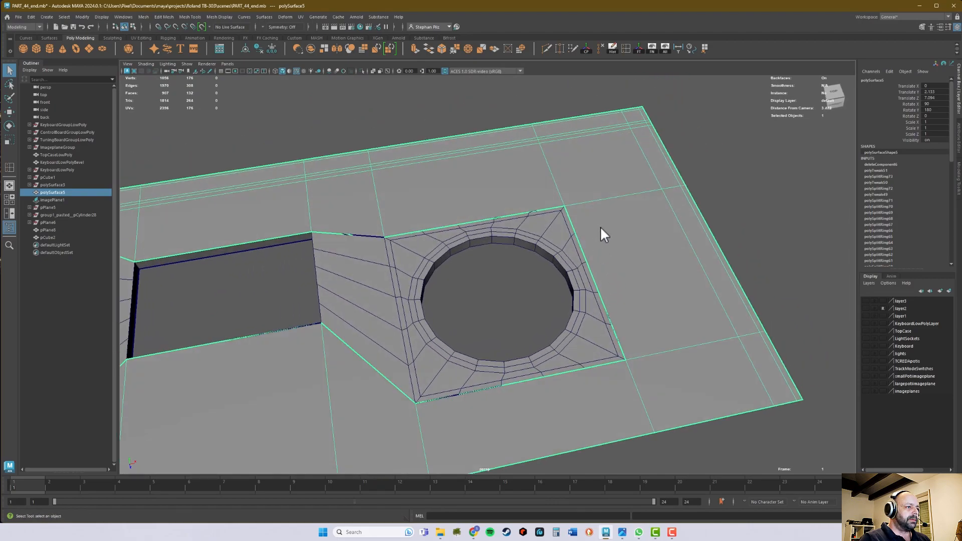
alt+right_drag(637, 272, 616, 283)
alt+drag(616, 284, 354, 295)
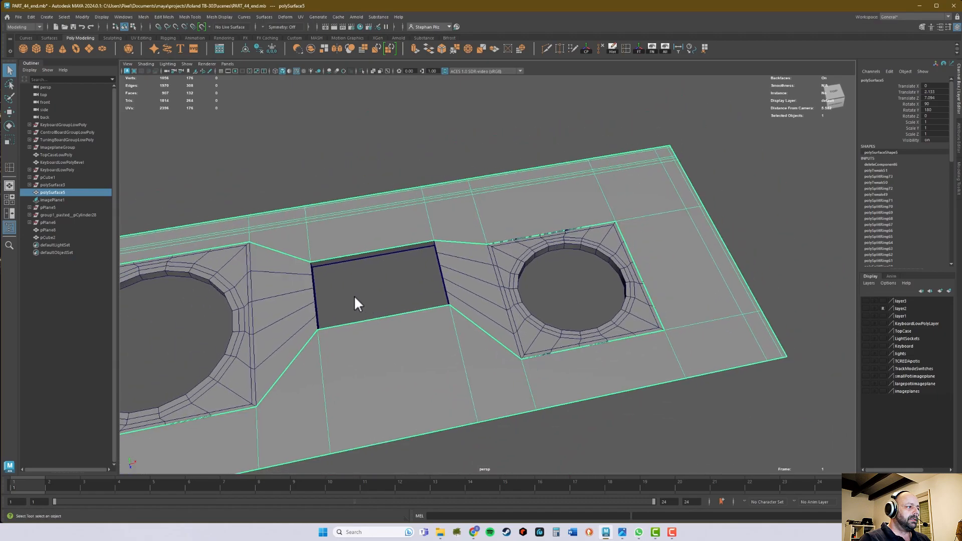
alt+middle_drag(354, 295, 565, 264)
alt+right_drag(565, 263, 658, 261)
alt+middle_drag(660, 264, 482, 295)
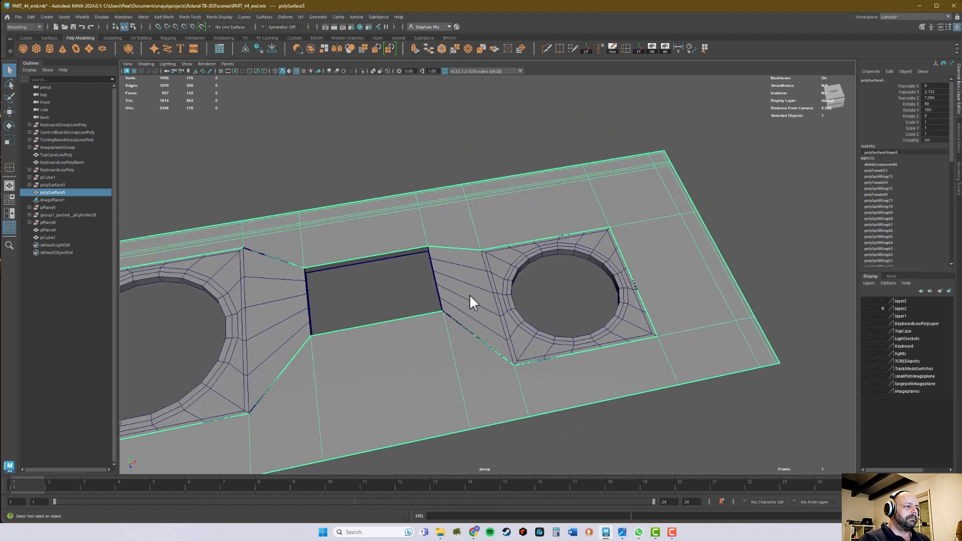
alt+right_drag(509, 300, 416, 316)
alt+middle_drag(416, 316, 603, 283)
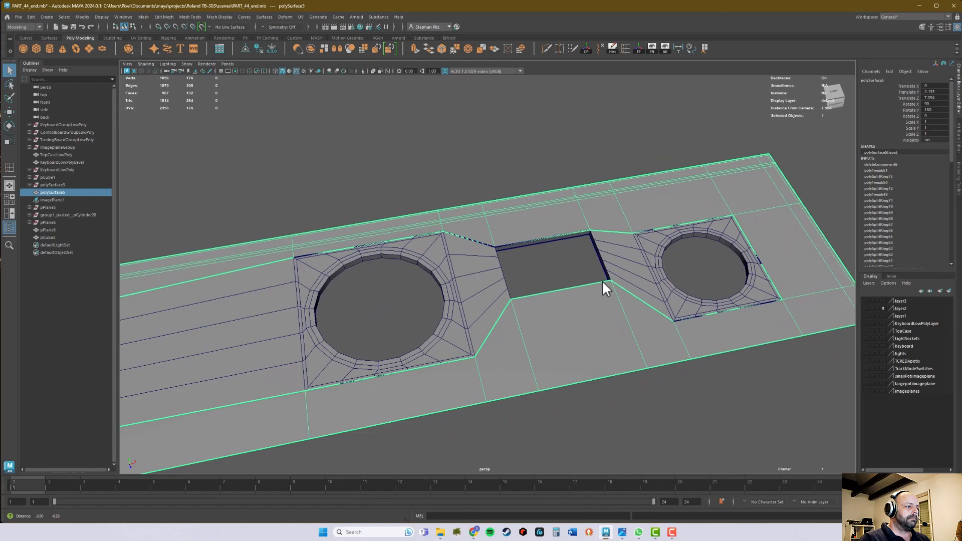
alt+middle_drag(350, 317, 587, 290)
alt+right_drag(587, 289, 534, 270)
alt+middle_drag(534, 271, 723, 253)
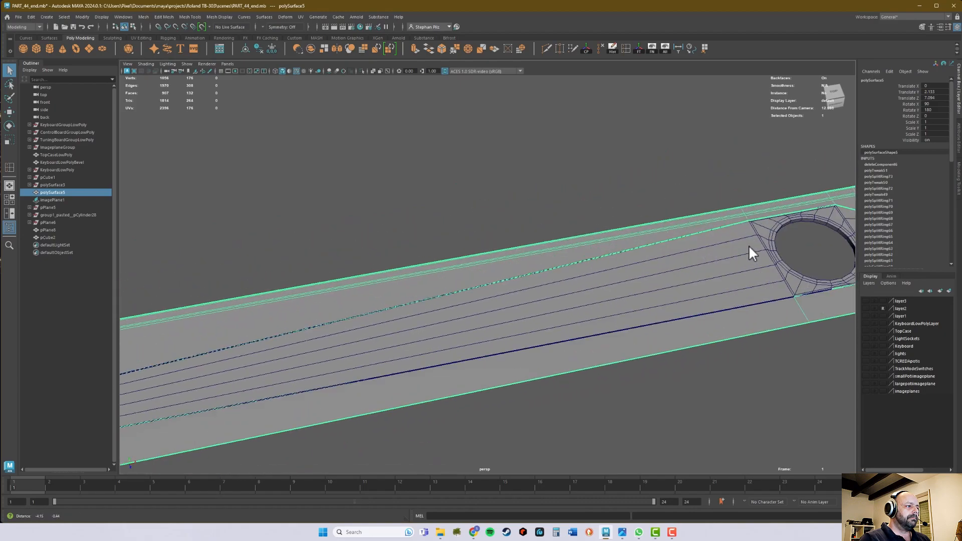
Examine the opening's edges around the blank end plate and the four neighbouring cutout plates, and check the whole panel.
alt+right_drag(726, 259, 516, 281)
alt+drag(516, 281, 483, 252)
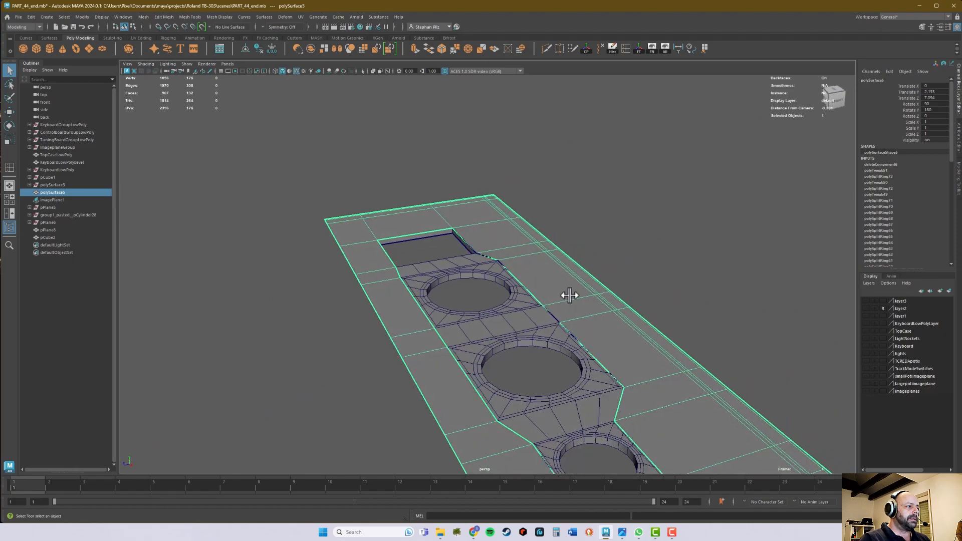
alt+right_drag(544, 301, 689, 289)
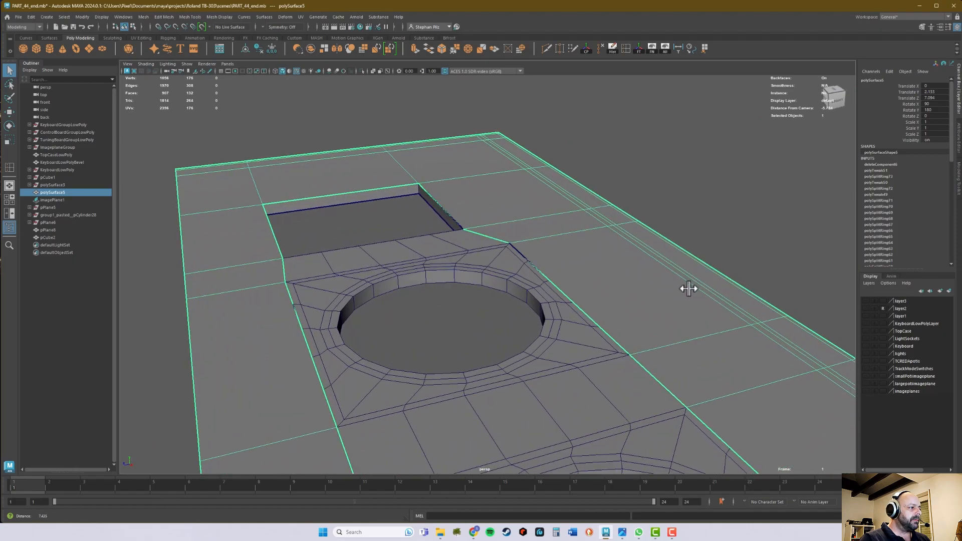
alt+drag(611, 301, 524, 302)
alt+middle_drag(524, 302, 485, 252)
alt+drag(486, 251, 487, 255)
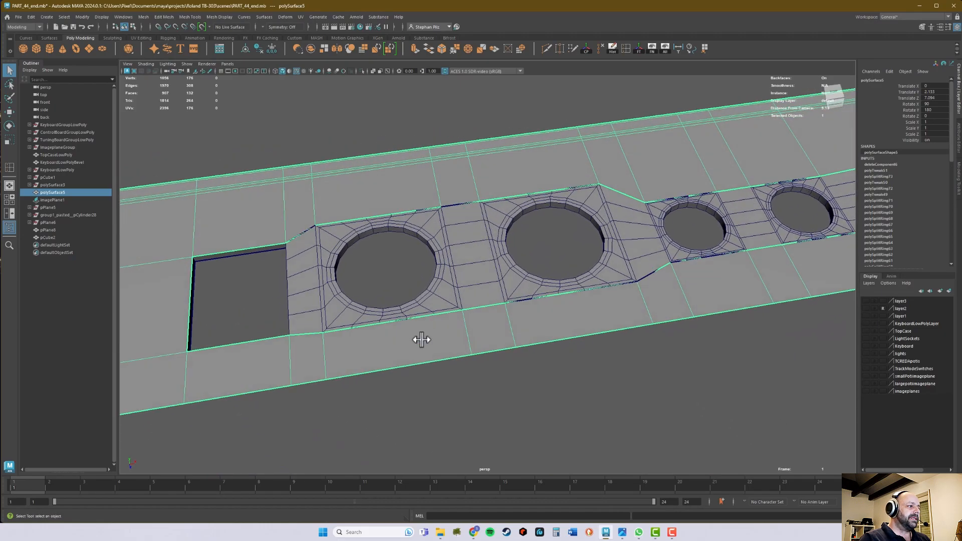
alt+middle_drag(658, 271, 449, 301)
alt+right_drag(571, 291, 504, 276)
alt+middle_drag(675, 238, 539, 275)
alt+right_drag(606, 273, 525, 269)
alt+drag(604, 264, 619, 275)
alt+middle_drag(621, 271, 525, 286)
alt+right_drag(556, 283, 472, 281)
alt+middle_drag(473, 281, 484, 279)
alt+right_drag(483, 280, 499, 270)
alt+middle_drag(499, 269, 542, 266)
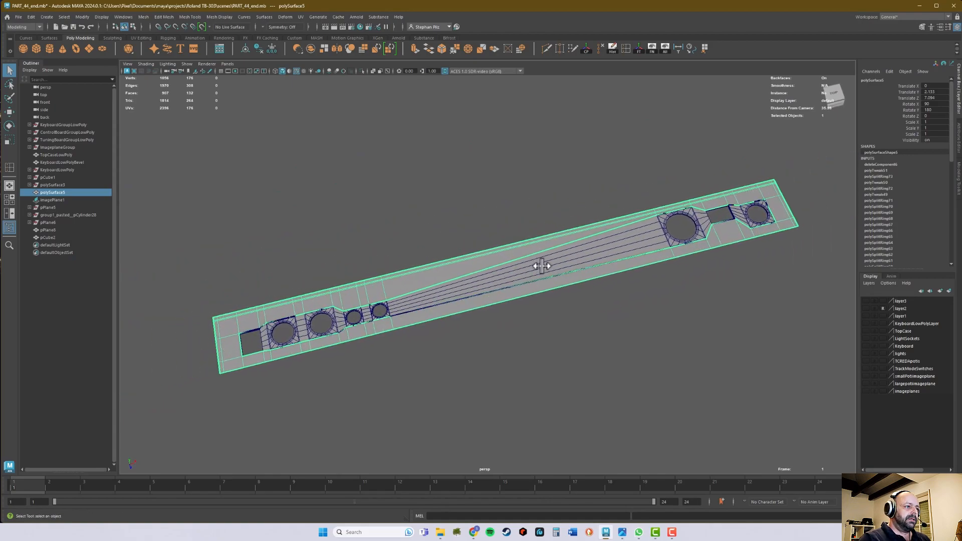
alt+drag(545, 267, 544, 262)
mouse_move(544, 262)
alt+right_down()
mouse_move(582, 260)
mouse_move(540, 263)
alt+right_up()
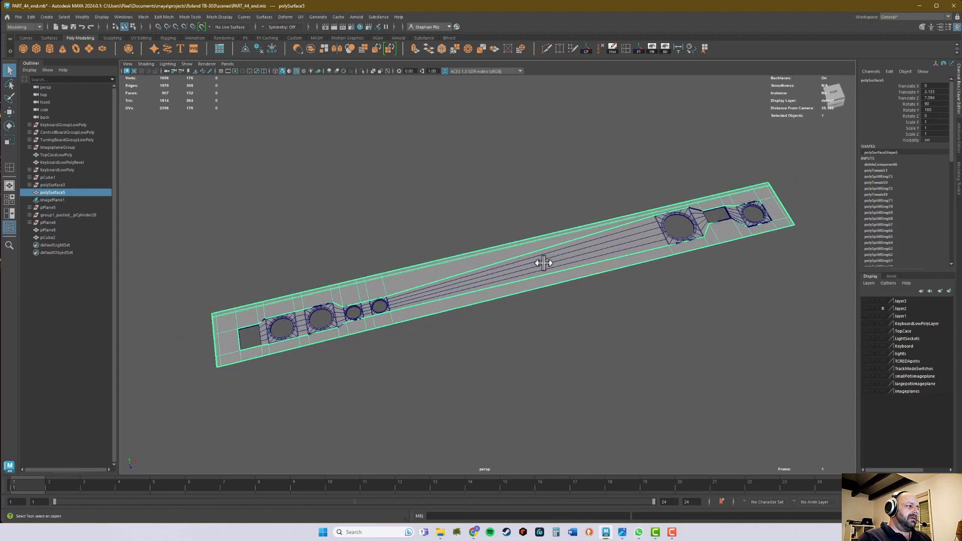
alt+drag(702, 239, 648, 236)
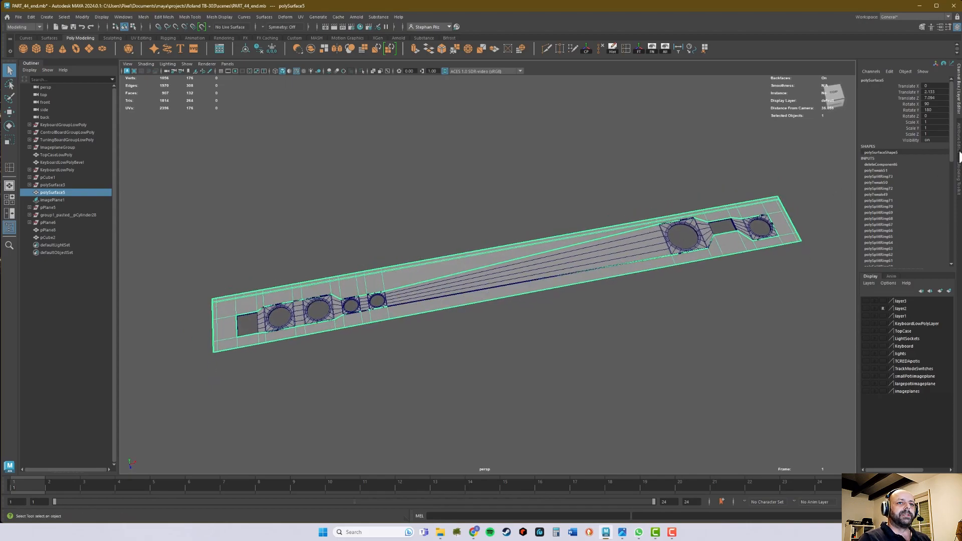